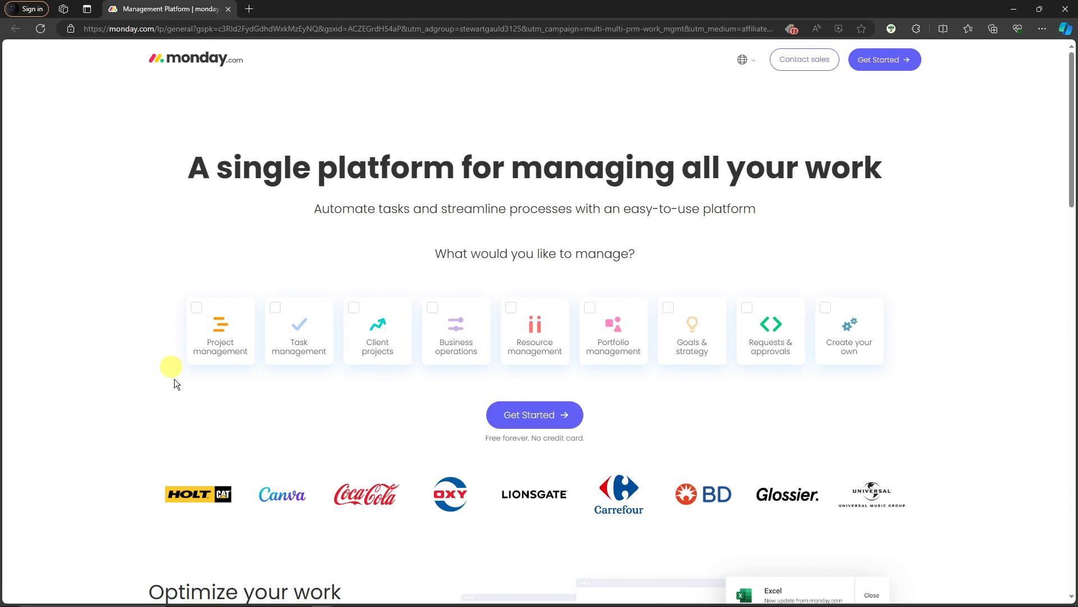
- Look over the monday.com landing page, from the management categories to the product feature sections
{"action": "scroll", "coordinate": [197, 437], "scroll_direction": "down", "scroll_amount": 2}
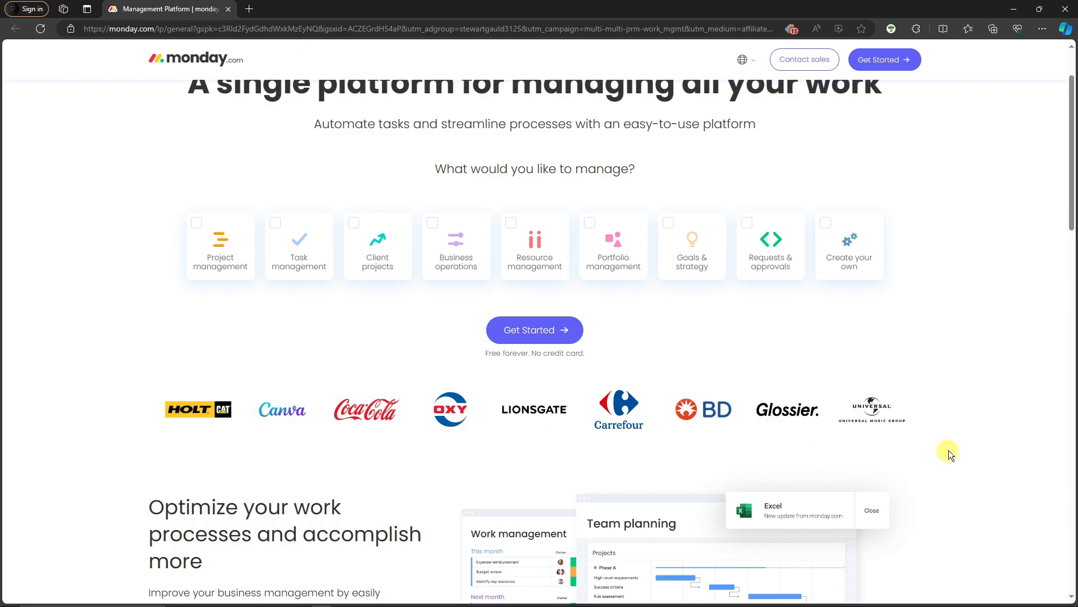
{"action": "scroll", "coordinate": [511, 376], "scroll_direction": "down", "scroll_amount": 5}
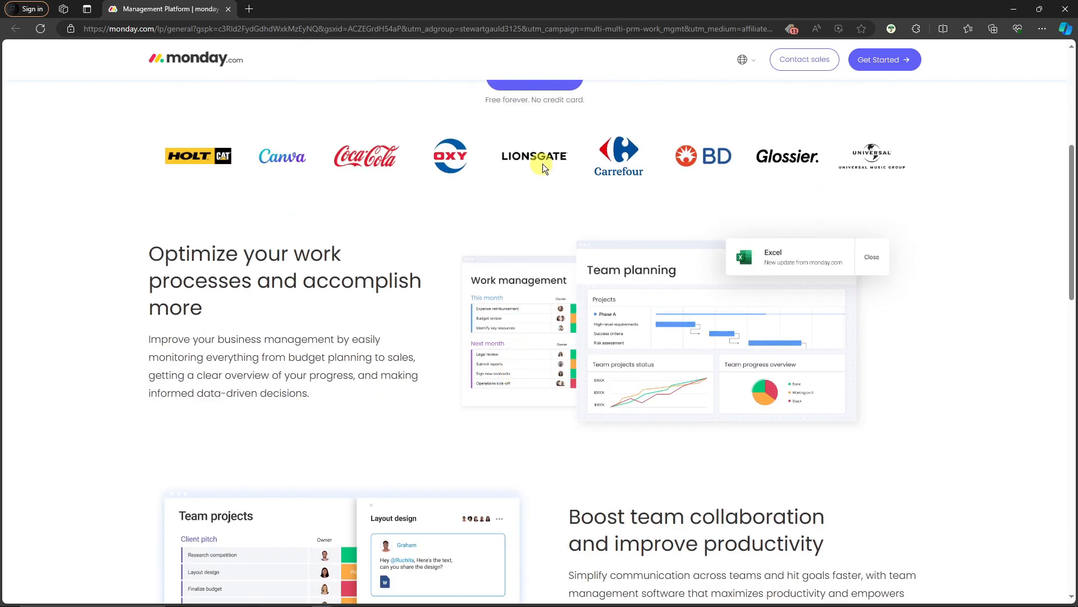
{"action": "scroll", "coordinate": [547, 316], "scroll_direction": "down", "scroll_amount": 1}
{"action": "scroll", "coordinate": [551, 358], "scroll_direction": "up", "scroll_amount": 7}
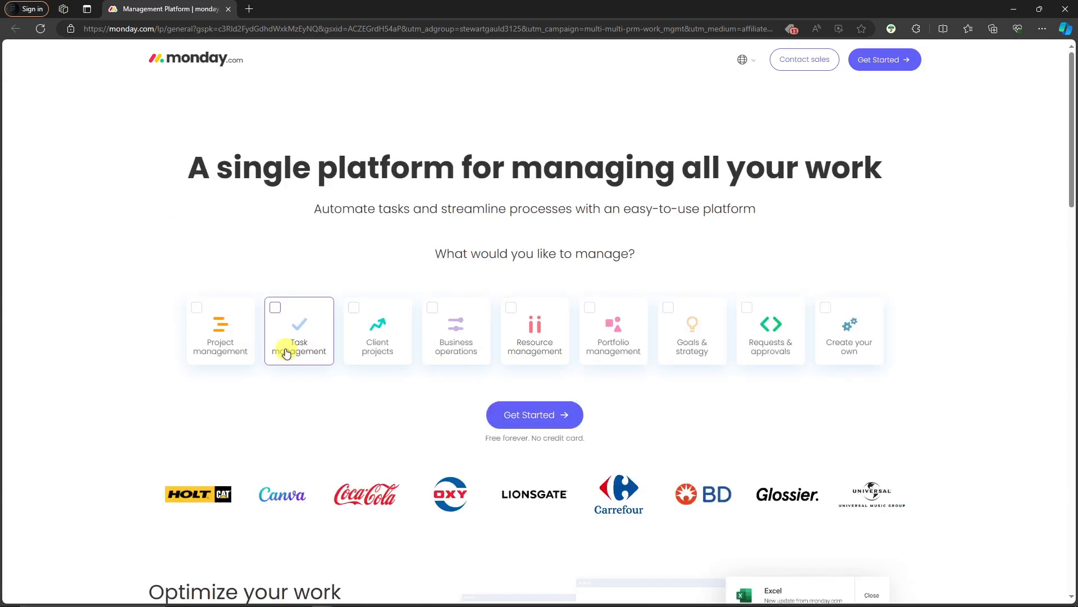
{"action": "scroll", "coordinate": [281, 353], "scroll_direction": "down", "scroll_amount": 8}
{"action": "scroll", "coordinate": [296, 348], "scroll_direction": "up", "scroll_amount": 5}
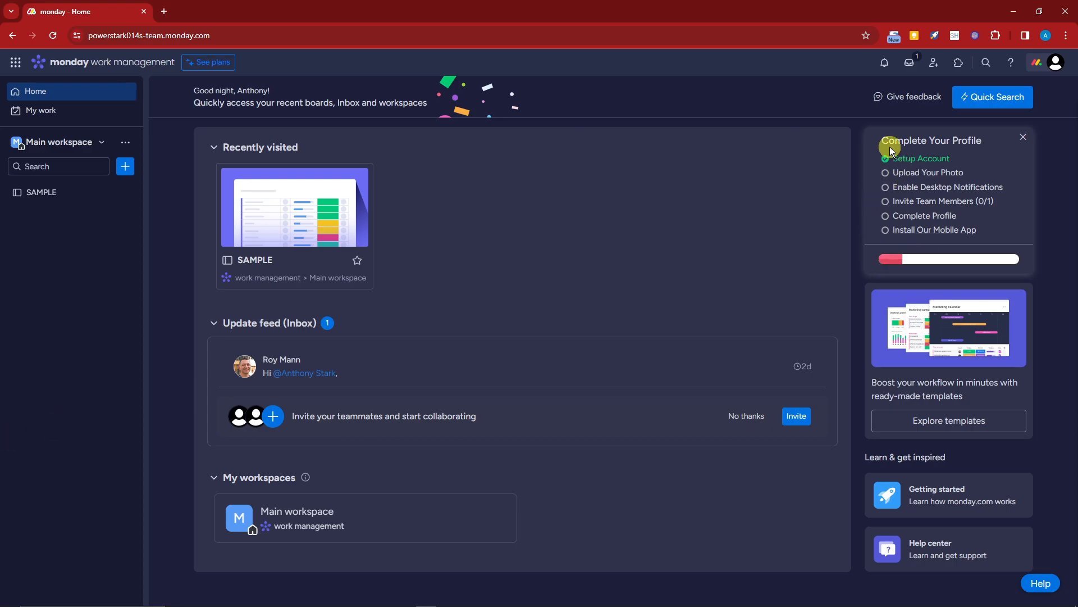
- Open the SAMPLE board in the main workspace, dismiss its group navigation tip and delete the board
{"action": "left_click_drag", "start_coordinate": [884, 139], "coordinate": [982, 140]}
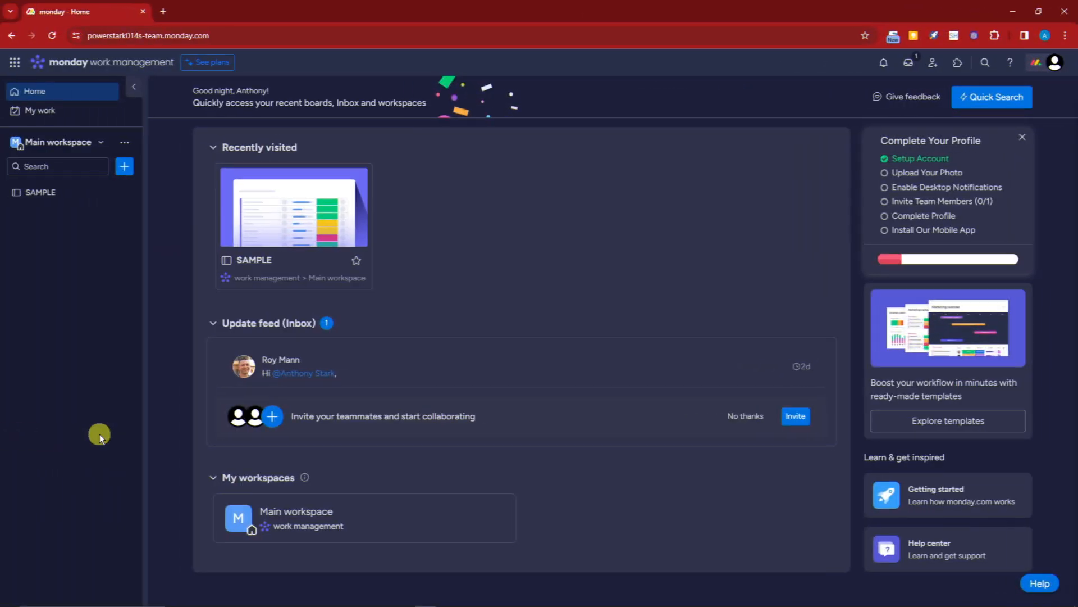
{"action": "left_click", "coordinate": [74, 192]}
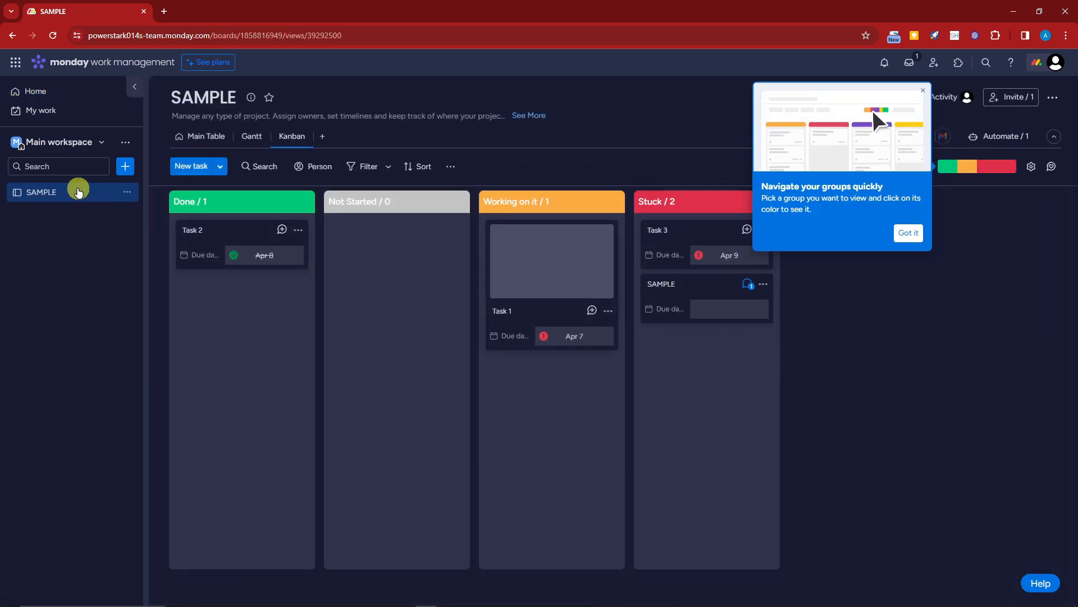
{"action": "left_click", "coordinate": [924, 91]}
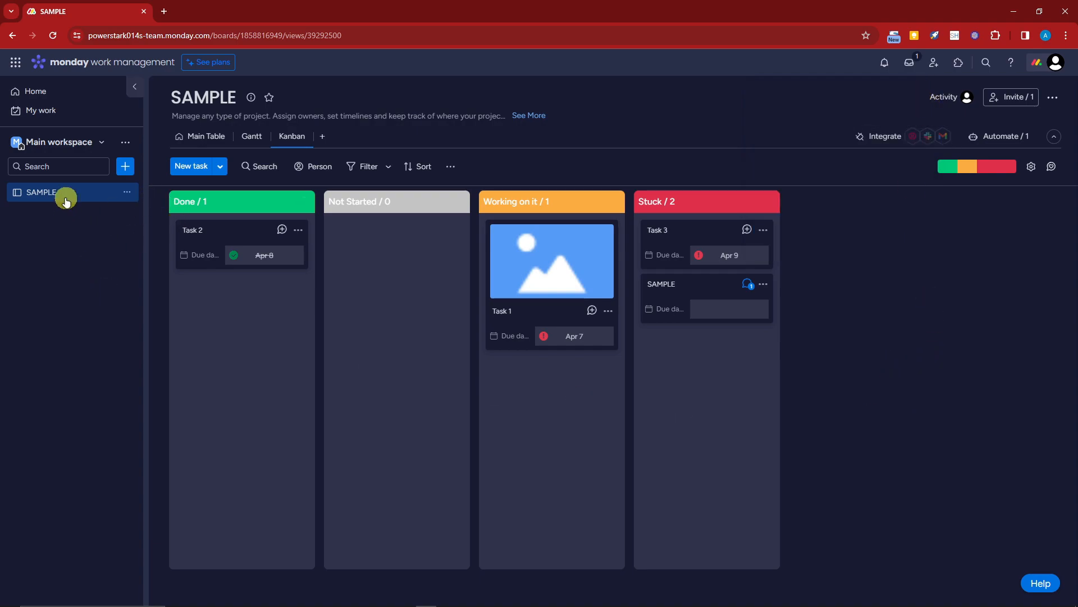
{"action": "left_click", "coordinate": [124, 193]}
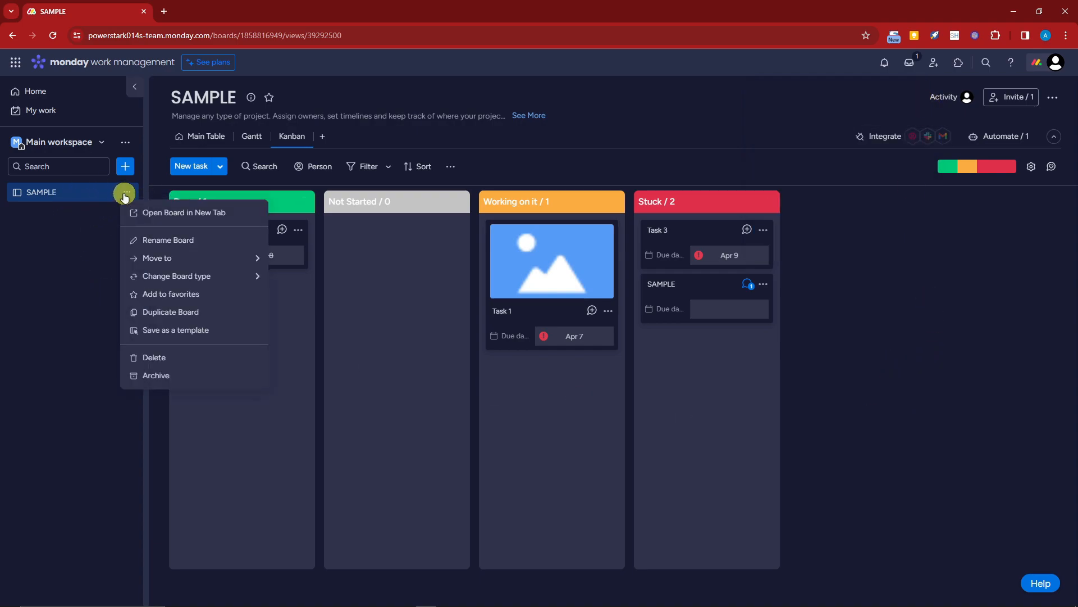
{"action": "left_click", "coordinate": [187, 359]}
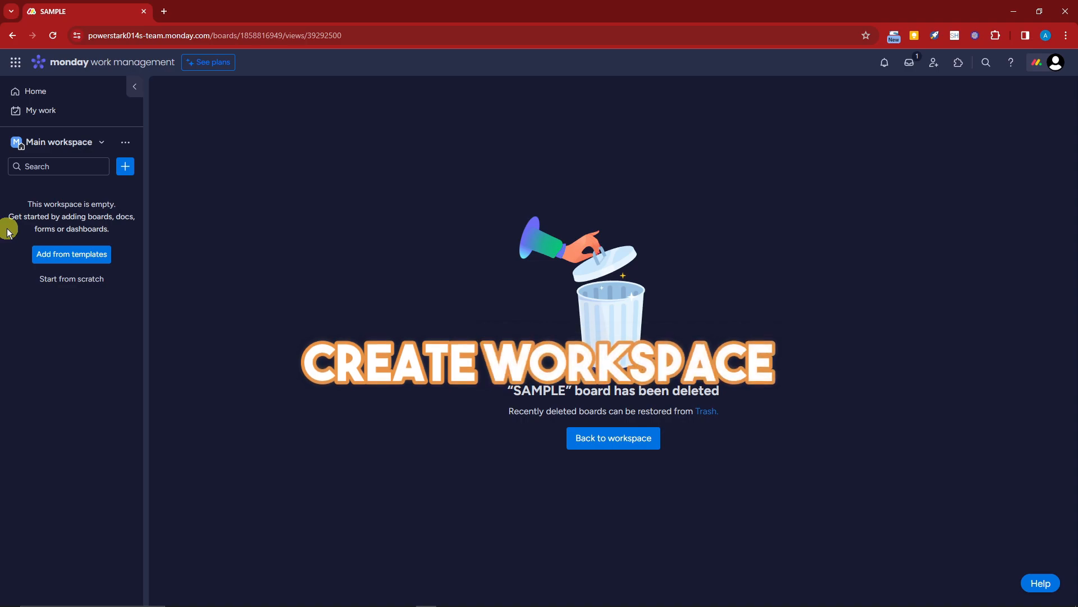
{"action": "left_click", "coordinate": [127, 168]}
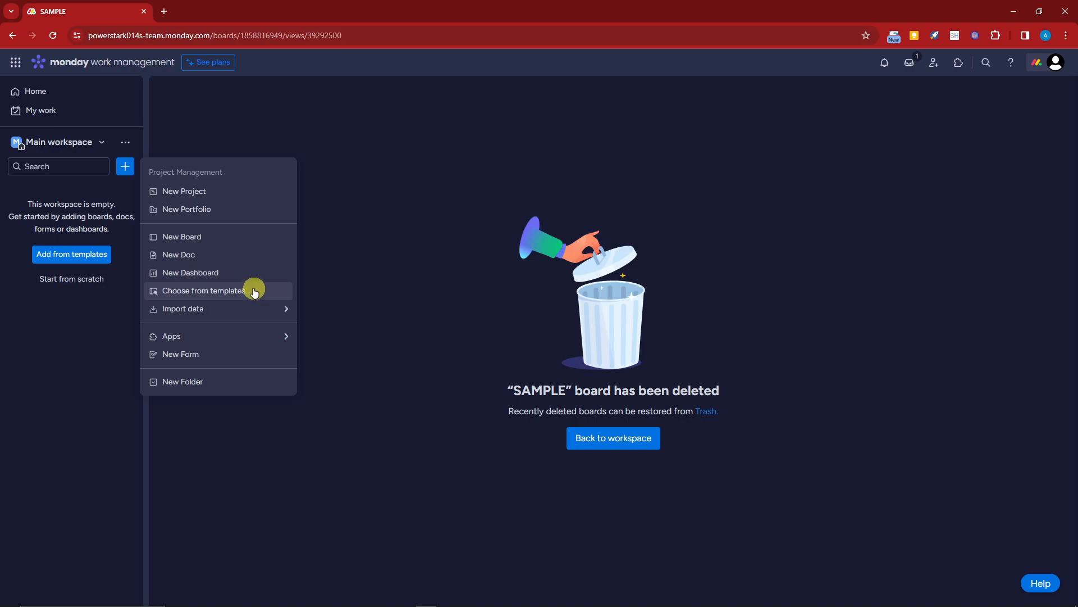
{"action": "left_click", "coordinate": [103, 322]}
- Add a new workspace named "SAMPLE WORKSPACE 1" with its privacy set to Open
{"action": "left_click", "coordinate": [81, 145]}
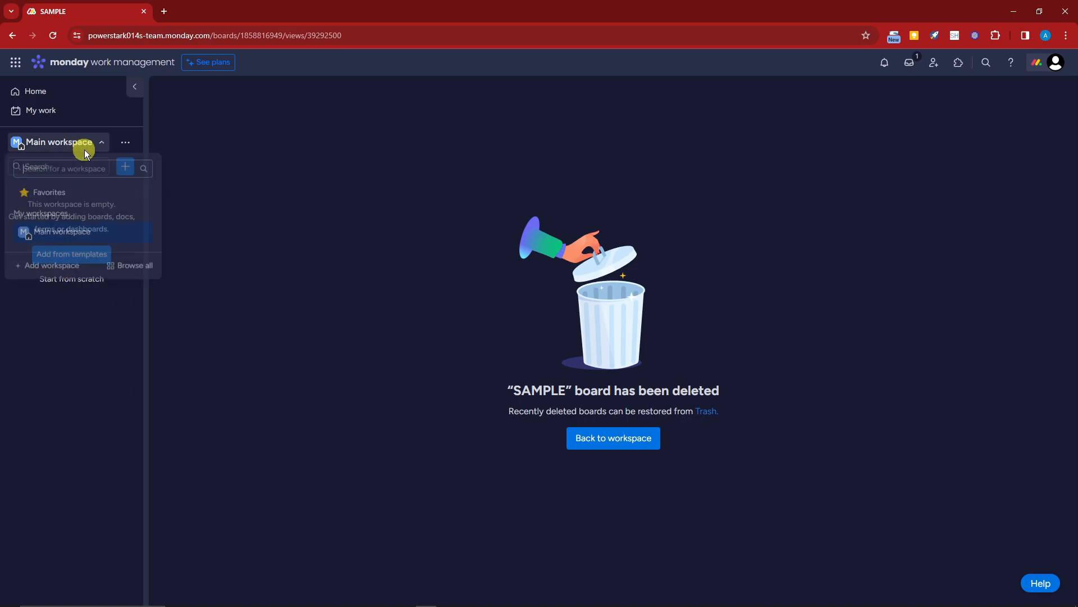
{"action": "left_click", "coordinate": [39, 269]}
{"action": "left_click", "coordinate": [519, 347]}
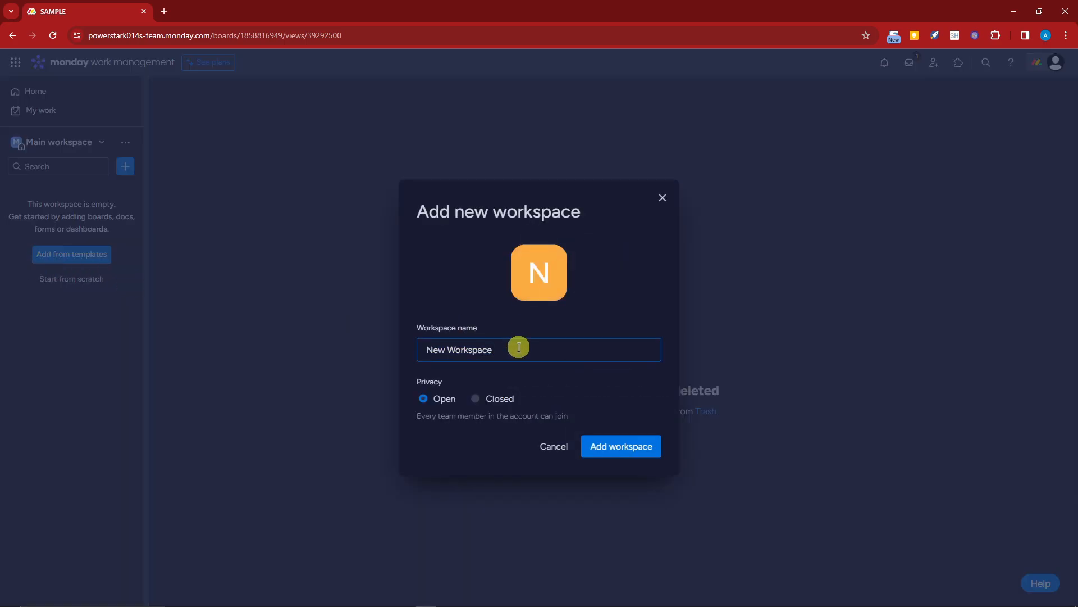
{"action": "triple_click", "coordinate": [518, 348]}
{"action": "type", "text": "SAMPLE "}
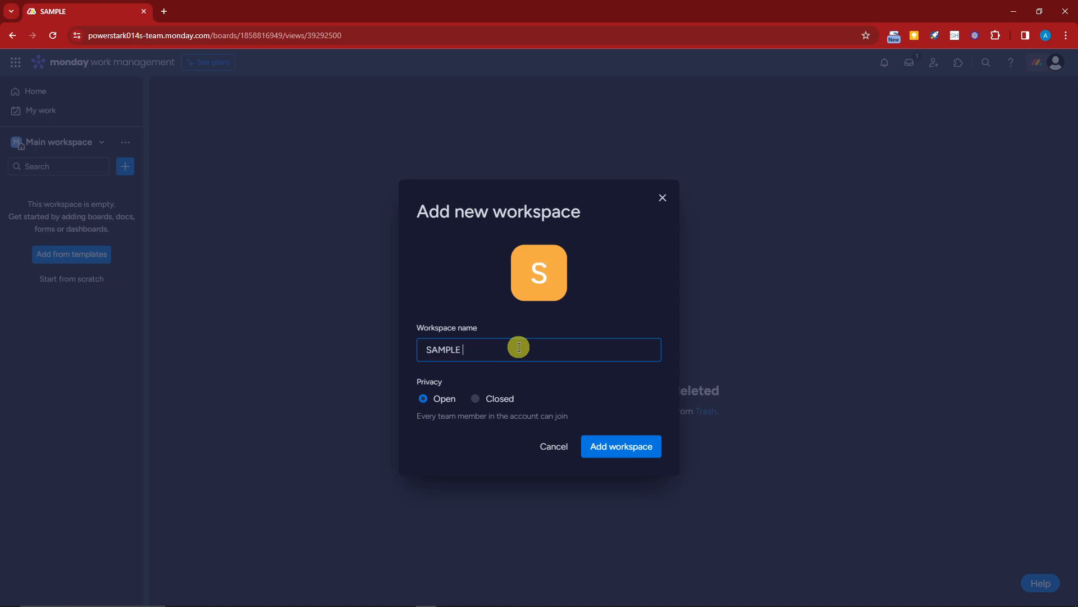
{"action": "type", "text": "WORKSPACE 1"}
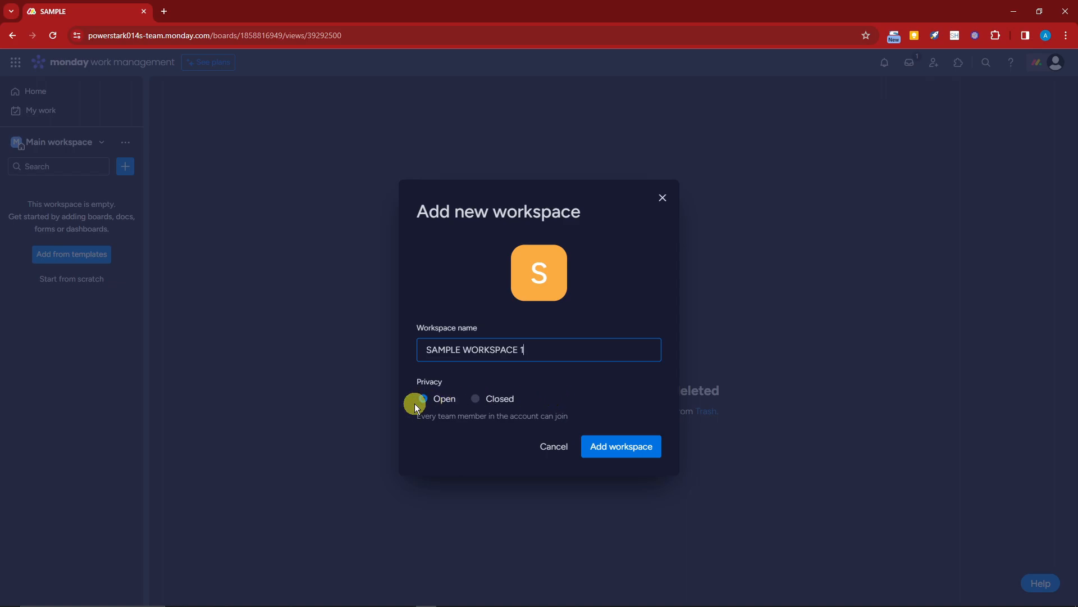
{"action": "left_click", "coordinate": [478, 407]}
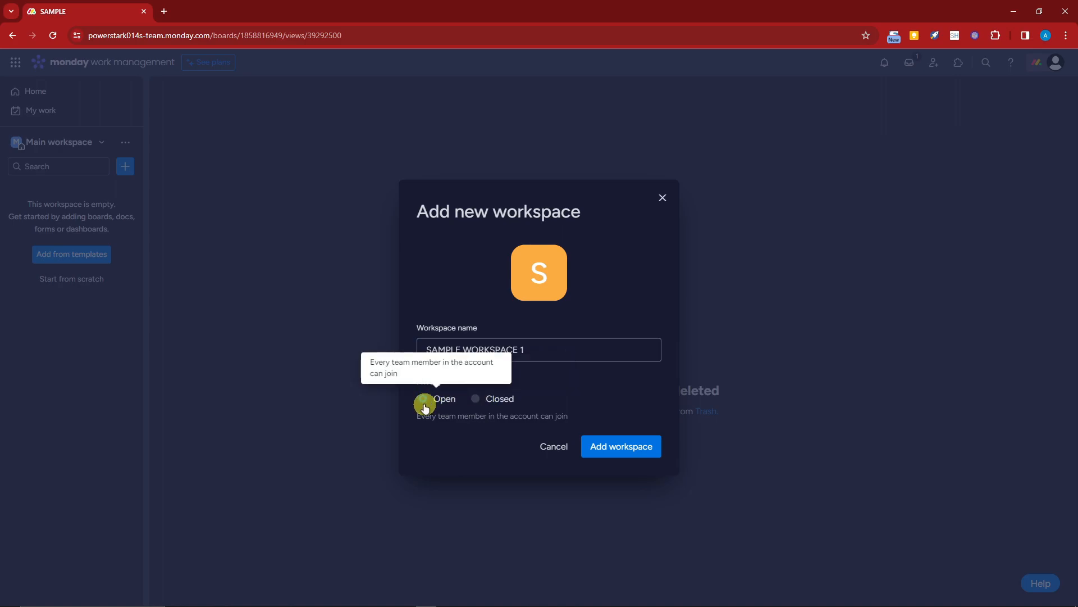
{"action": "left_click", "coordinate": [618, 447]}
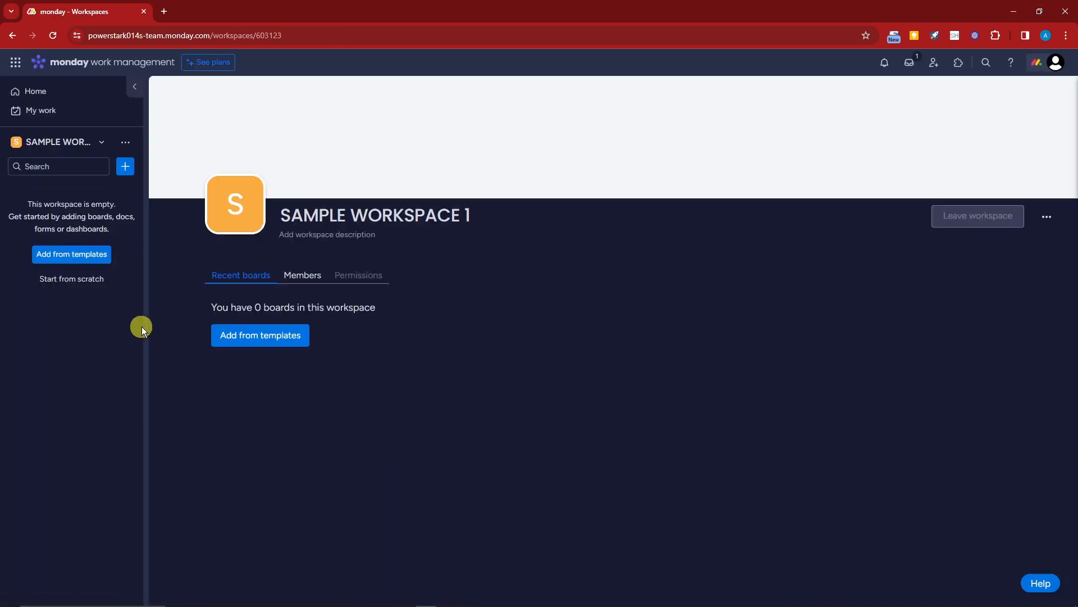
- Switch to Main workspace and return to SAMPLE WORKSPACE 1, dismissing the feedback survey
{"action": "left_click", "coordinate": [103, 141]}
{"action": "left_click", "coordinate": [84, 236]}
{"action": "left_click", "coordinate": [101, 142]}
{"action": "left_click", "coordinate": [100, 256]}
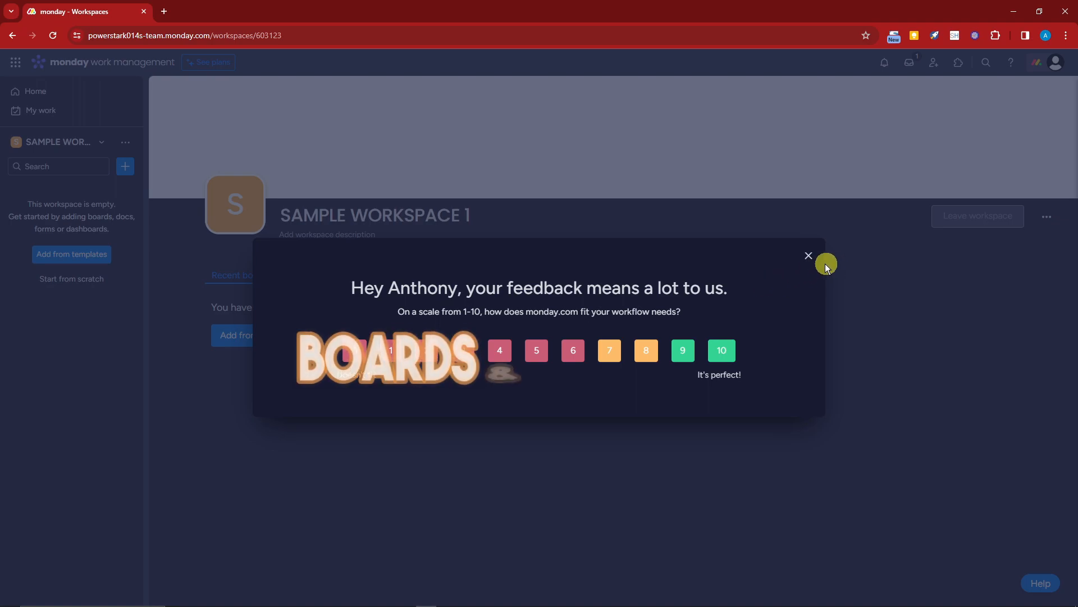
{"action": "left_click", "coordinate": [810, 257]}
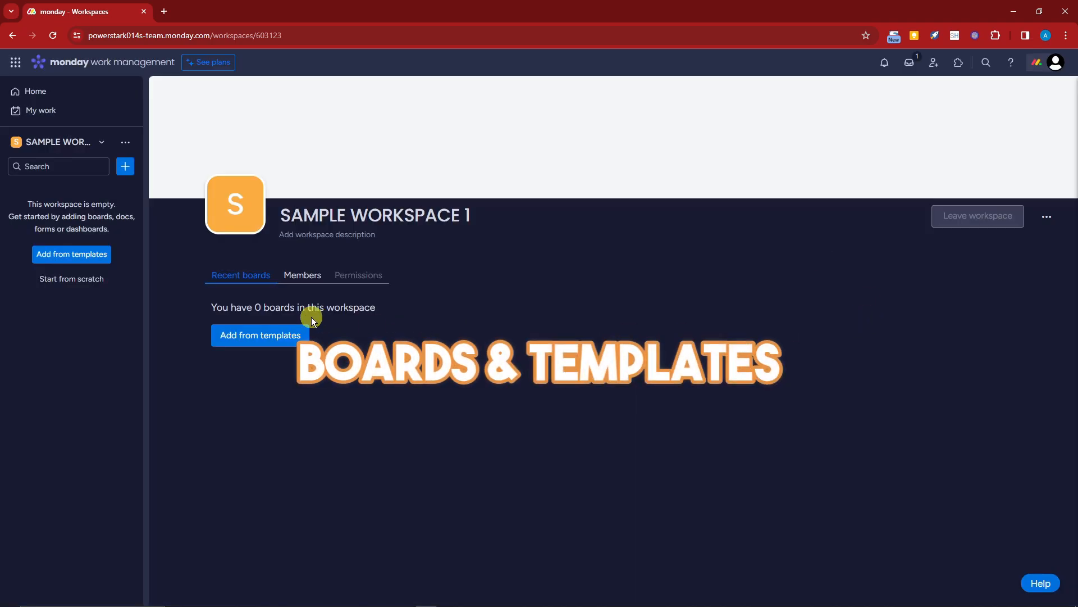
- Open the template center from SAMPLE WORKSPACE 1 and browse the Freelancers and Project Management template categories
{"action": "left_click", "coordinate": [126, 166]}
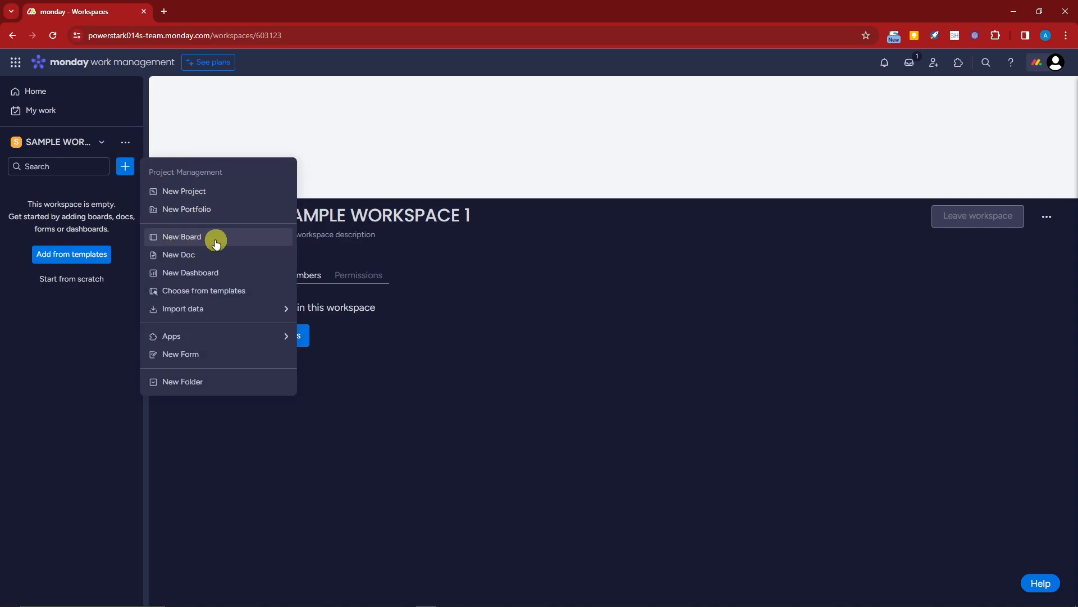
{"action": "left_click", "coordinate": [213, 294]}
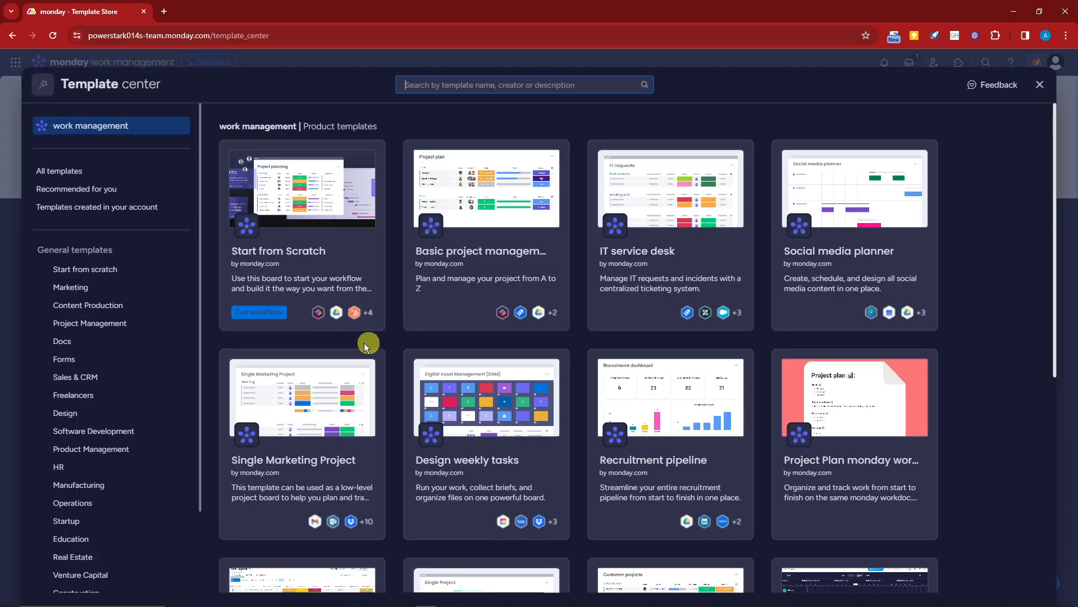
{"action": "scroll", "coordinate": [108, 275], "scroll_direction": "down", "scroll_amount": 2}
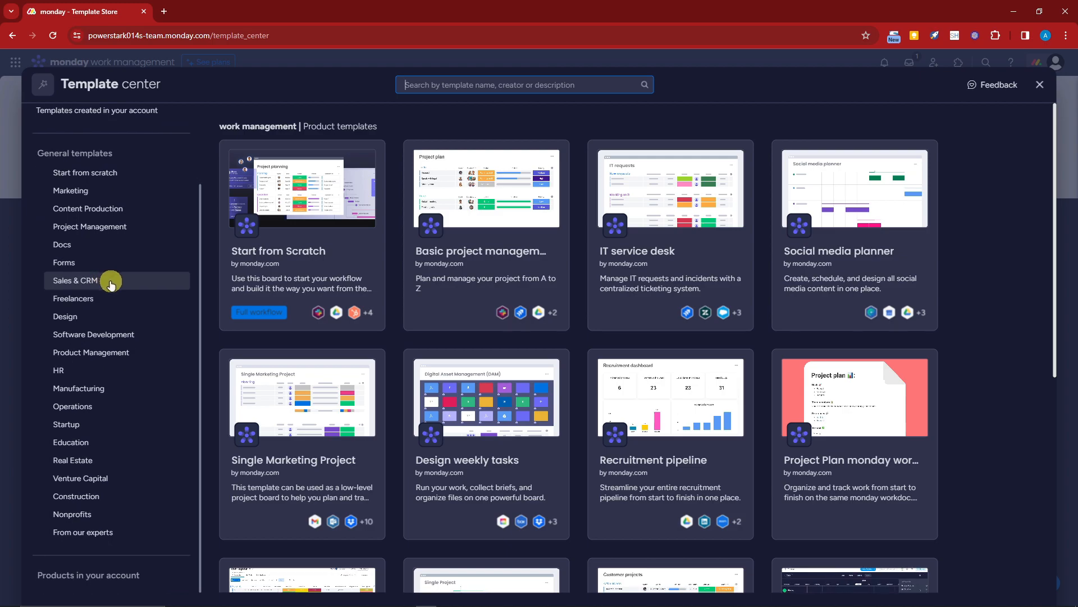
{"action": "left_click", "coordinate": [107, 298]}
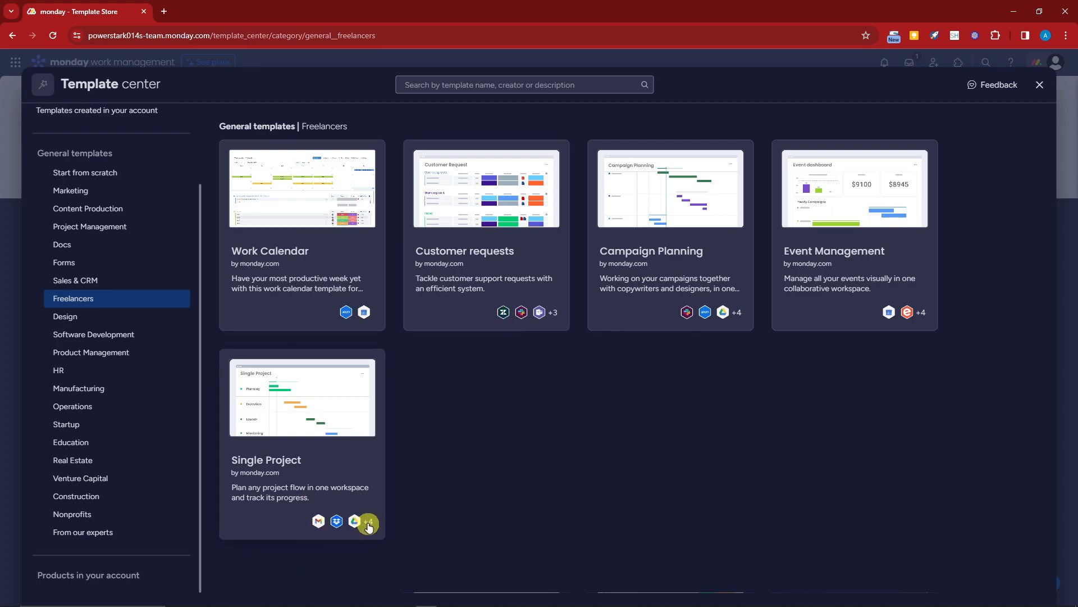
{"action": "scroll", "coordinate": [65, 325], "scroll_direction": "up", "scroll_amount": 2}
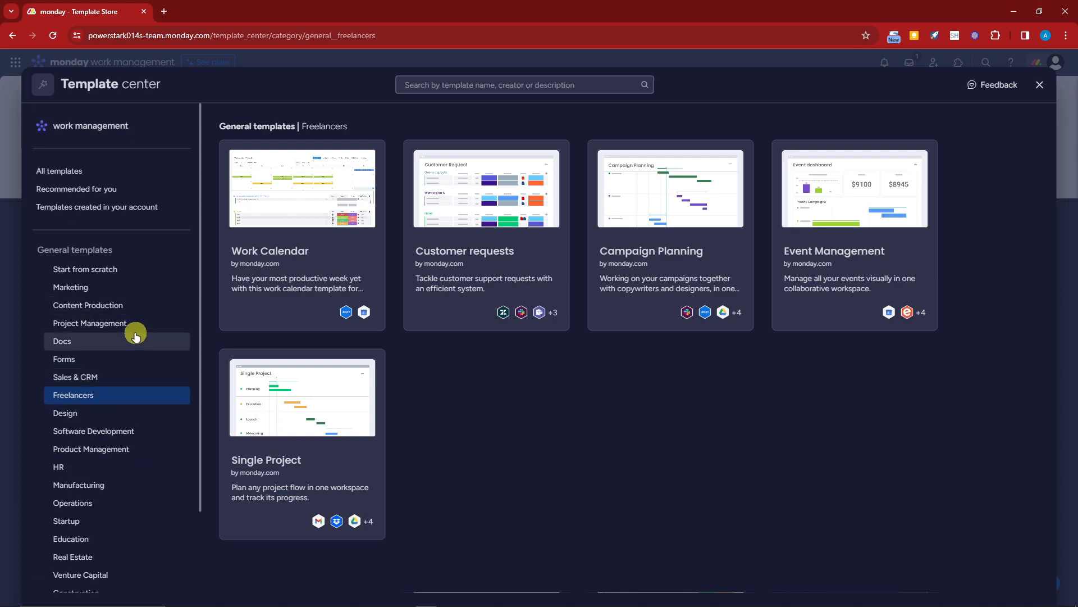
{"action": "left_click", "coordinate": [150, 323]}
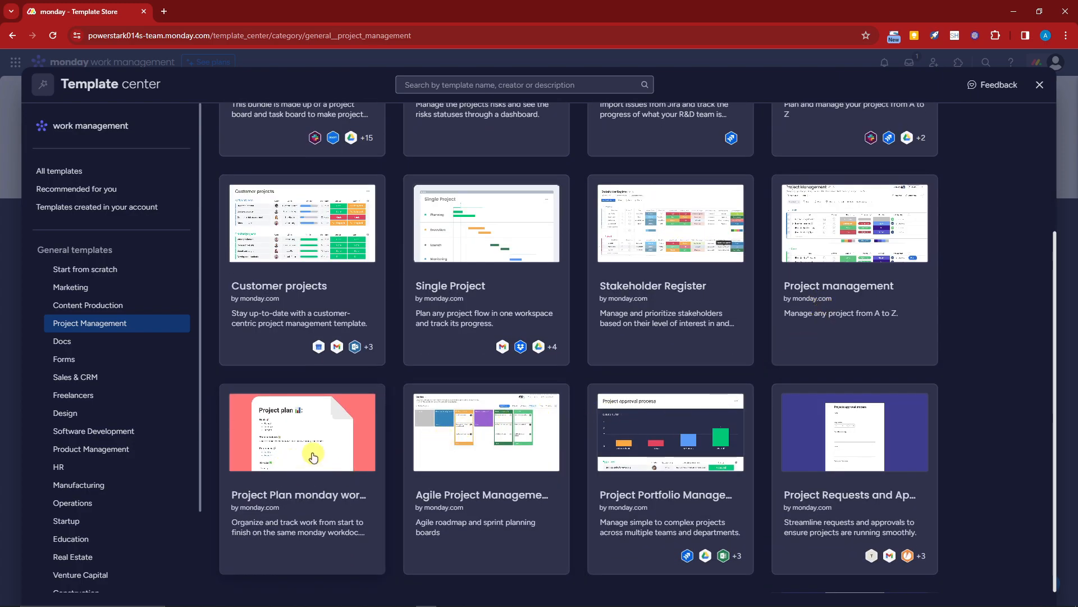
{"action": "scroll", "coordinate": [445, 452], "scroll_direction": "up", "scroll_amount": 2}
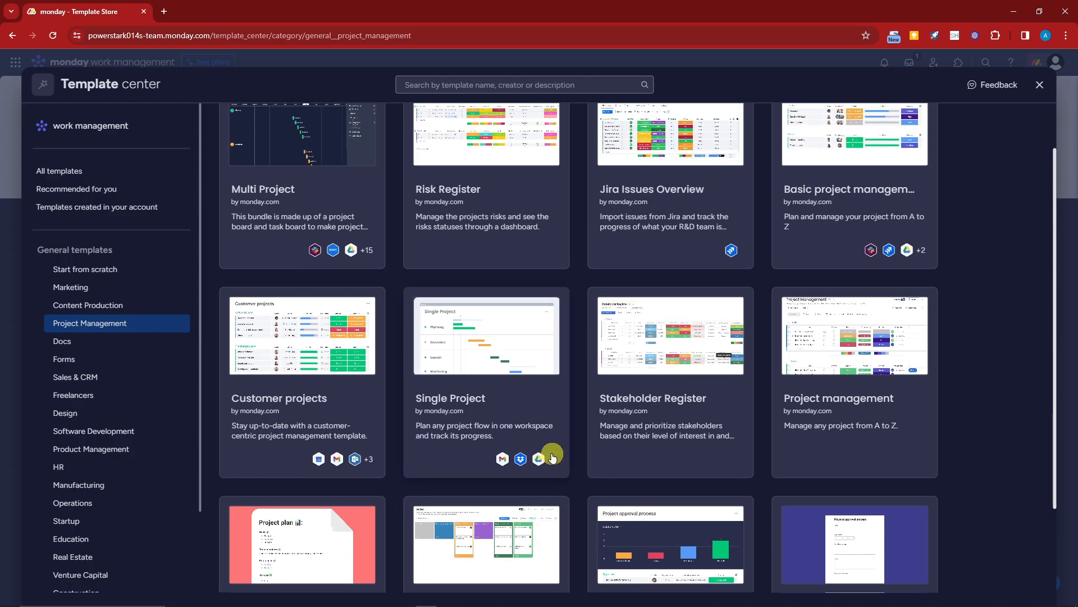
- Open the Single Project template and use it in SAMPLE WORKSPACE 1
{"action": "left_click", "coordinate": [494, 369]}
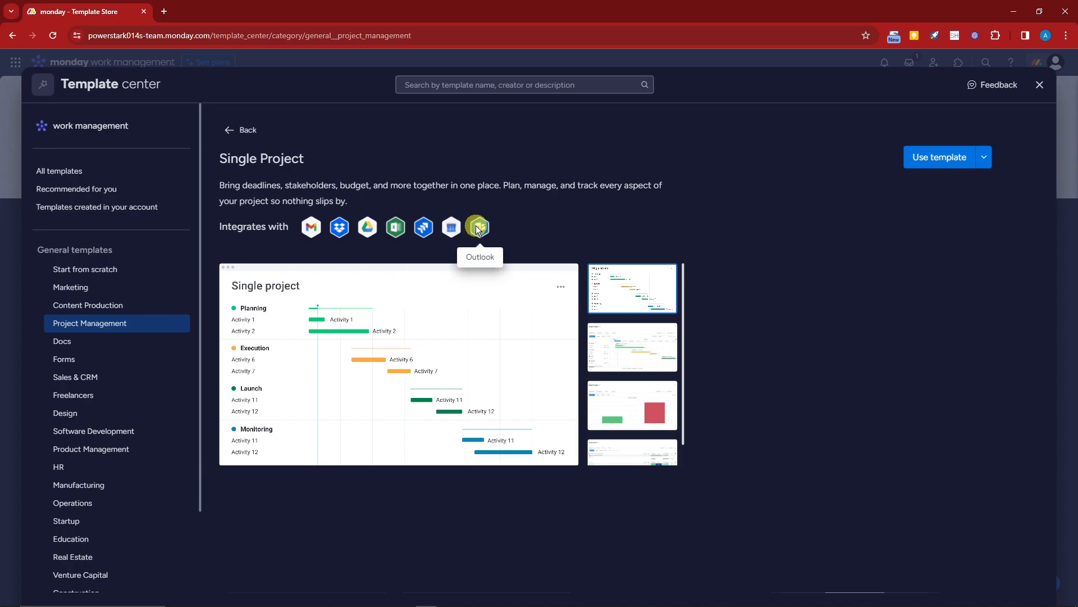
{"action": "left_click", "coordinate": [986, 159]}
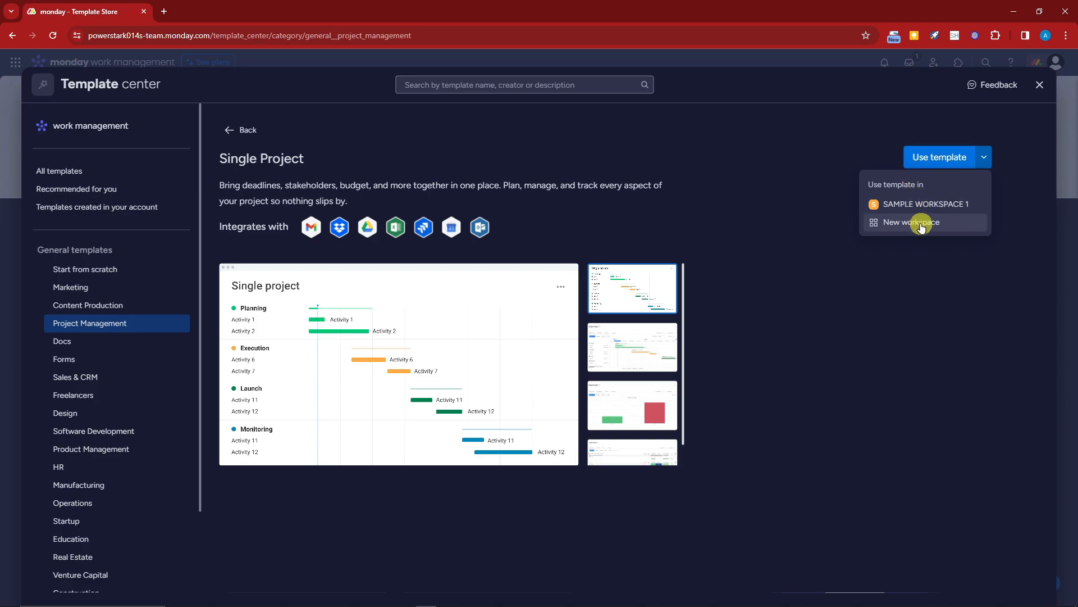
{"action": "left_click", "coordinate": [911, 206]}
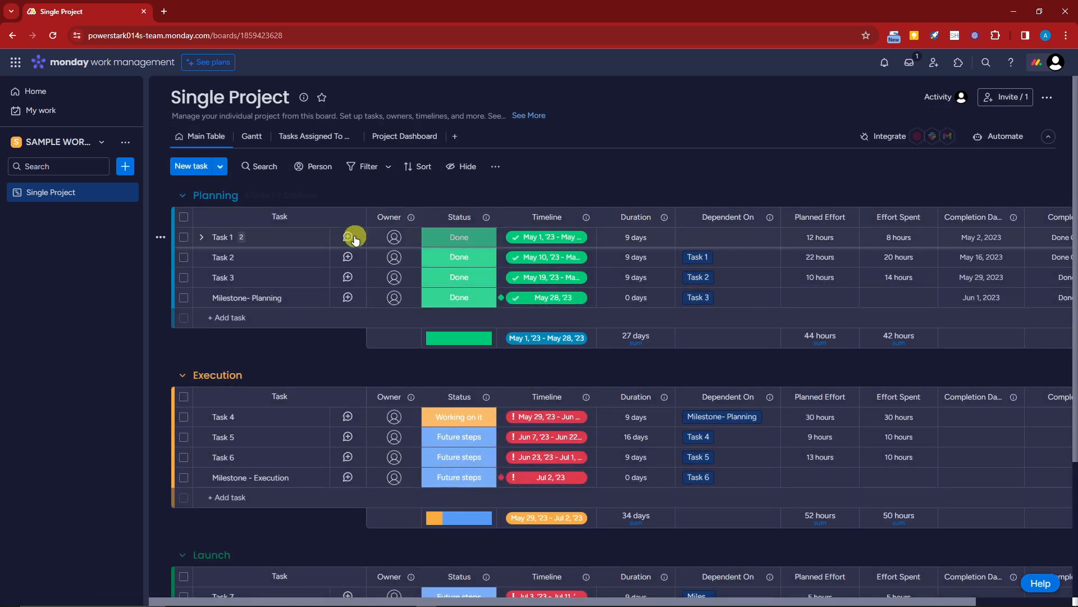
- Examine the tasks, statuses and timelines in the Planning, Execution and Launch groups of the Single Project board
{"action": "scroll", "coordinate": [842, 312], "scroll_direction": "down", "scroll_amount": 3}
{"action": "scroll", "coordinate": [814, 355], "scroll_direction": "up", "scroll_amount": 3}
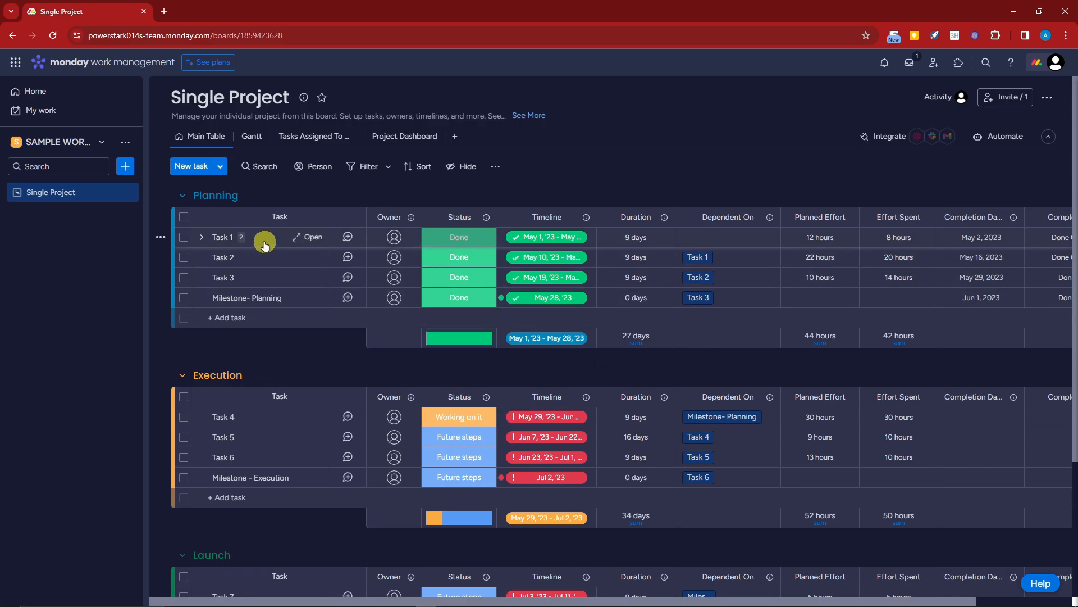
{"action": "scroll", "coordinate": [342, 386], "scroll_direction": "down", "scroll_amount": 3}
{"action": "scroll", "coordinate": [357, 400], "scroll_direction": "up", "scroll_amount": 3}
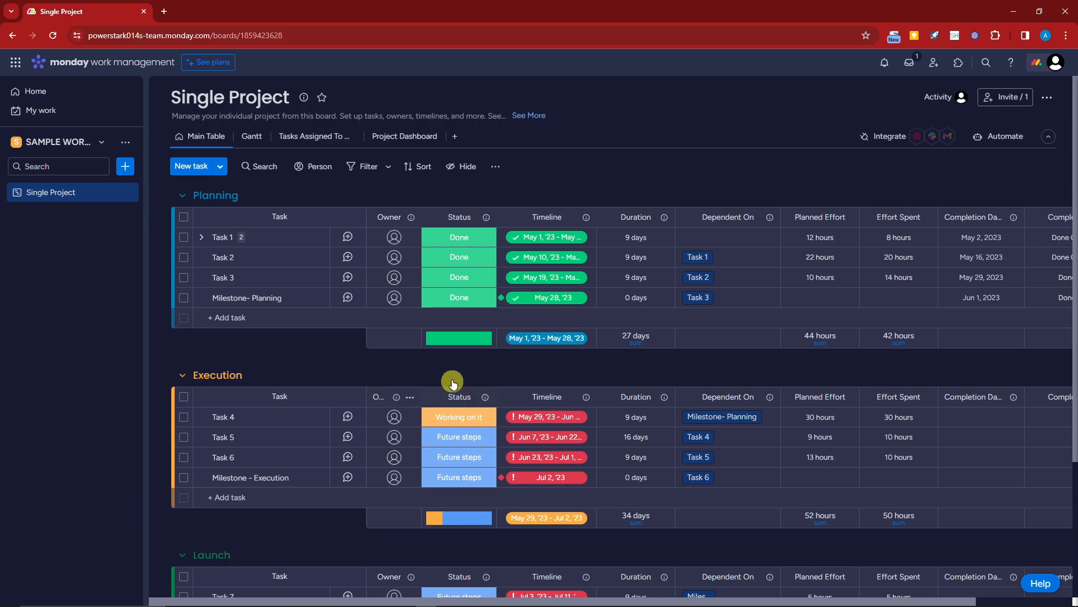
{"action": "scroll", "coordinate": [568, 399], "scroll_direction": "down", "scroll_amount": 3}
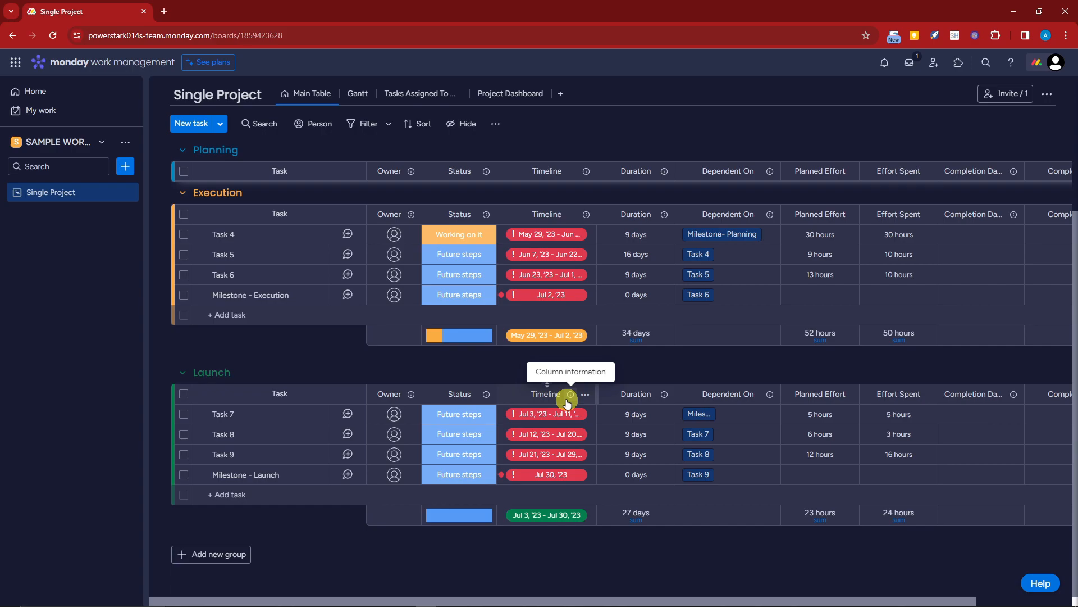
{"action": "scroll", "coordinate": [385, 378], "scroll_direction": "up", "scroll_amount": 3}
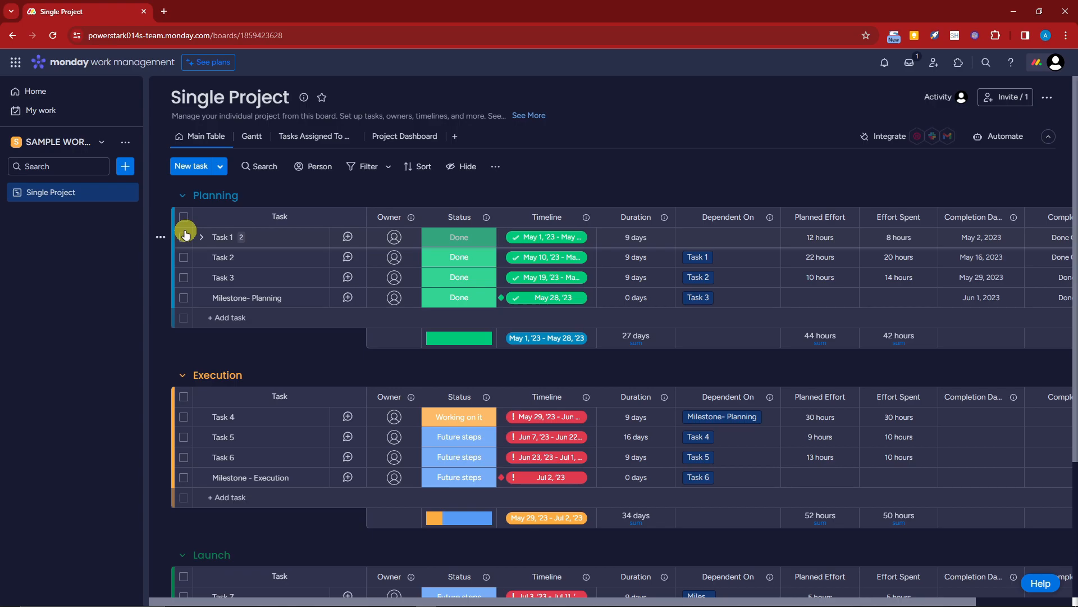
- Create a shareable board named SAMPLE BOARD in the workspace, managing the custom item type EDITING, and dismiss the welcome message
{"action": "left_click", "coordinate": [125, 166]}
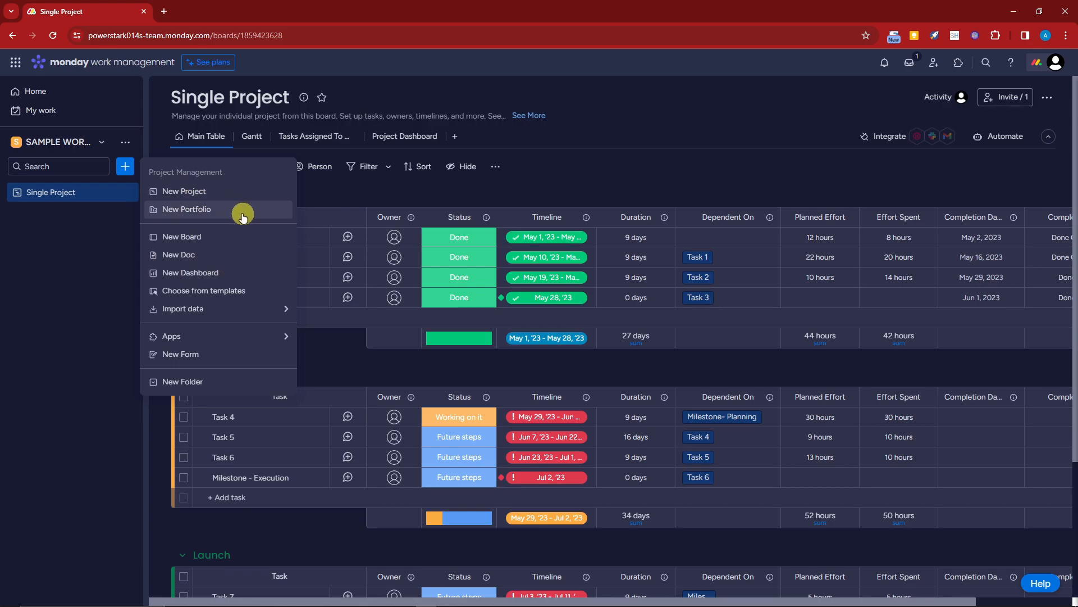
{"action": "left_click", "coordinate": [218, 237]}
{"action": "left_click", "coordinate": [488, 244]}
{"action": "triple_click", "coordinate": [490, 246]}
{"action": "type", "text": "SAMPLE BOARD"}
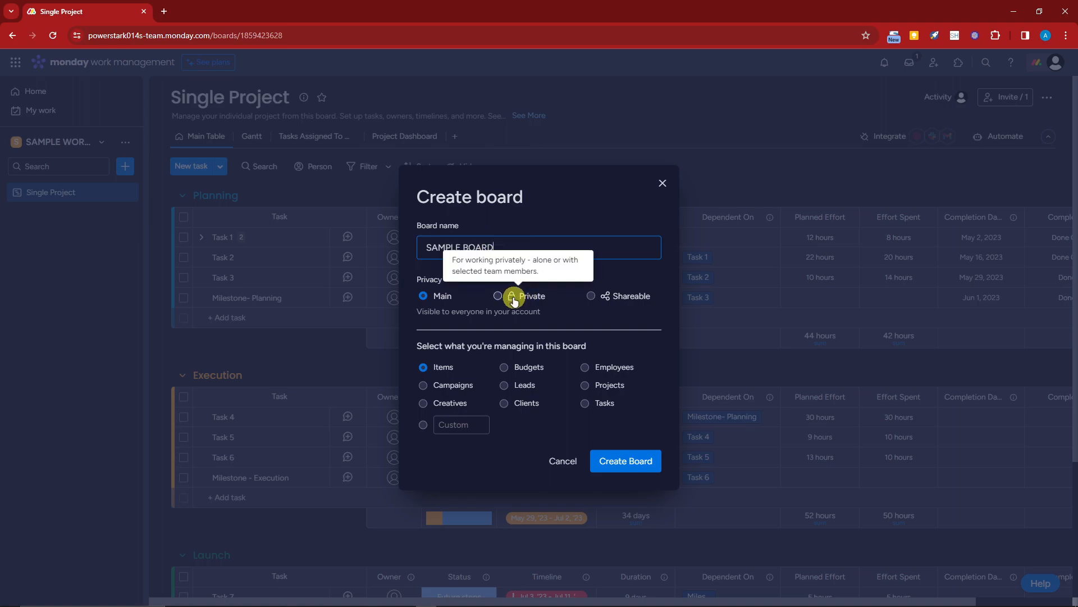
{"action": "left_click", "coordinate": [591, 298]}
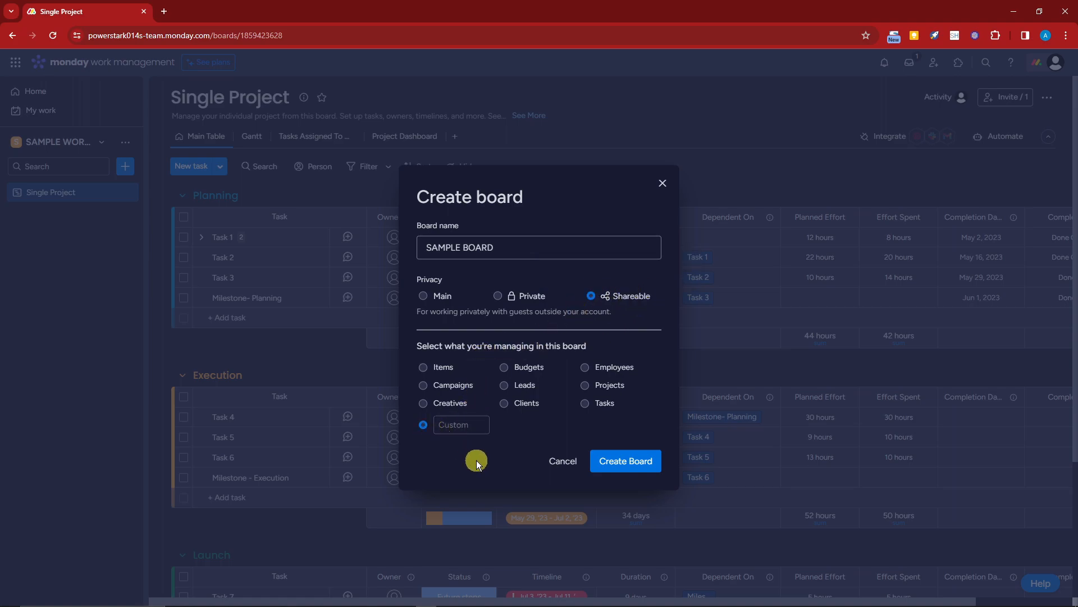
{"action": "left_click", "coordinate": [461, 424]}
{"action": "type", "text": "EDITING"}
{"action": "left_click", "coordinate": [636, 459]}
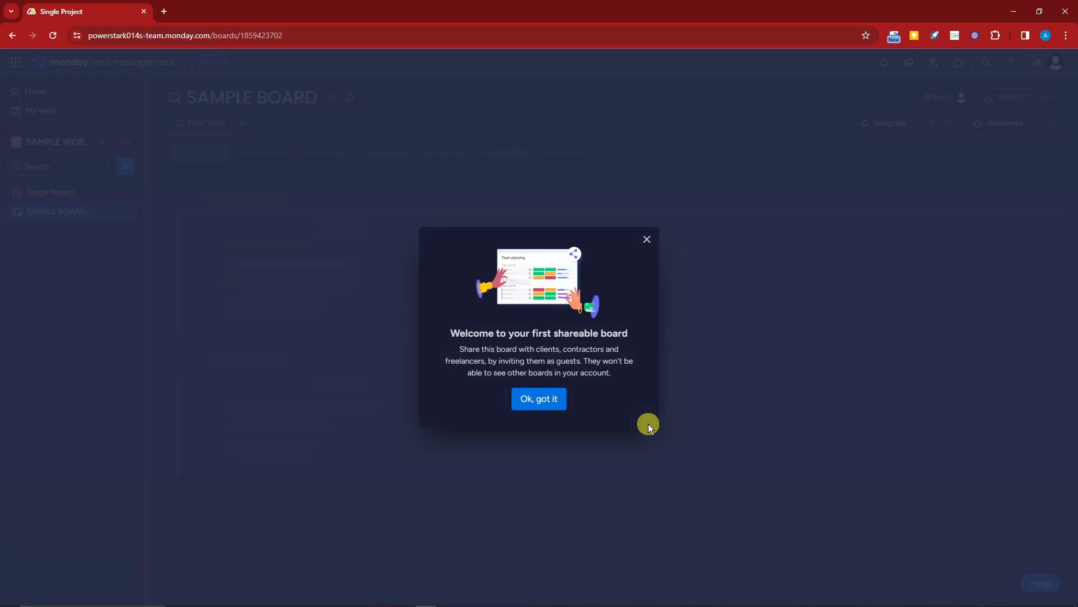
{"action": "left_click", "coordinate": [538, 398]}
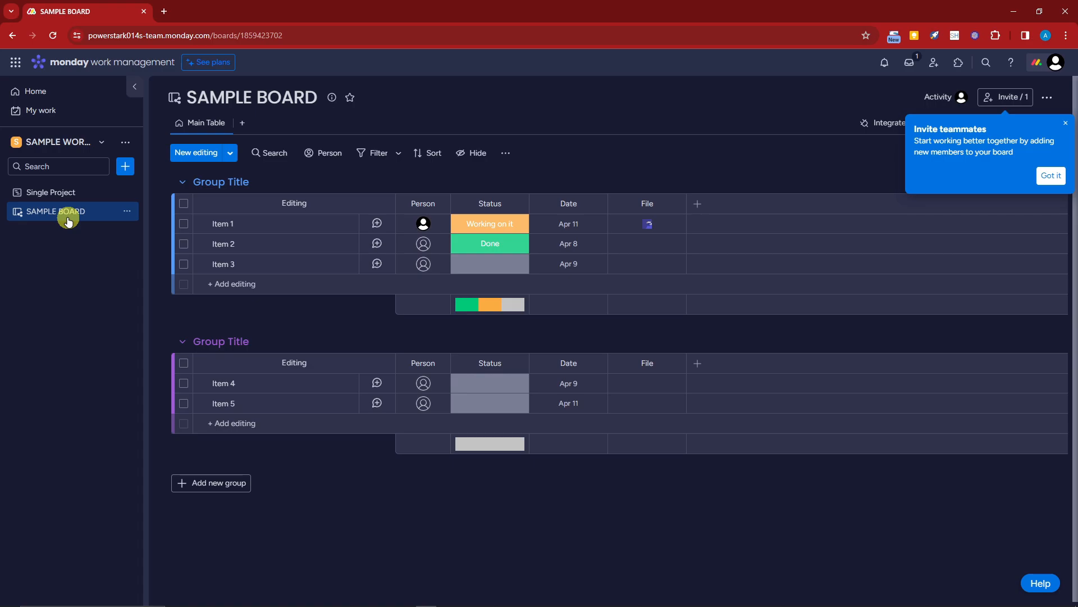
- Return to the Single Project board and dismiss the tip about inviting teammates
{"action": "left_click", "coordinate": [78, 197]}
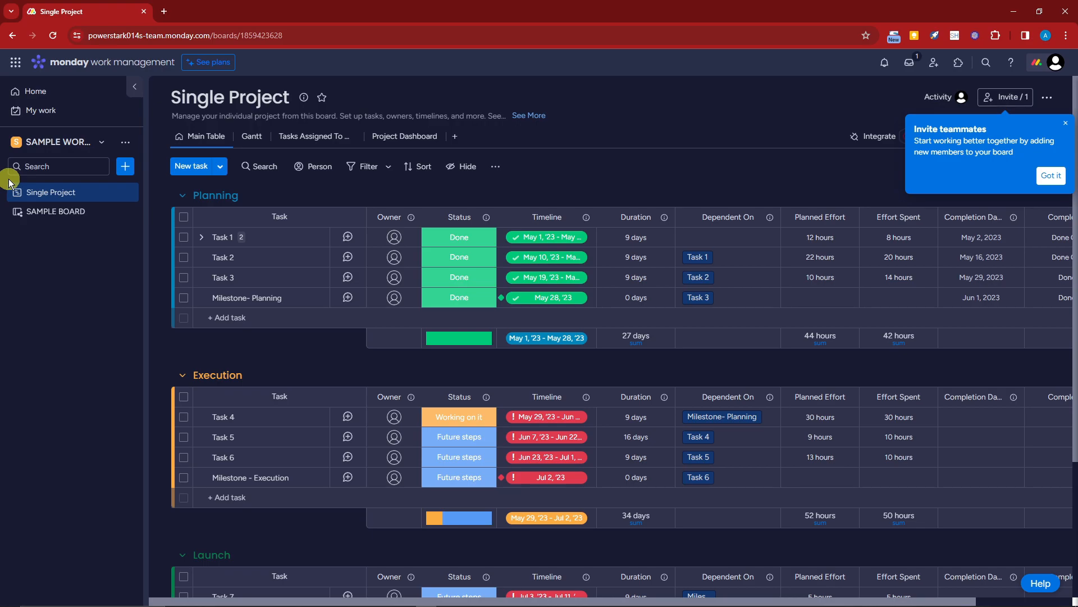
{"action": "left_click", "coordinate": [124, 166]}
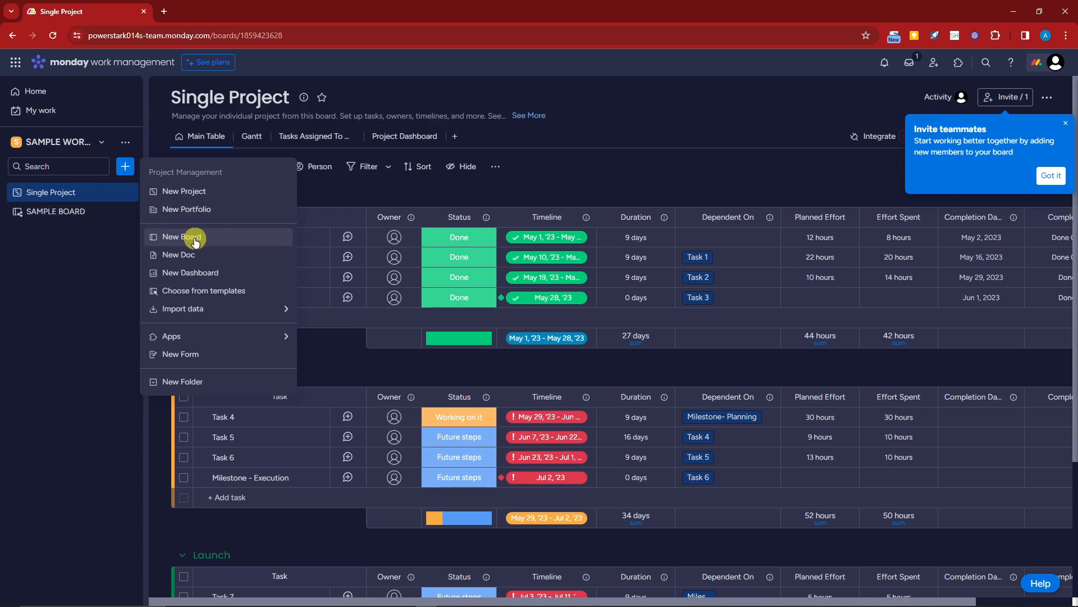
{"action": "left_click", "coordinate": [70, 363]}
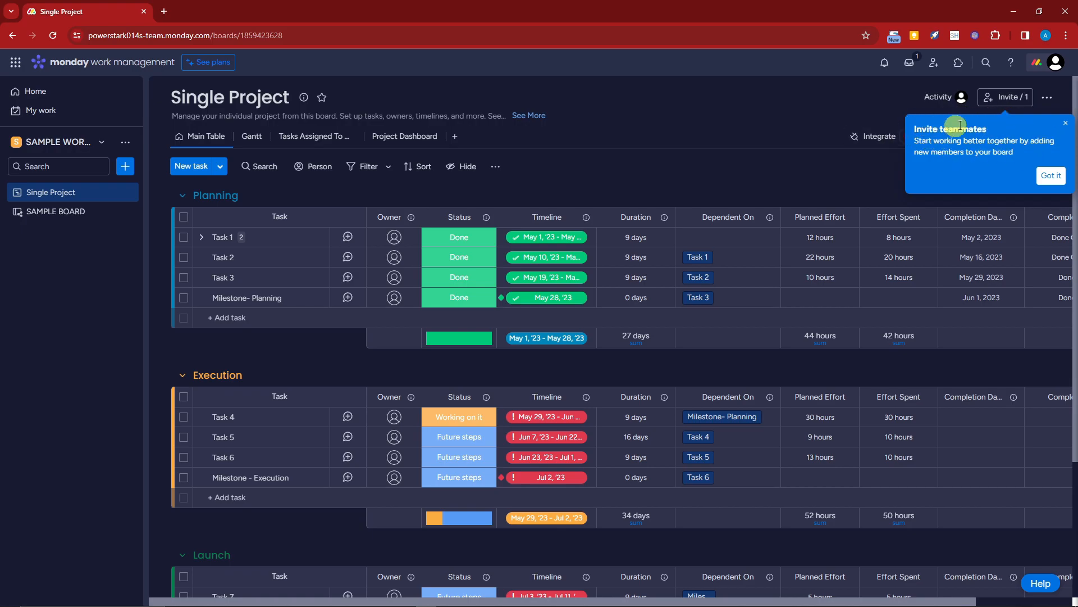
{"action": "left_click", "coordinate": [726, 188]}
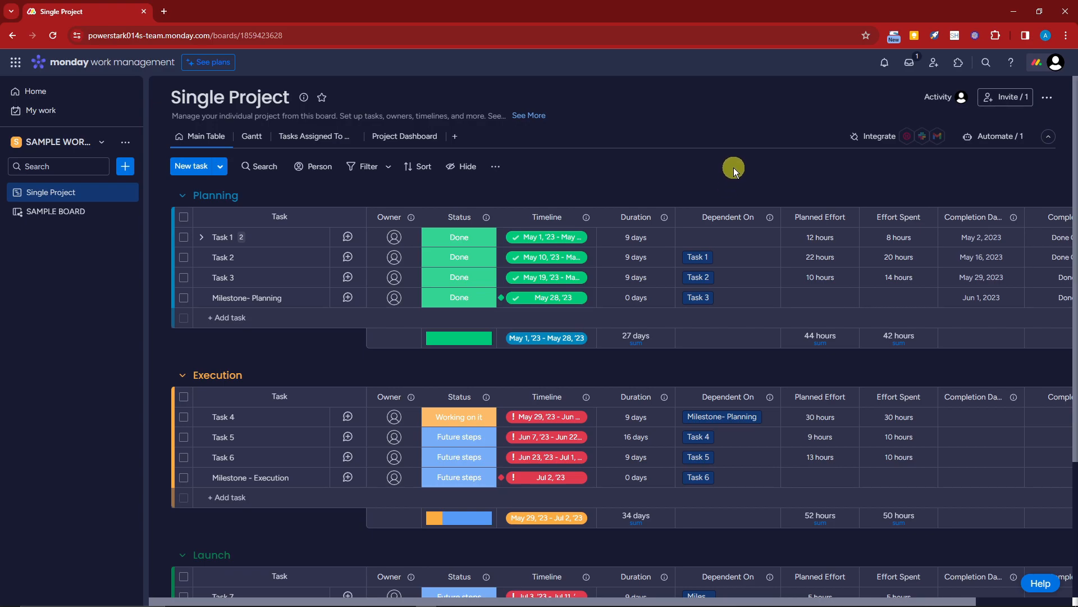
{"action": "scroll", "coordinate": [677, 366], "scroll_direction": "down", "scroll_amount": 3}
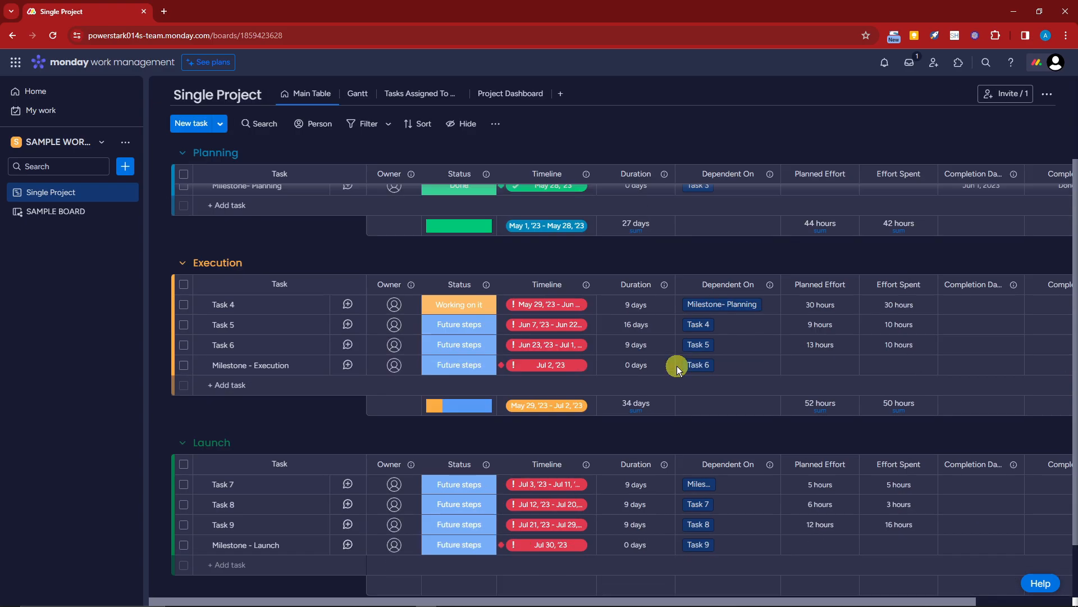
{"action": "scroll", "coordinate": [676, 364], "scroll_direction": "up", "scroll_amount": 3}
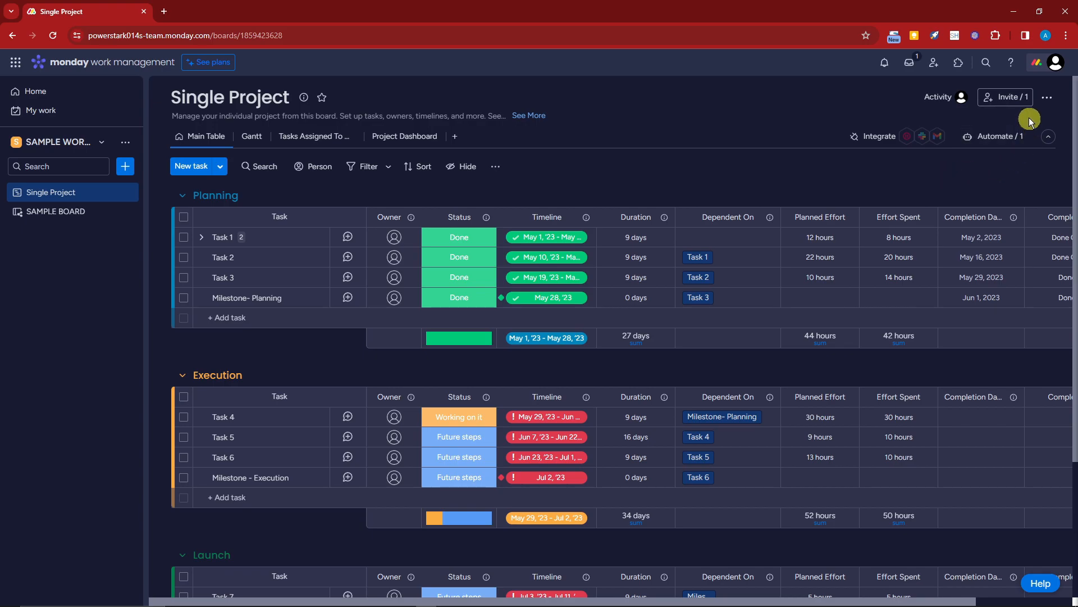
- Check the Single Project board's member invitation options, try the suggested person, and close the invitation without inviting anyone new
{"action": "left_click", "coordinate": [1007, 99]}
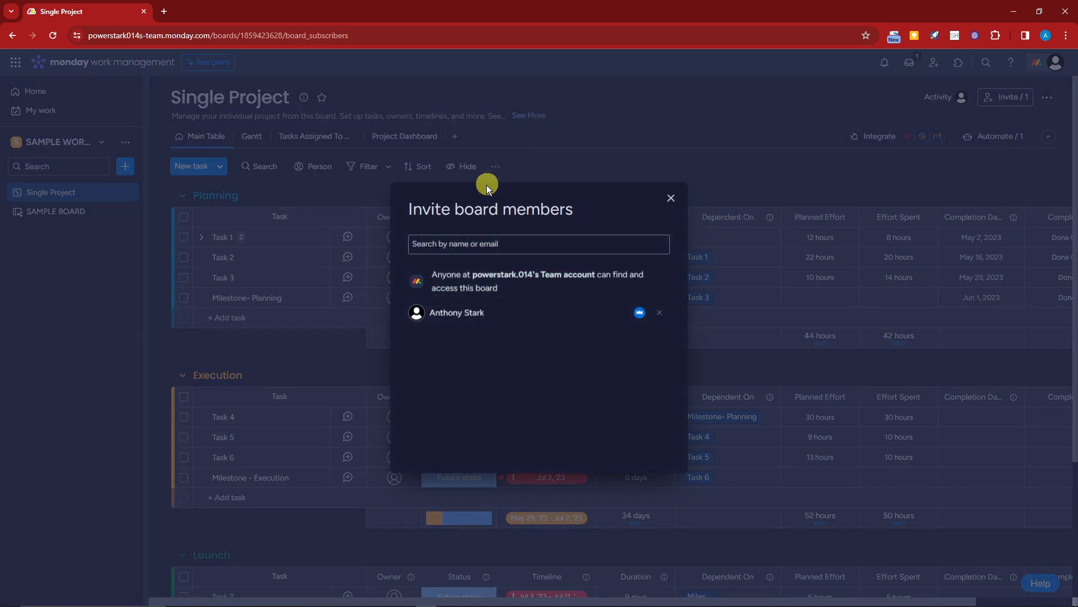
{"action": "left_click", "coordinate": [469, 243]}
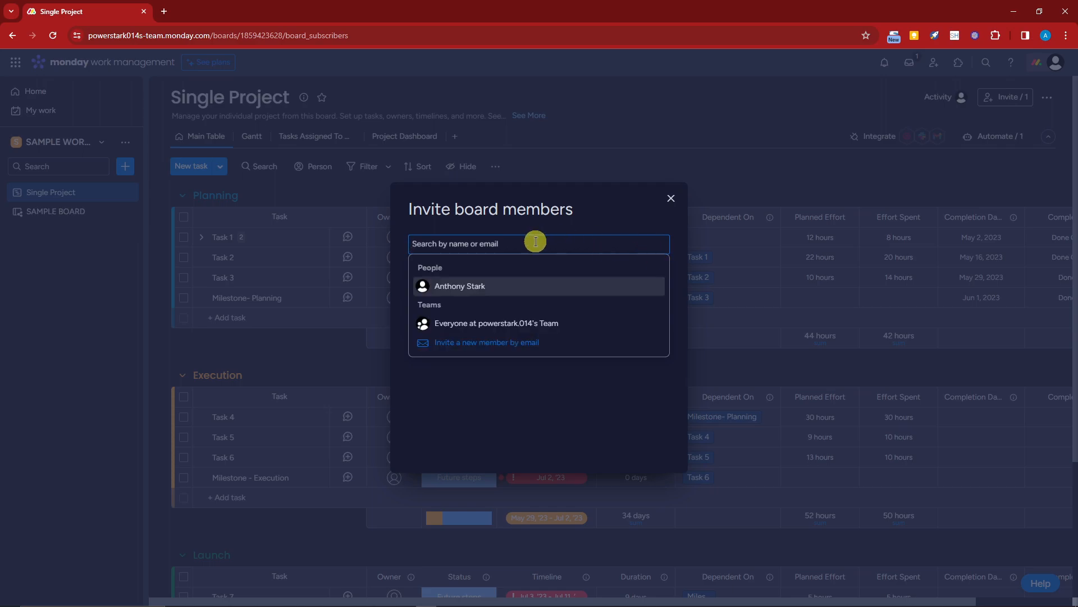
{"action": "left_click", "coordinate": [458, 285]}
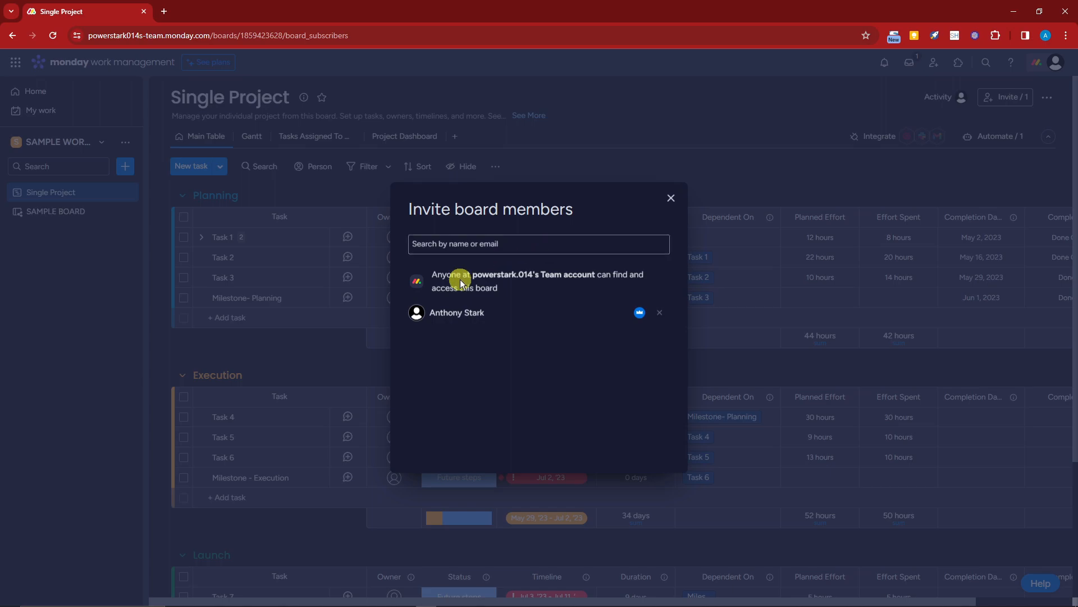
{"action": "left_click", "coordinate": [671, 203]}
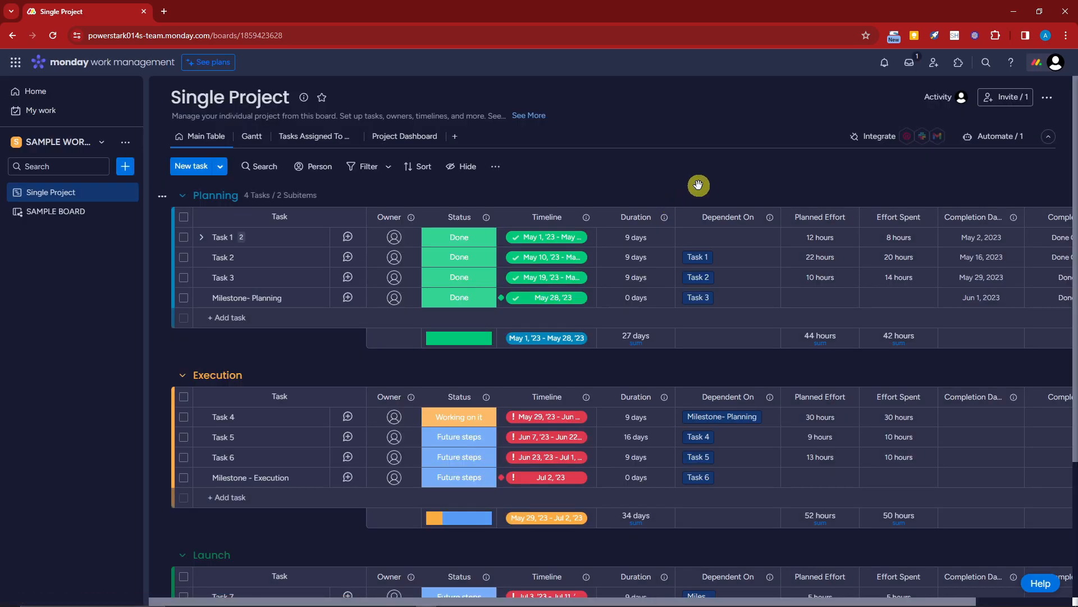
{"action": "left_click", "coordinate": [1013, 106]}
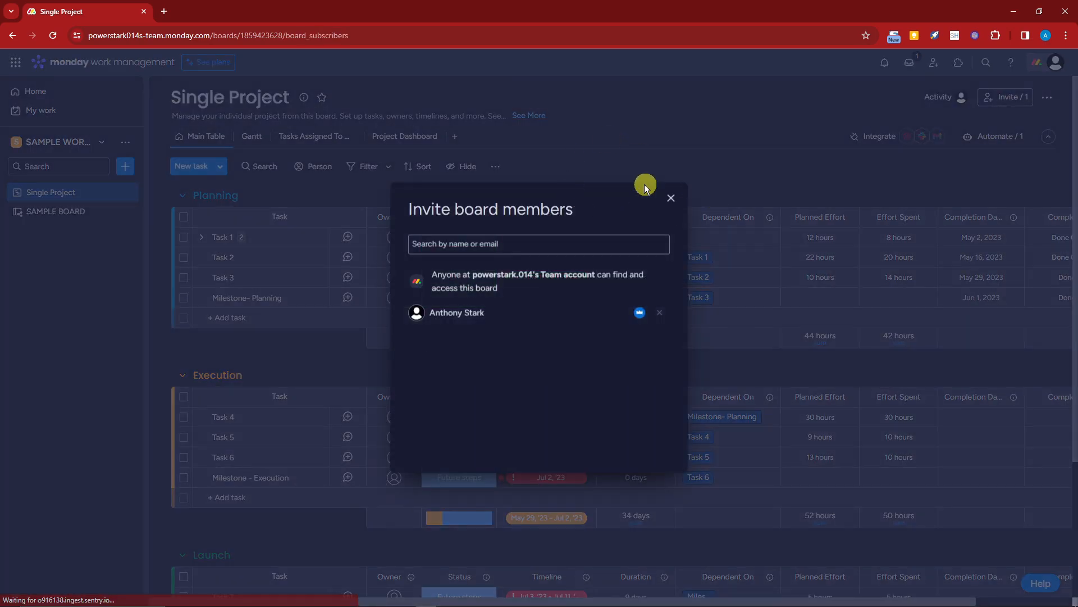
{"action": "left_click", "coordinate": [670, 201]}
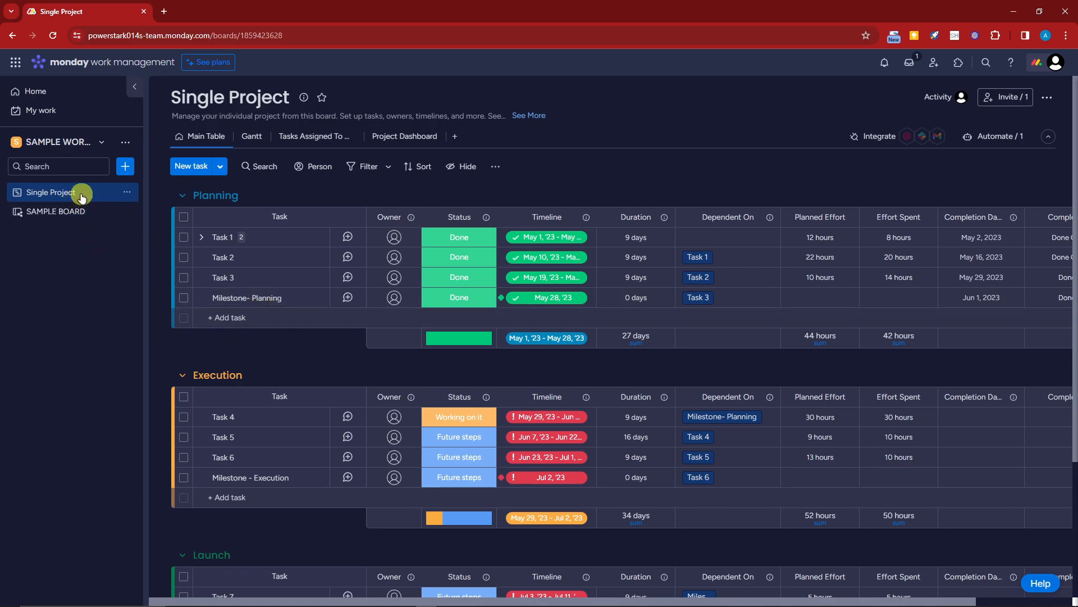
{"action": "left_click", "coordinate": [128, 166]}
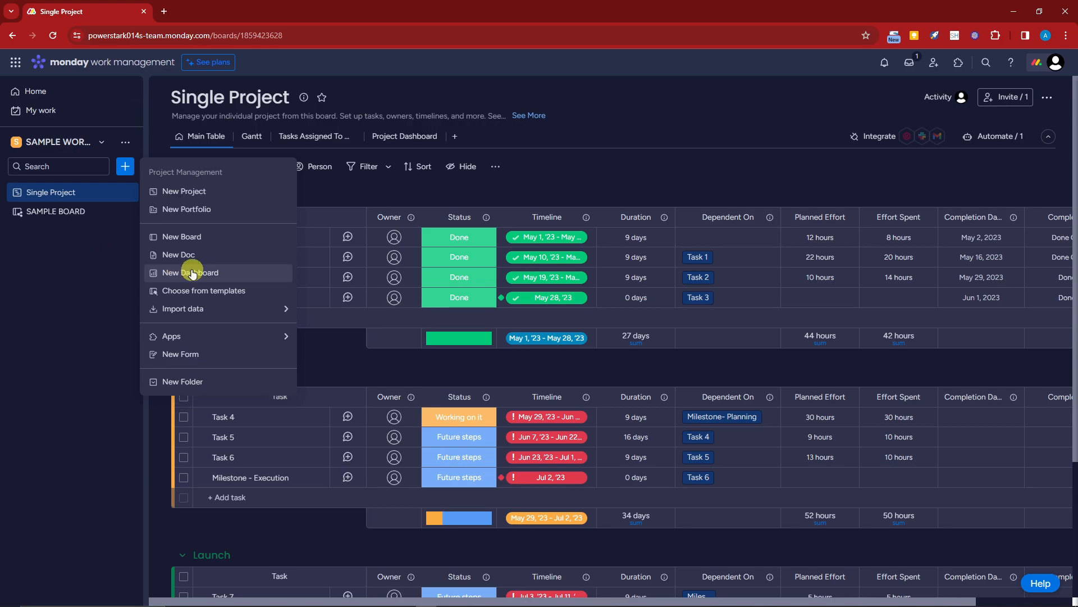
{"action": "left_click", "coordinate": [60, 261]}
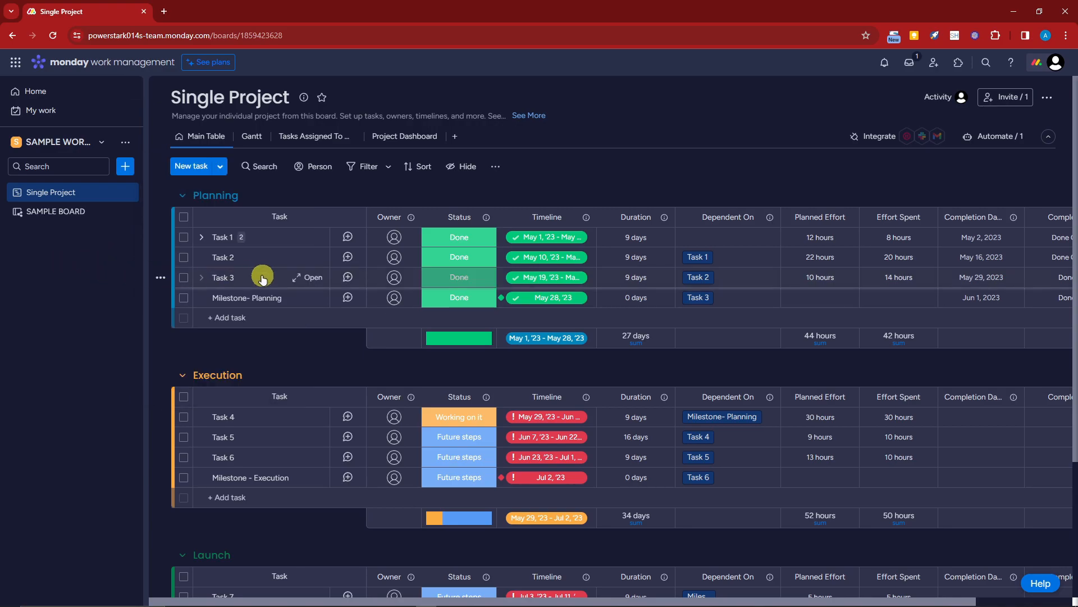
{"action": "scroll", "coordinate": [275, 296], "scroll_direction": "down", "scroll_amount": 3}
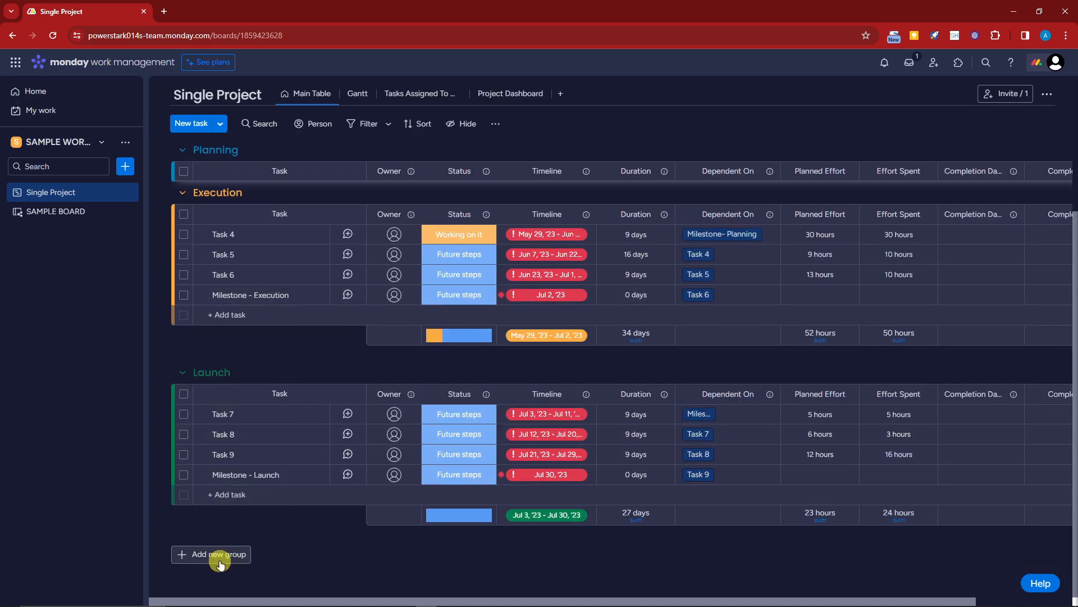
{"action": "scroll", "coordinate": [315, 527], "scroll_direction": "up", "scroll_amount": 3}
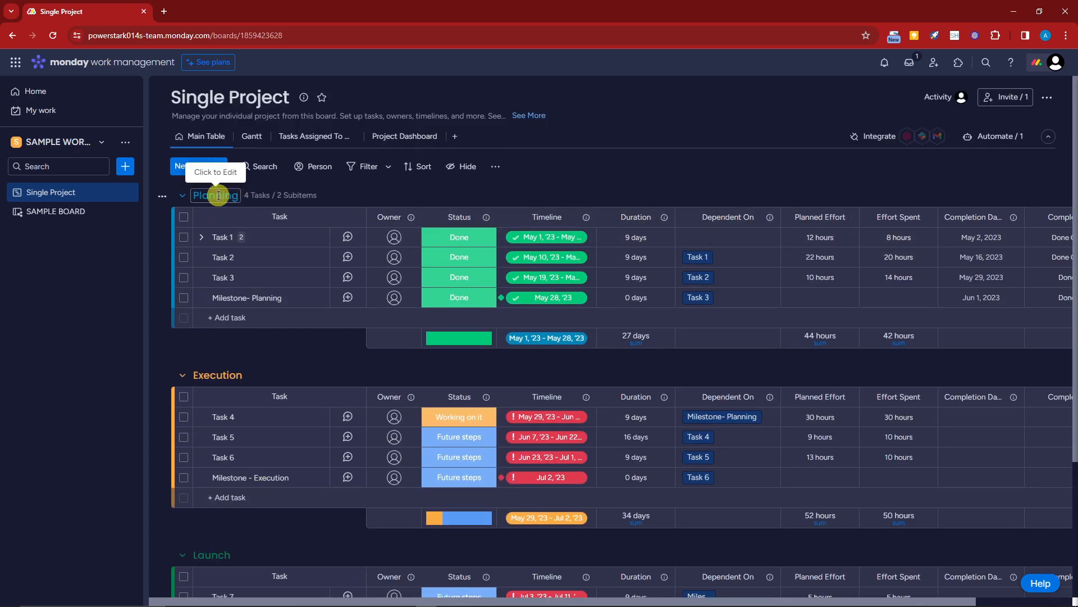
{"action": "scroll", "coordinate": [202, 209], "scroll_direction": "down", "scroll_amount": 3}
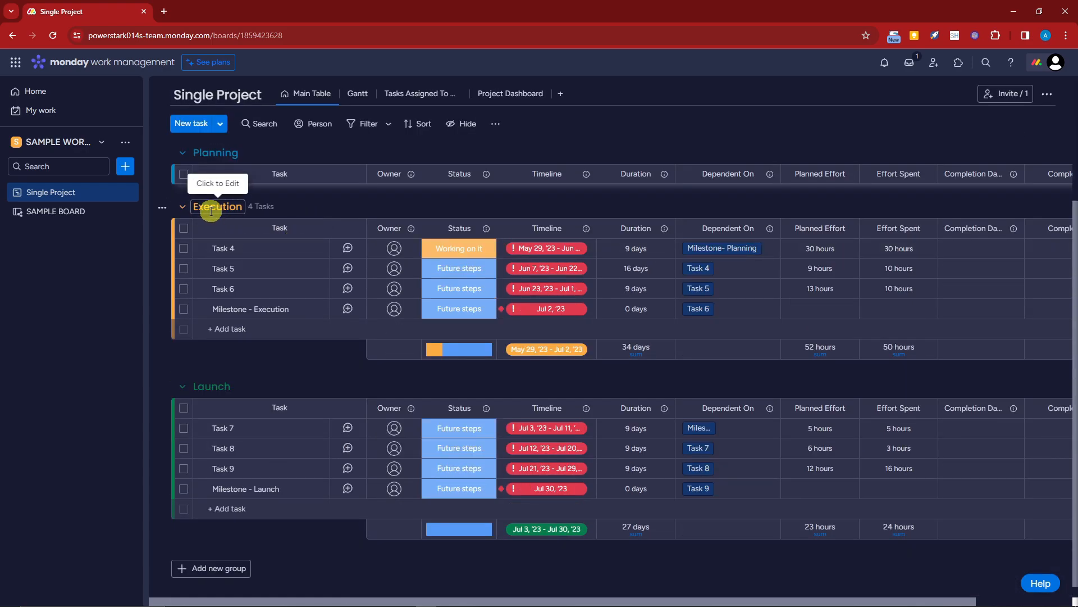
{"action": "scroll", "coordinate": [221, 375], "scroll_direction": "up", "scroll_amount": 3}
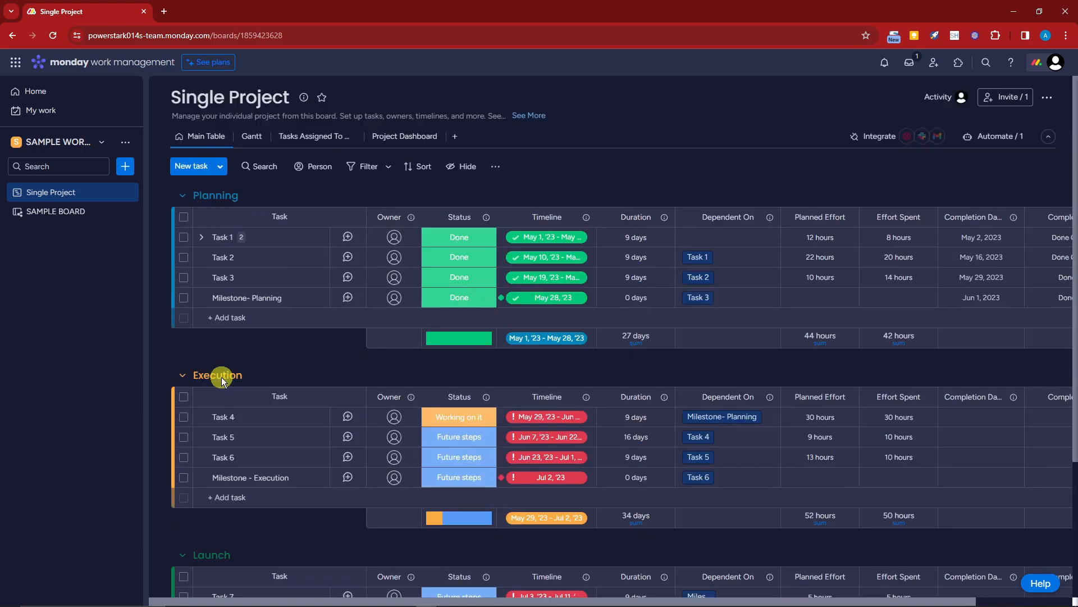
- Rename the Planning, Execution and Launch groups to Planning 1, Execution 1 and Launch 1
{"action": "left_click", "coordinate": [218, 197]}
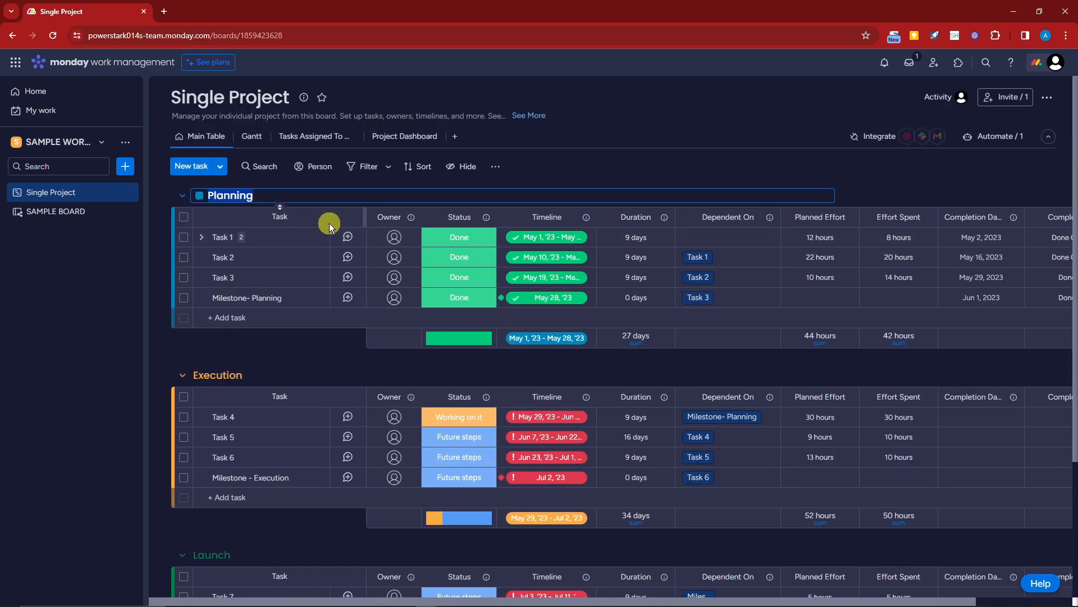
{"action": "key", "text": "End"}
{"action": "type", "text": "1"}
{"action": "left_click", "coordinate": [225, 375]}
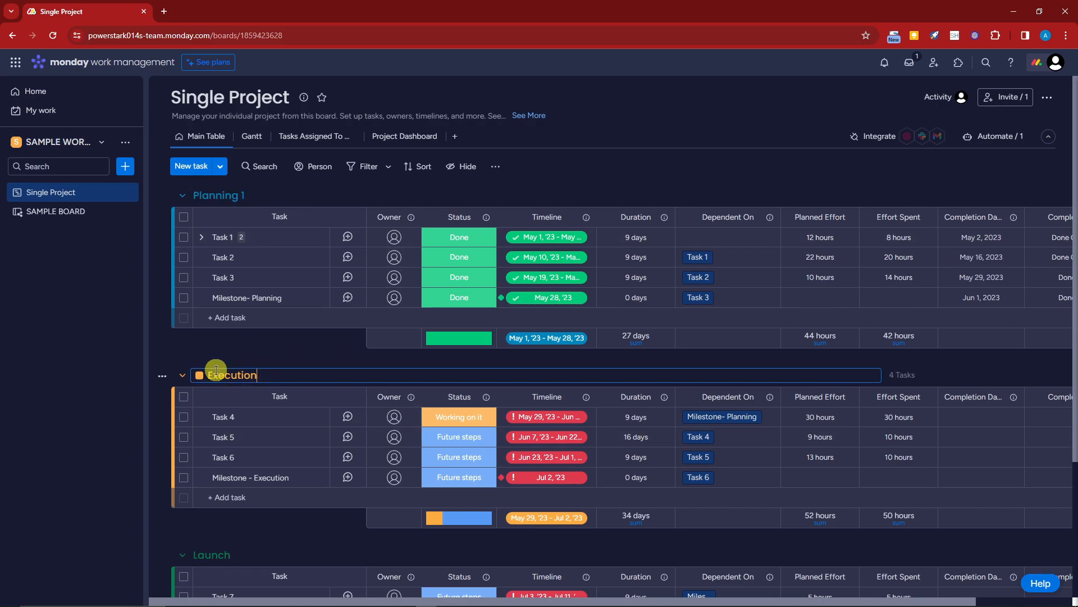
{"action": "type", "text": "1"}
{"action": "key", "text": "Return"}
{"action": "scroll", "coordinate": [329, 351], "scroll_direction": "down", "scroll_amount": 2}
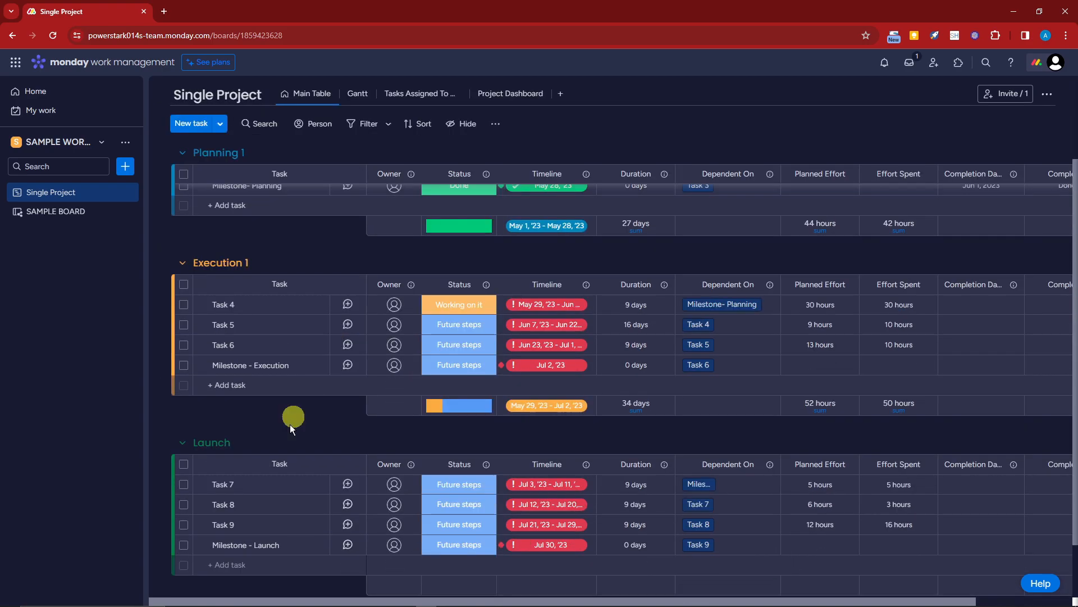
{"action": "left_click", "coordinate": [243, 442]}
{"action": "type", "text": "1"}
{"action": "key", "text": "Return"}
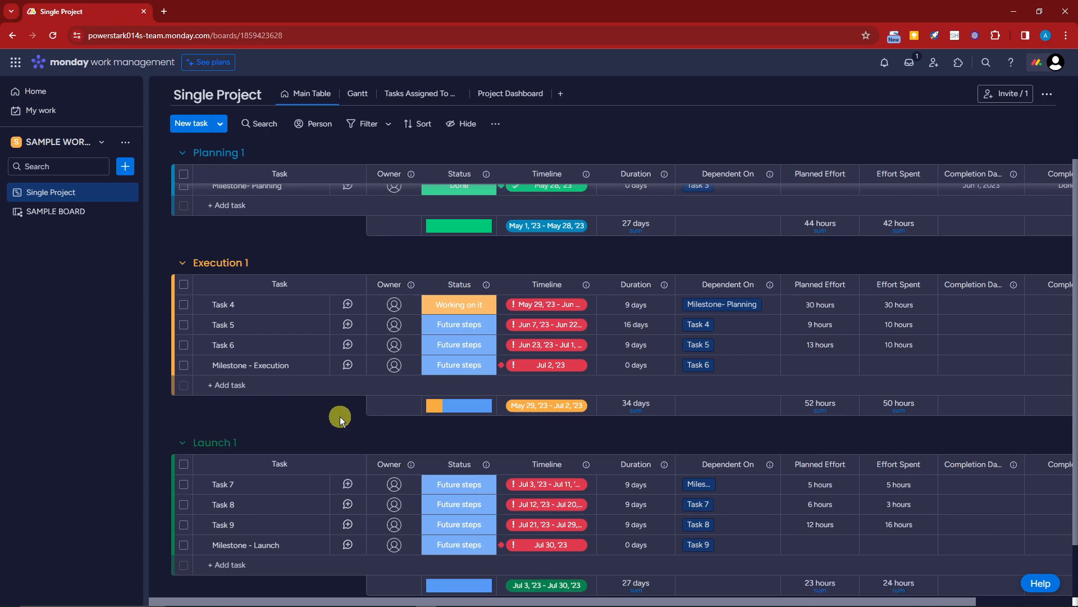
- Add a new group below Launch 1 and name it SAMPLE GROUP 1
{"action": "scroll", "coordinate": [340, 416], "scroll_direction": "down", "scroll_amount": 1}
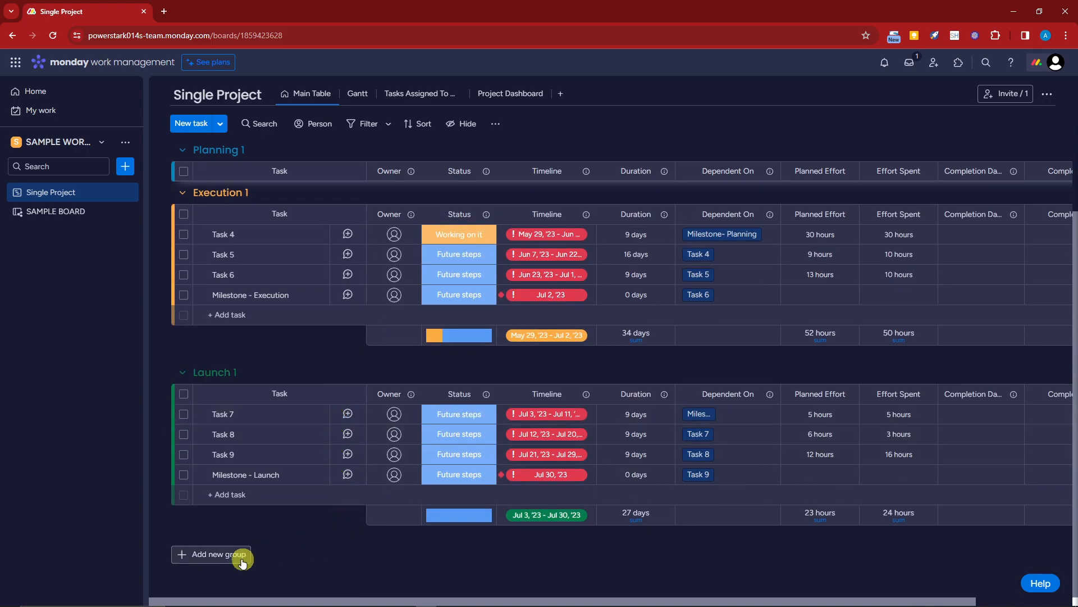
{"action": "left_click", "coordinate": [212, 556]}
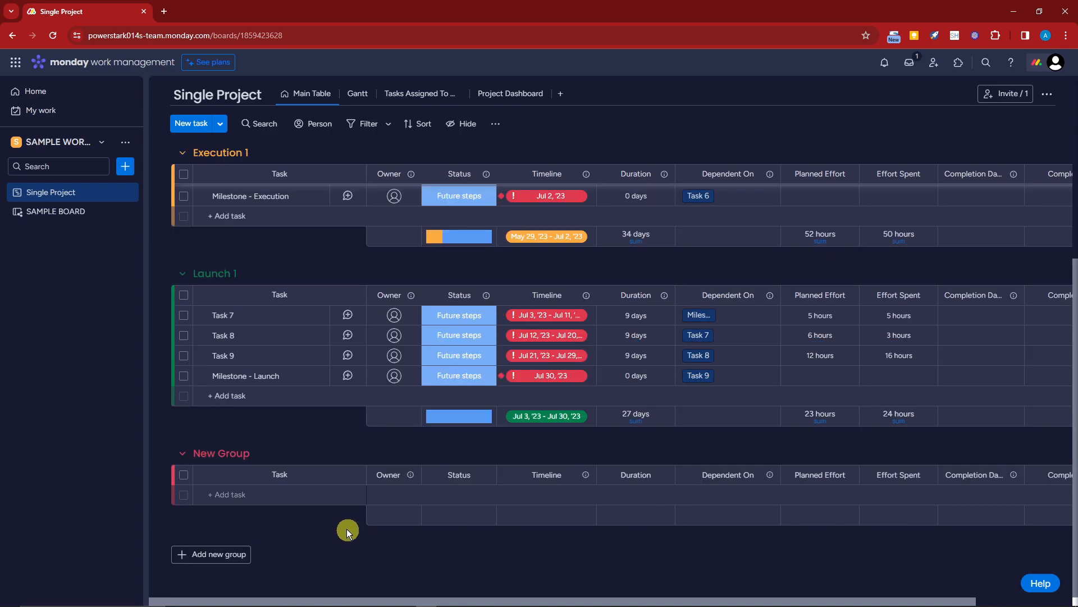
{"action": "left_click", "coordinate": [231, 456]}
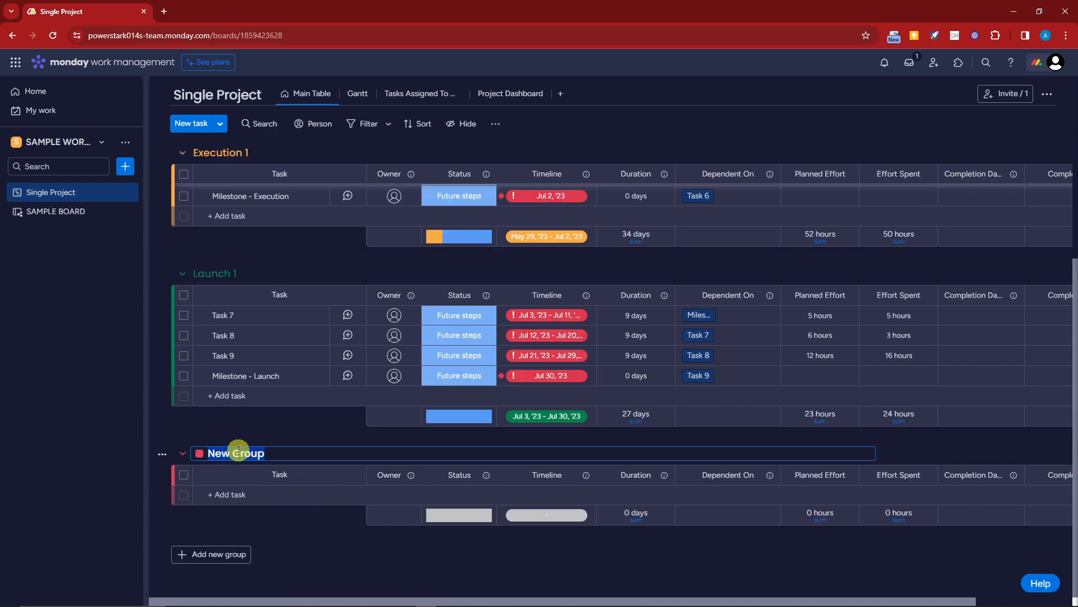
{"action": "type", "text": "SAMPLE GROUP 1"}
{"action": "left_click", "coordinate": [287, 518]}
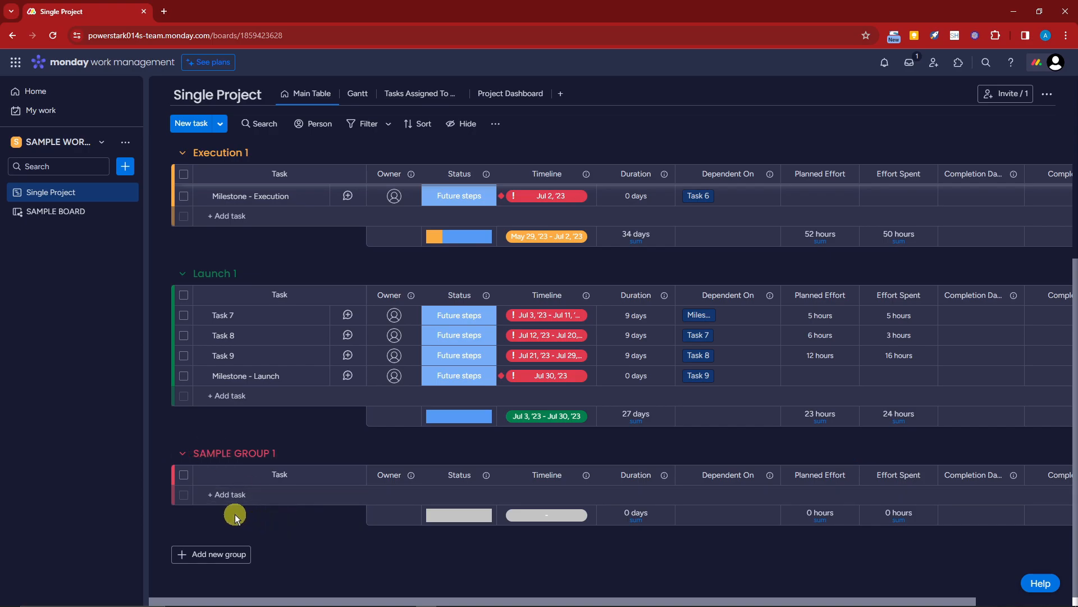
- Add the task SAMPLE TASK 1 to SAMPLE GROUP 1 and assign the account member as its owner
{"action": "left_click", "coordinate": [209, 495]}
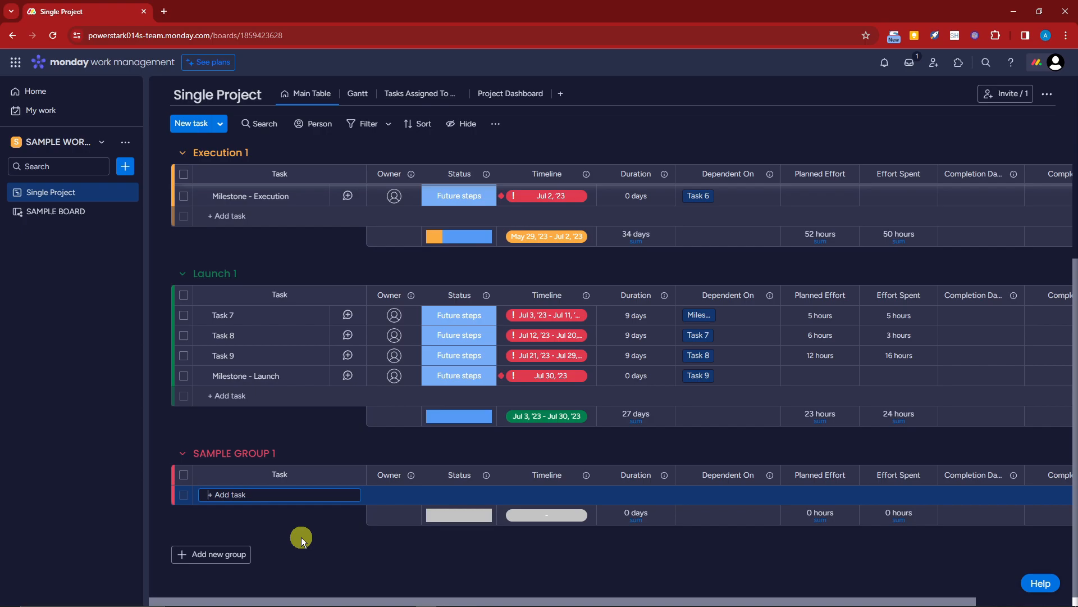
{"action": "type", "text": "SAMPLE TASK 1"}
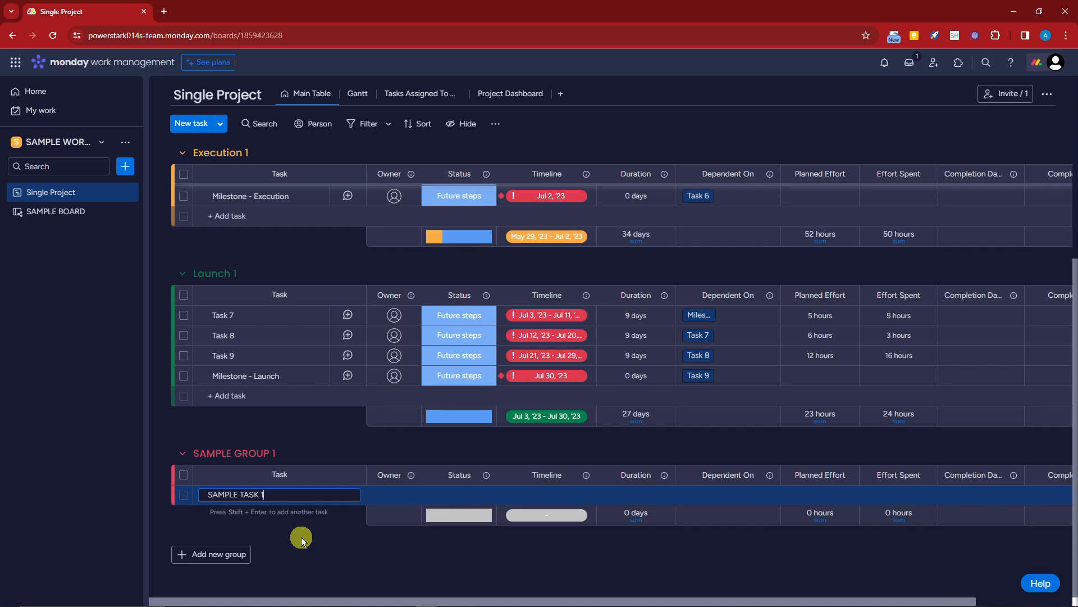
{"action": "key", "text": "Return"}
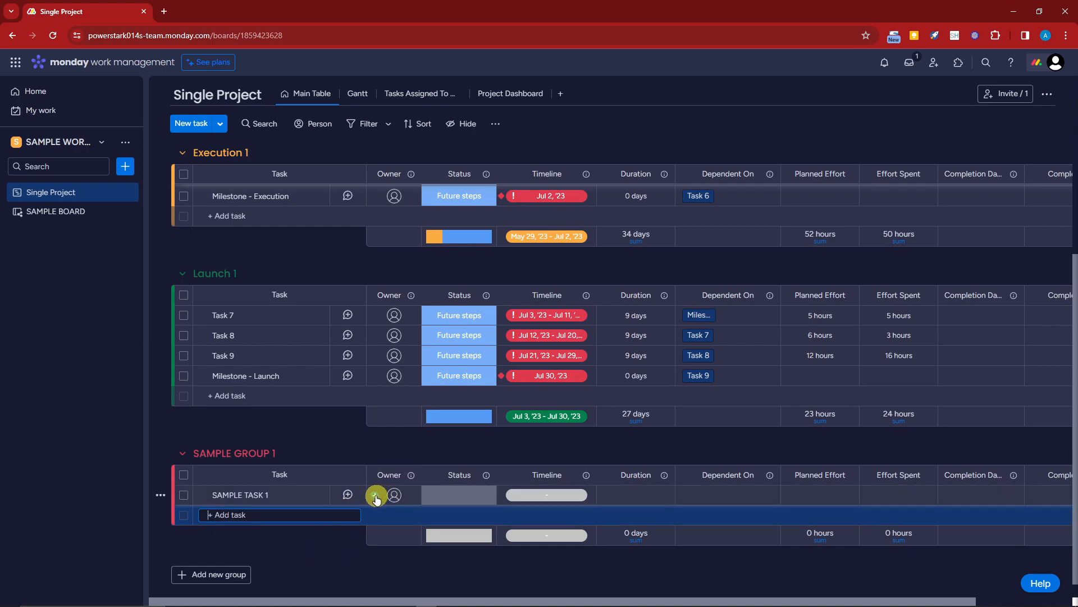
{"action": "left_click", "coordinate": [376, 498]}
{"action": "left_click", "coordinate": [347, 413]}
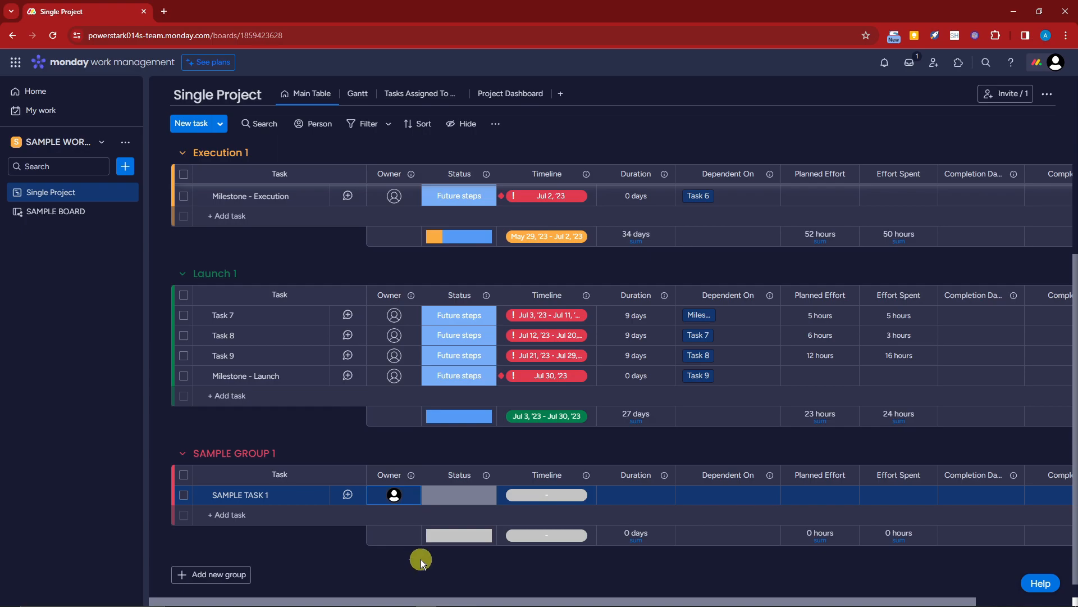
- Set SAMPLE TASK 1's status to Working on it and its timeline to April 19 through May 9, 2024
{"action": "left_click", "coordinate": [458, 494]}
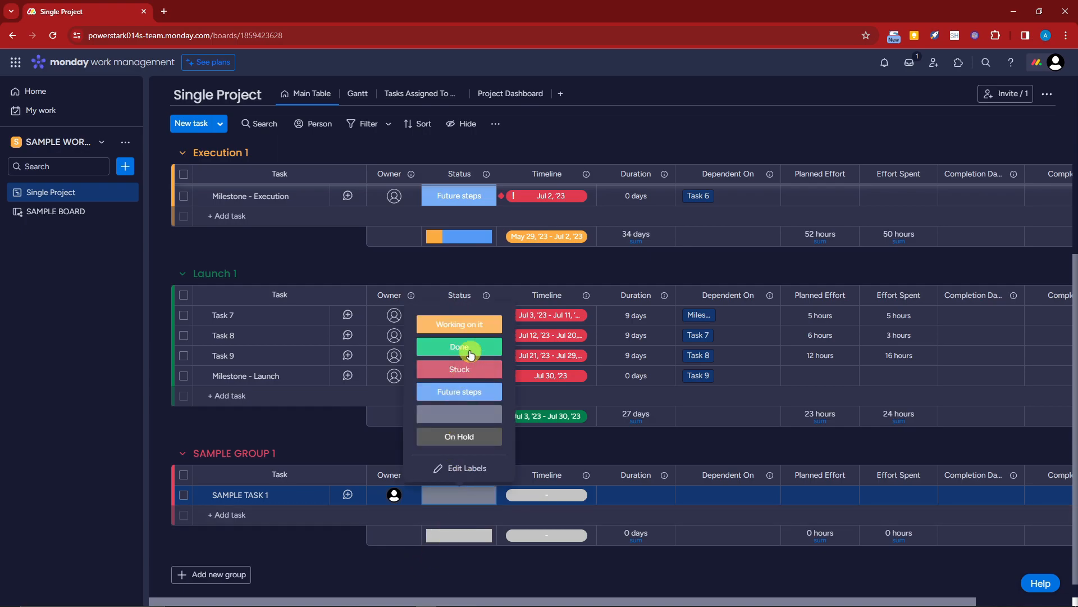
{"action": "left_click", "coordinate": [471, 324]}
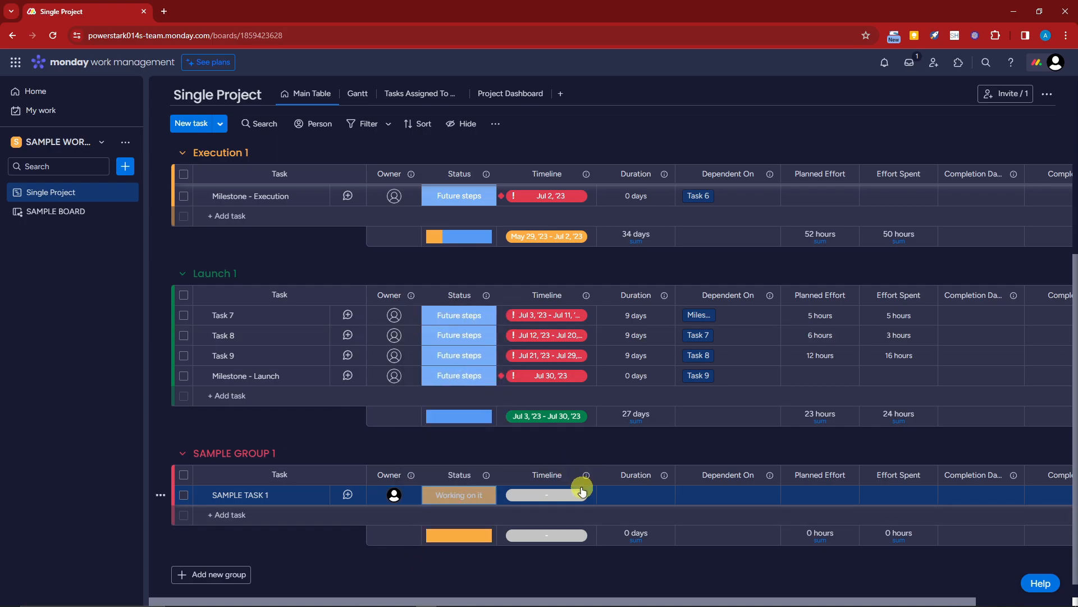
{"action": "left_click", "coordinate": [546, 496]}
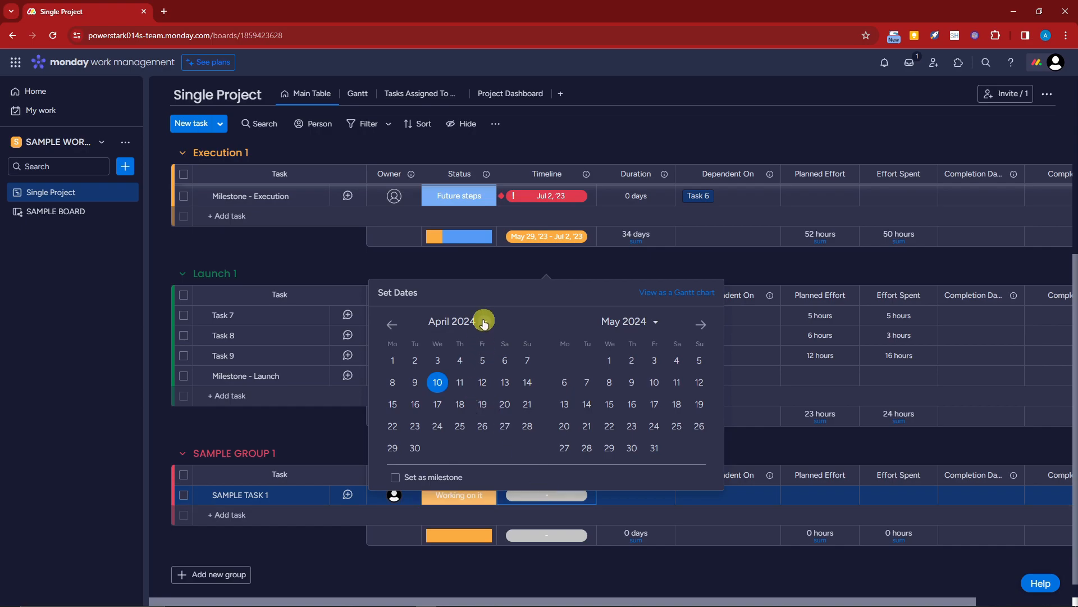
{"action": "left_click", "coordinate": [482, 404]}
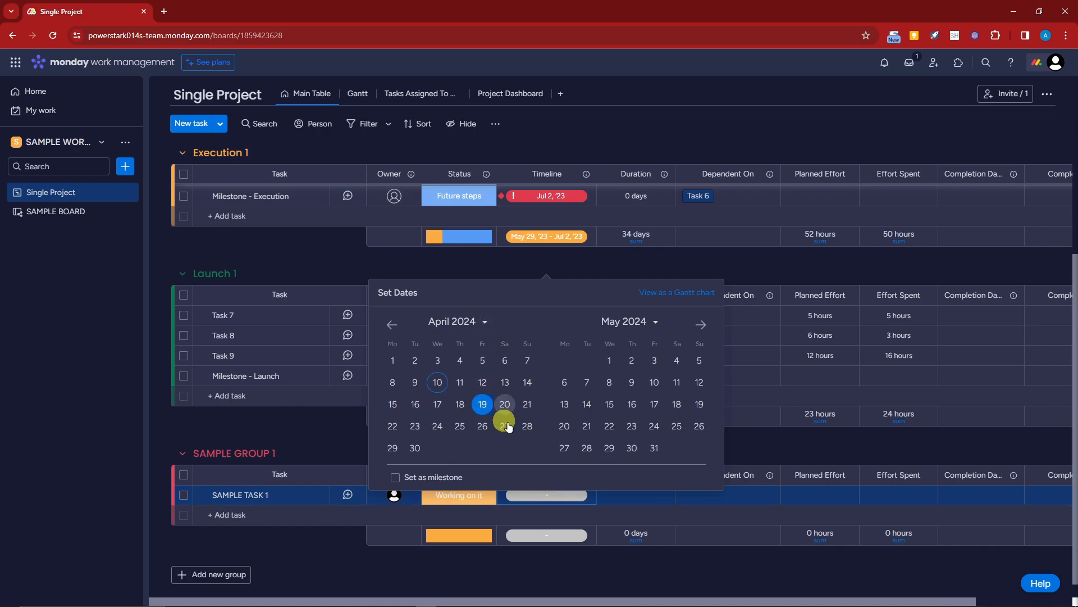
{"action": "left_click", "coordinate": [631, 382]}
{"action": "left_click", "coordinate": [681, 565]}
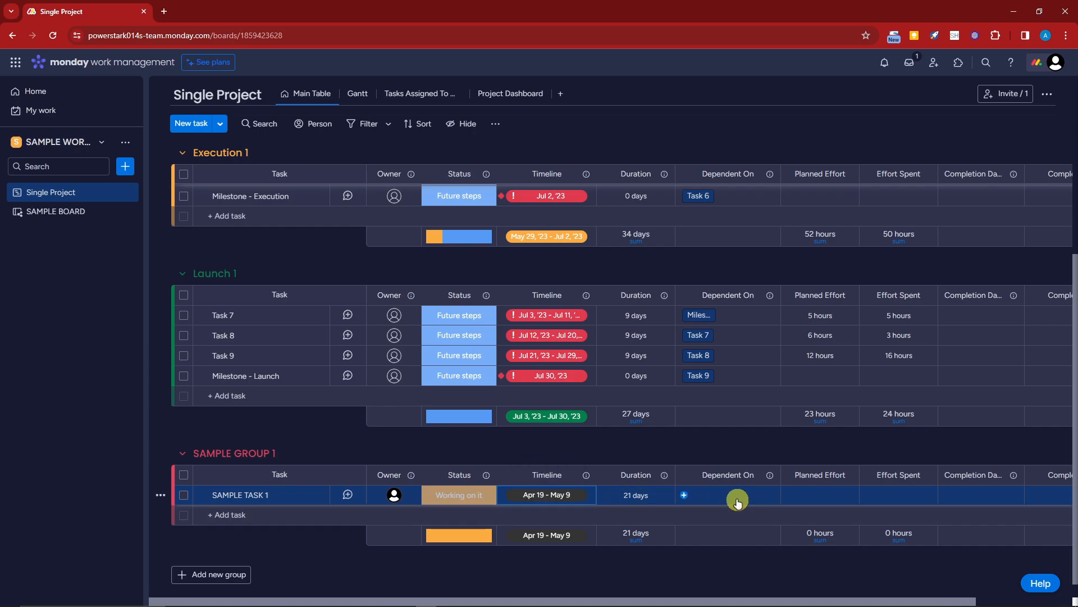
- Make SAMPLE TASK 1 dependent on Milestone- Planning and Task 1 from the Planning 1 group
{"action": "left_click", "coordinate": [683, 494]}
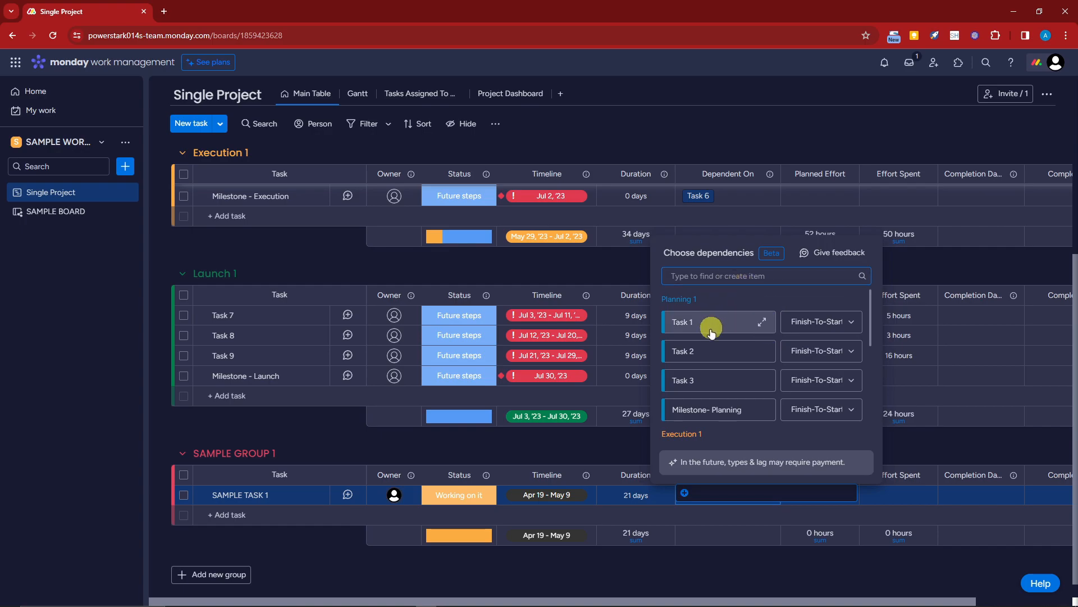
{"action": "left_click", "coordinate": [731, 416]}
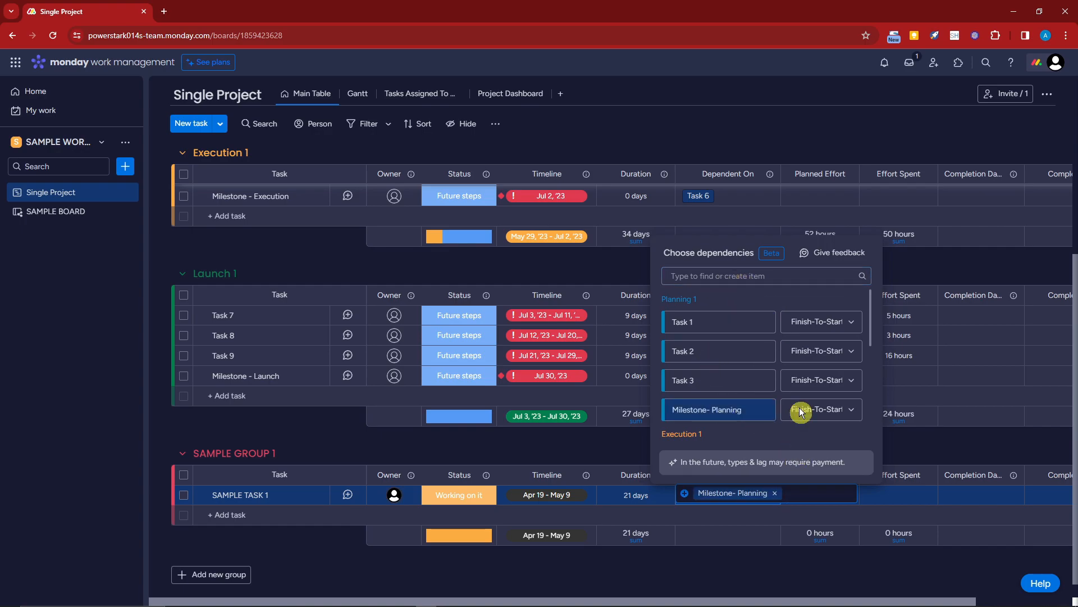
{"action": "left_click", "coordinate": [731, 322]}
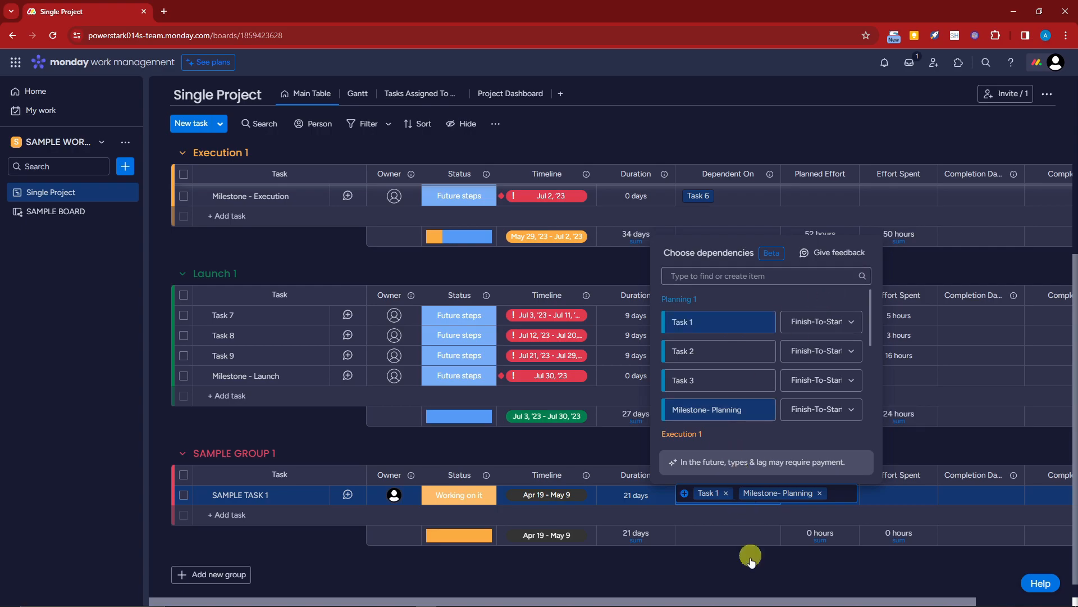
{"action": "left_click", "coordinate": [753, 575]}
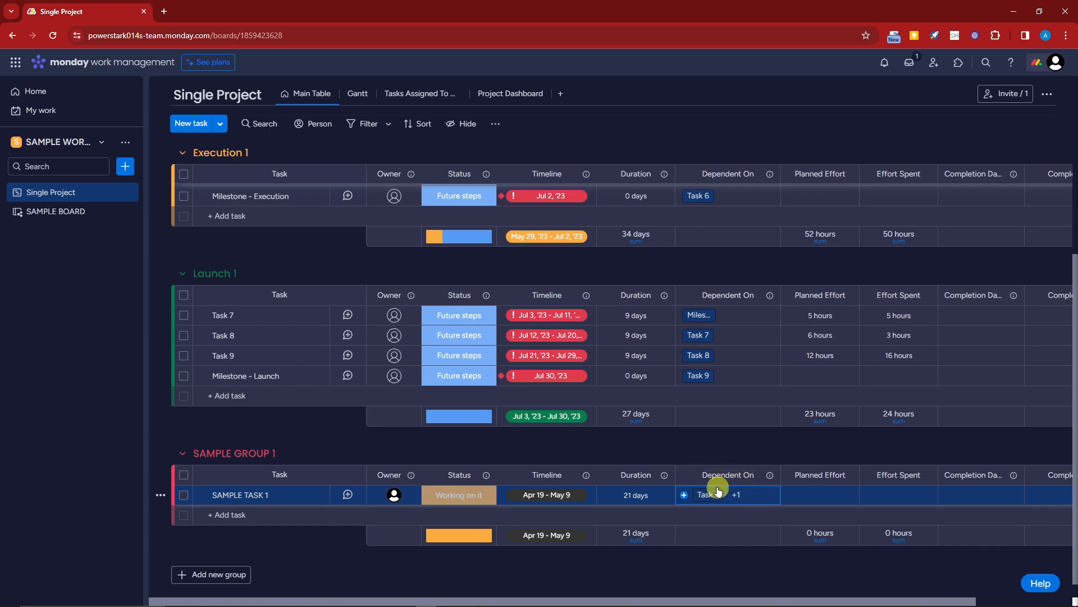
- Set SAMPLE TASK 1's Planned Effort to 0 hours and rename the Planned Effort column as COMPLETION
{"action": "left_click", "coordinate": [826, 475]}
{"action": "left_click", "coordinate": [842, 492]}
{"action": "left_click", "coordinate": [855, 478]}
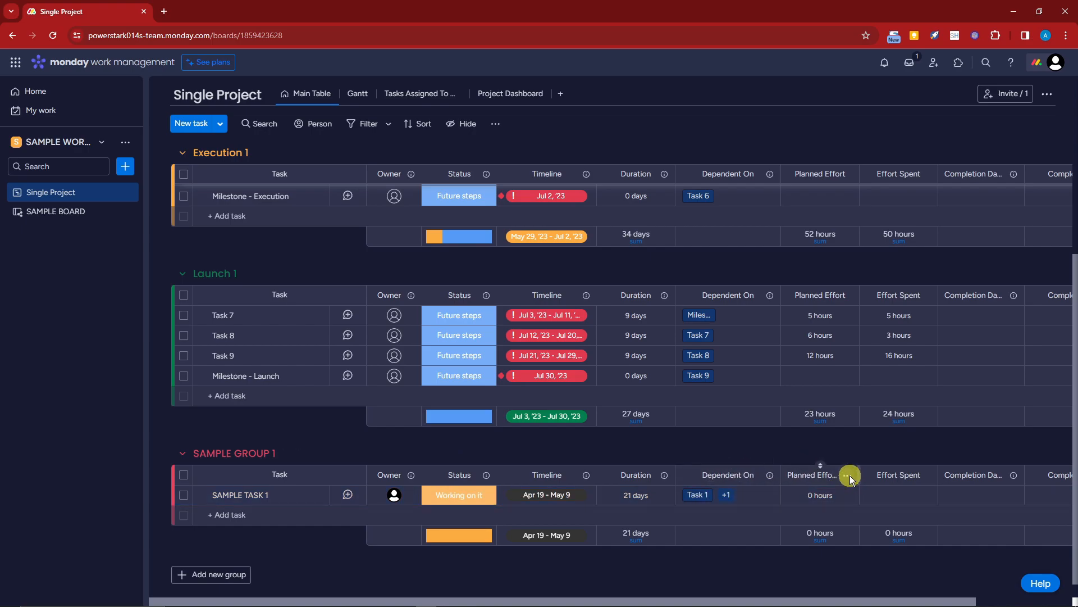
{"action": "left_click", "coordinate": [854, 478]}
{"action": "scroll", "coordinate": [832, 508], "scroll_direction": "down", "scroll_amount": 2}
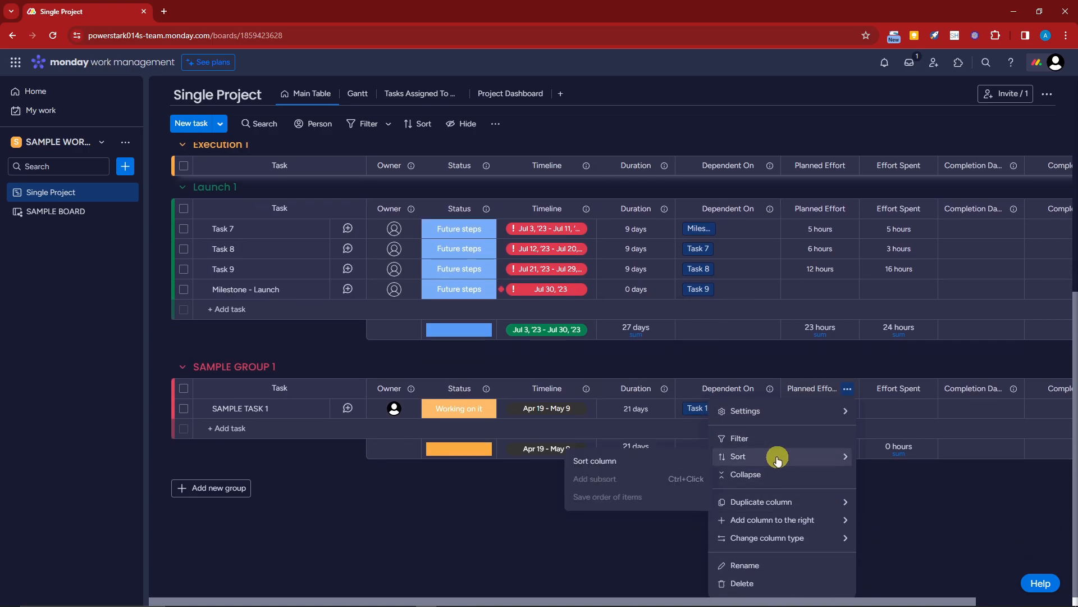
{"action": "mouse_move", "coordinate": [783, 509]}
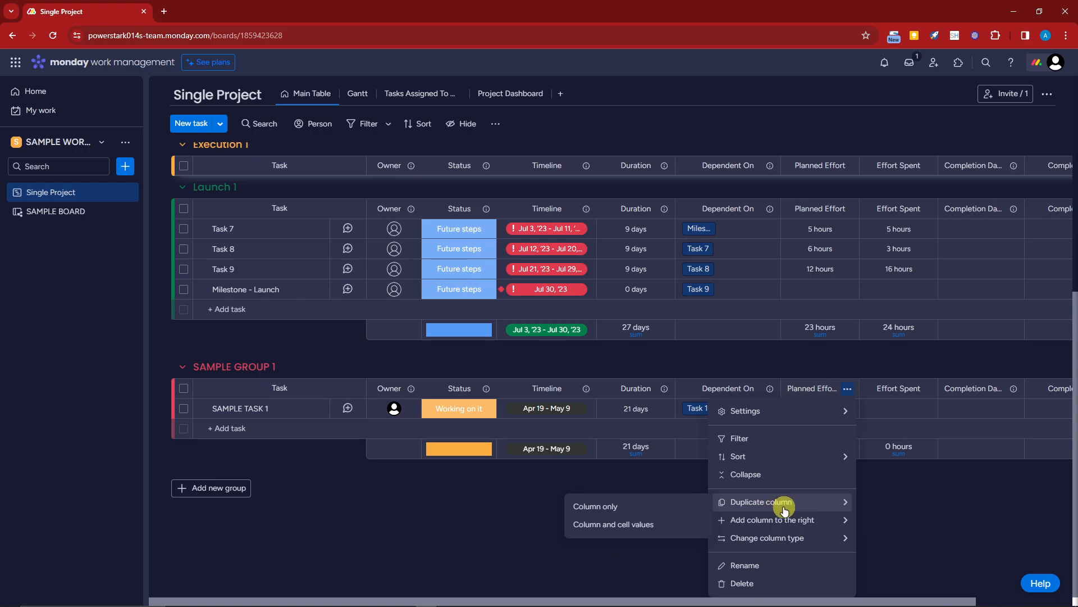
{"action": "left_click", "coordinate": [777, 566]}
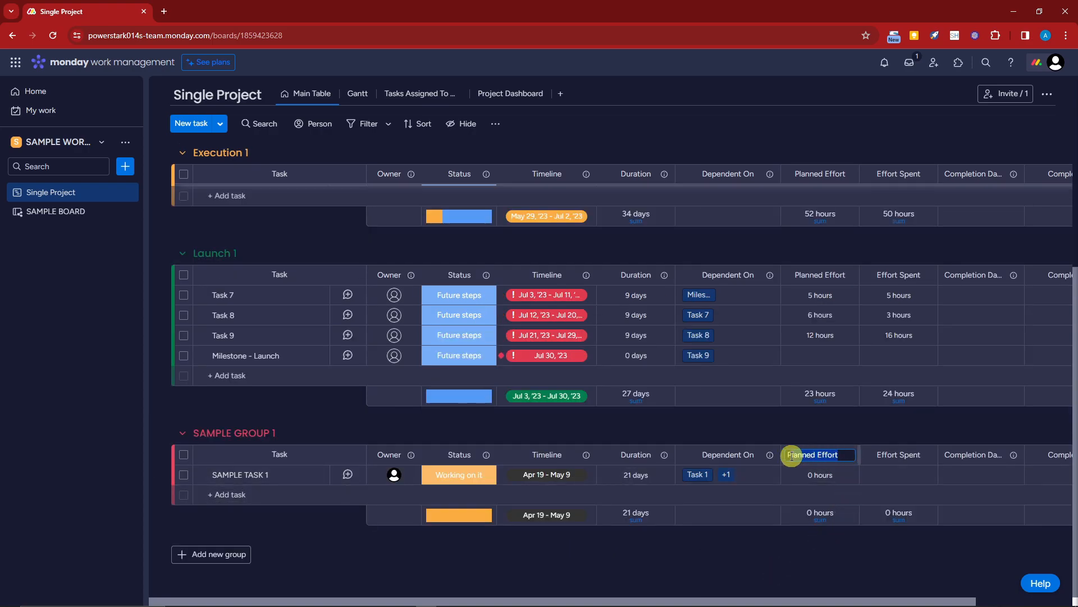
{"action": "key", "text": "ctrl+a"}
{"action": "type", "text": "C"}
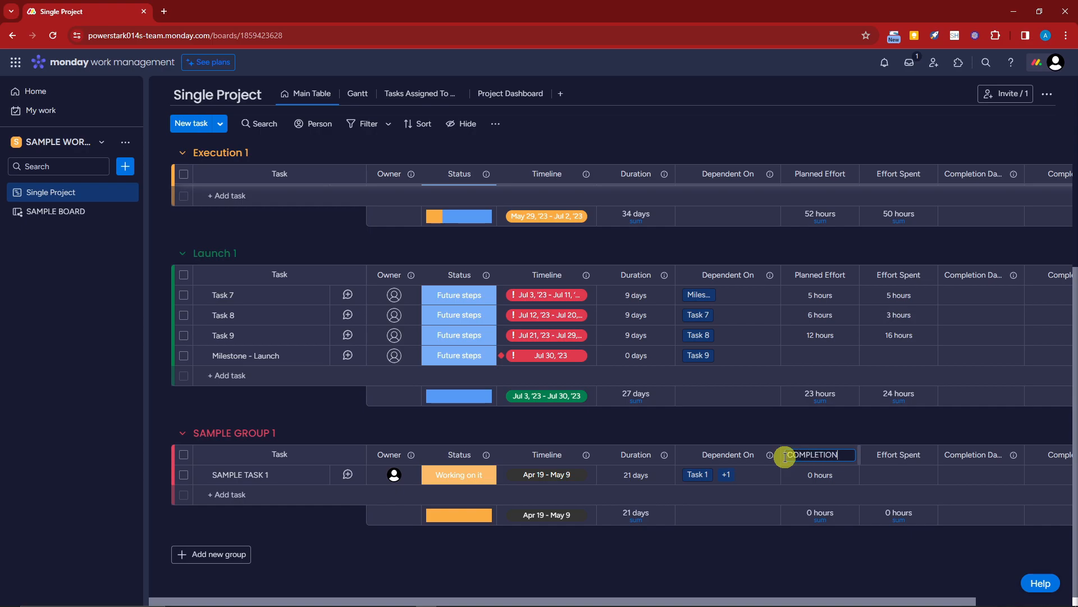
{"action": "type", "text": "OMPLETION"}
{"action": "left_click", "coordinate": [898, 556]}
- Set SAMPLE TASK 1's Effort Spent to 0 hours and its completion date to Apr 26
{"action": "left_click", "coordinate": [902, 454]}
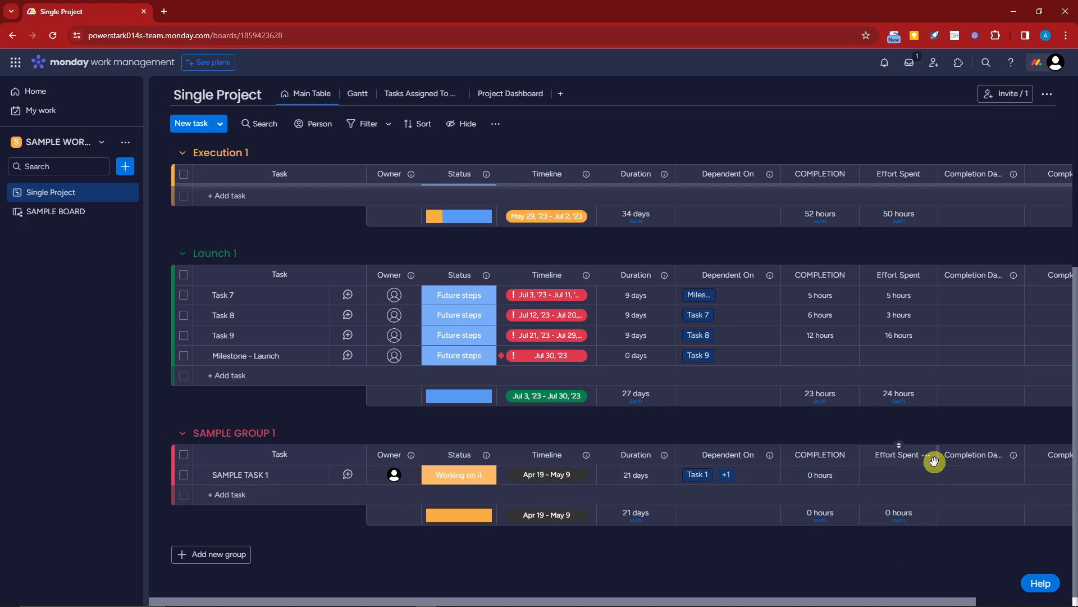
{"action": "left_click", "coordinate": [908, 474]}
{"action": "type", "text": "0"}
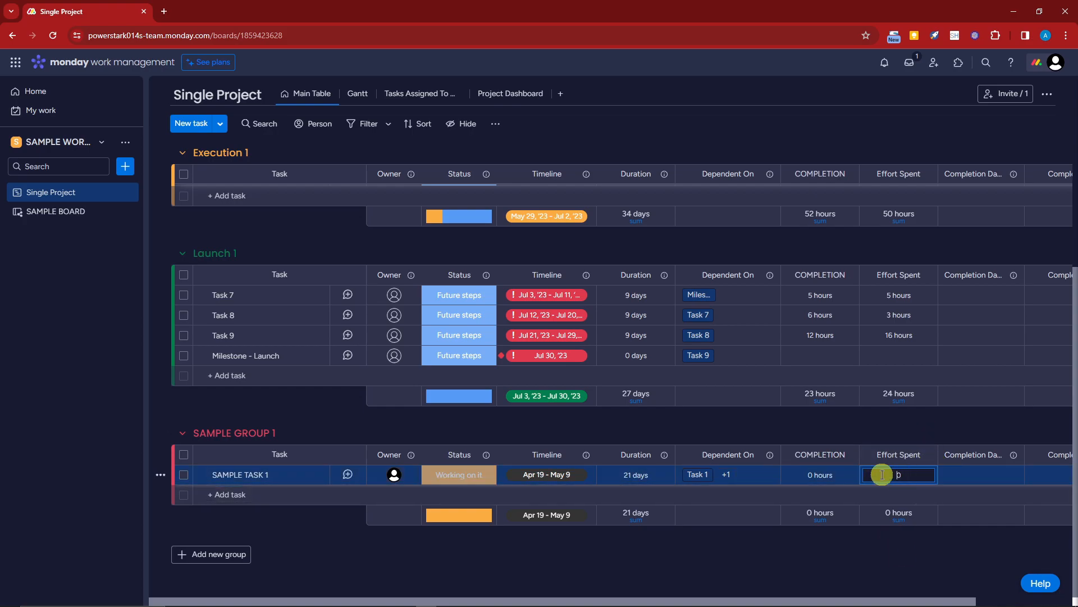
{"action": "left_click", "coordinate": [902, 531]}
{"action": "scroll", "coordinate": [900, 584], "scroll_direction": "right", "scroll_amount": 2}
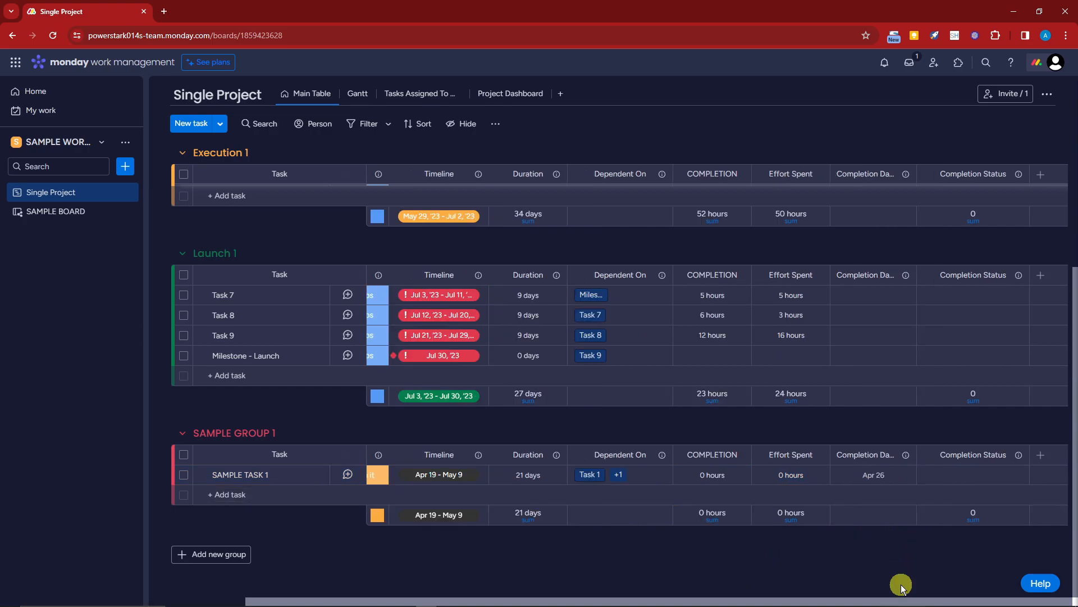
- Examine the Completion Status formula from SAMPLE TASK 1's row and close the formula editor
{"action": "left_click", "coordinate": [967, 479]}
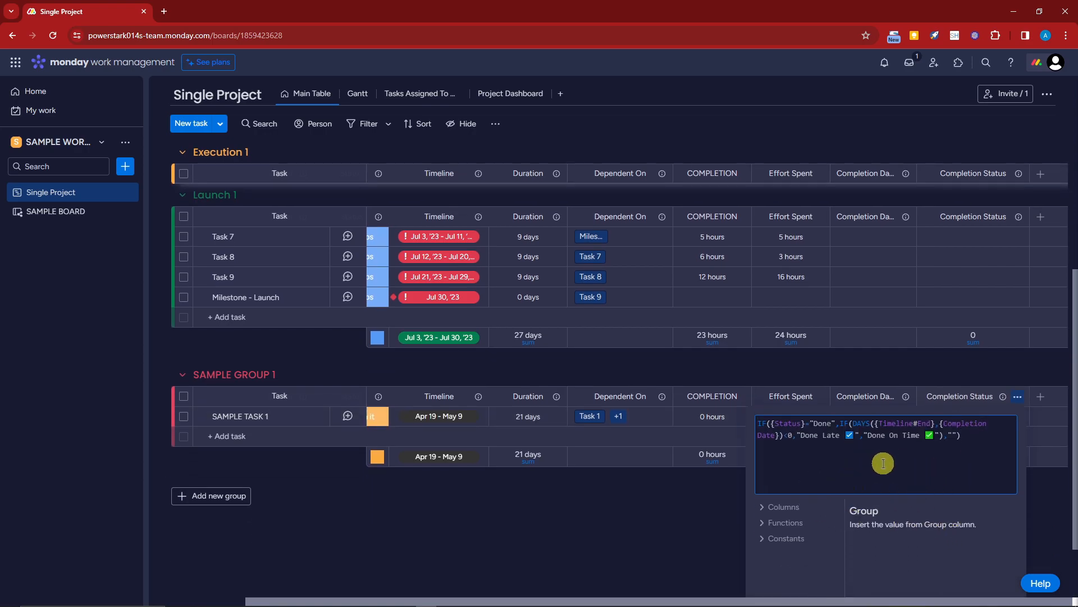
{"action": "left_click", "coordinate": [657, 503]}
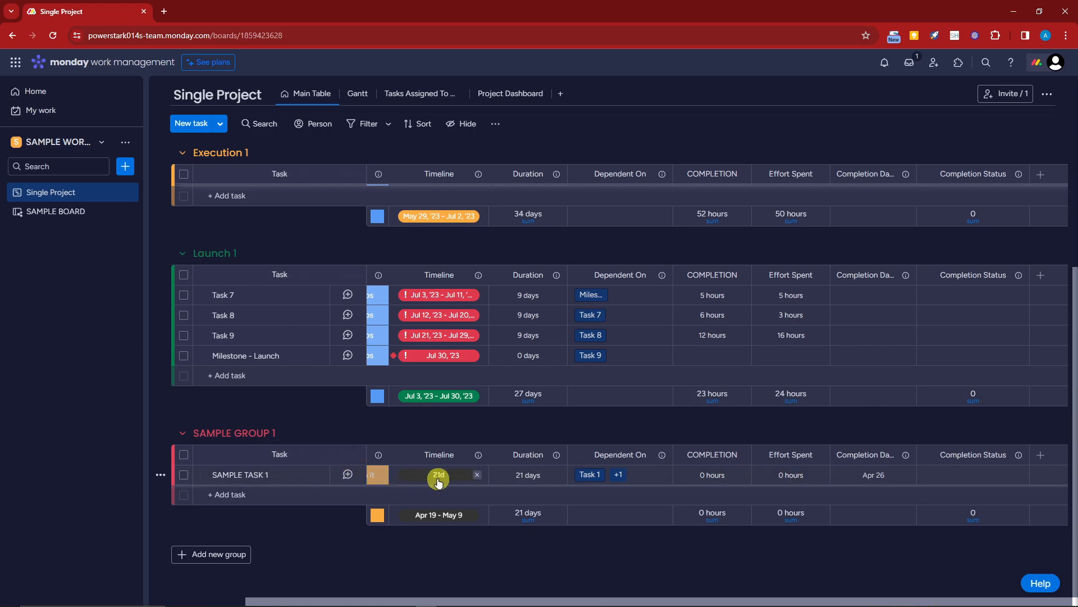
{"action": "mouse_move", "coordinate": [454, 482]}
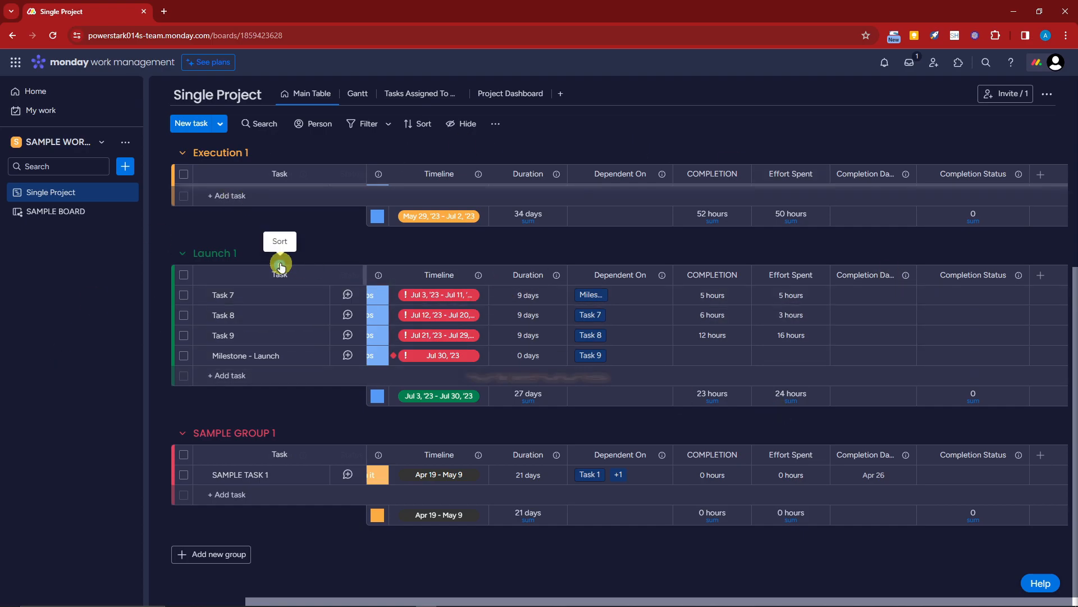
- Review the Single Project board's schedule in the Gantt view and its progress widgets in the Project Dashboard
{"action": "scroll", "coordinate": [191, 275], "scroll_direction": "up", "scroll_amount": 5}
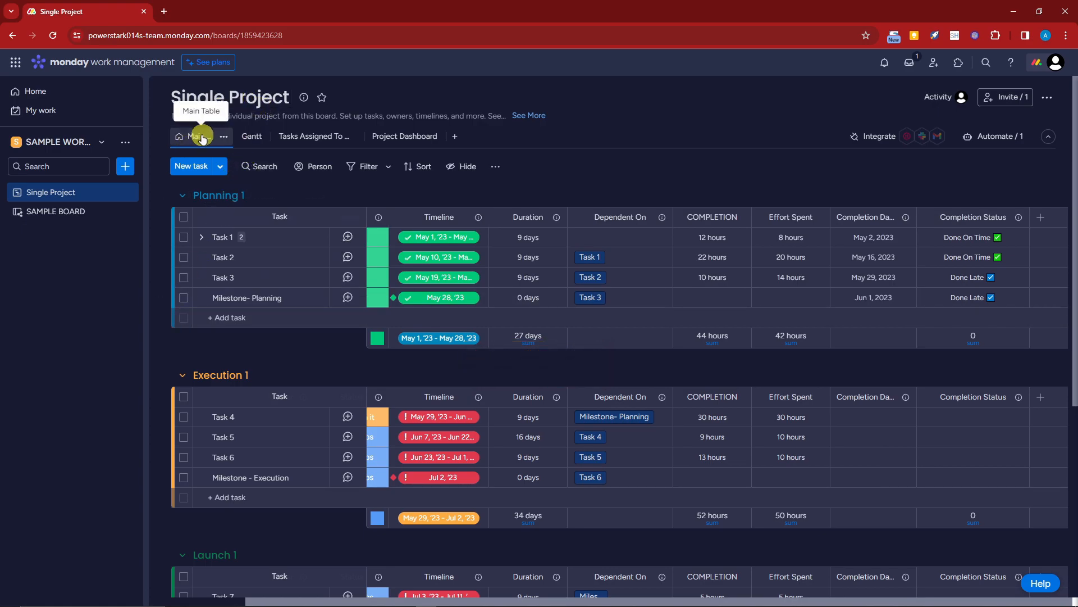
{"action": "left_click", "coordinate": [257, 137]}
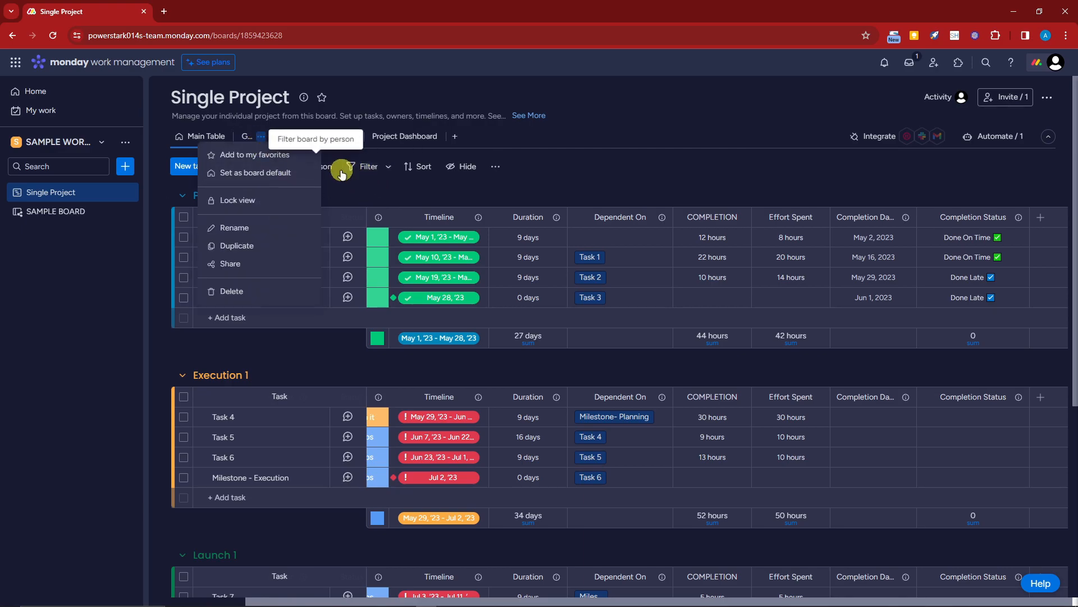
{"action": "left_click", "coordinate": [396, 187]}
{"action": "left_click", "coordinate": [247, 137]}
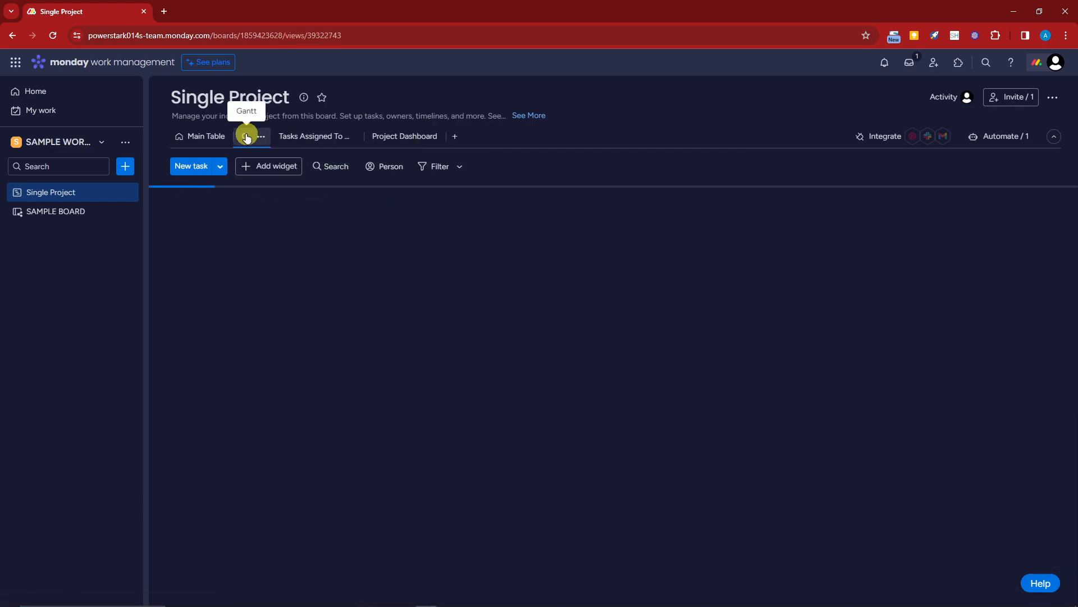
{"action": "scroll", "coordinate": [628, 340], "scroll_direction": "down", "scroll_amount": 1}
{"action": "scroll", "coordinate": [522, 453], "scroll_direction": "up", "scroll_amount": 1}
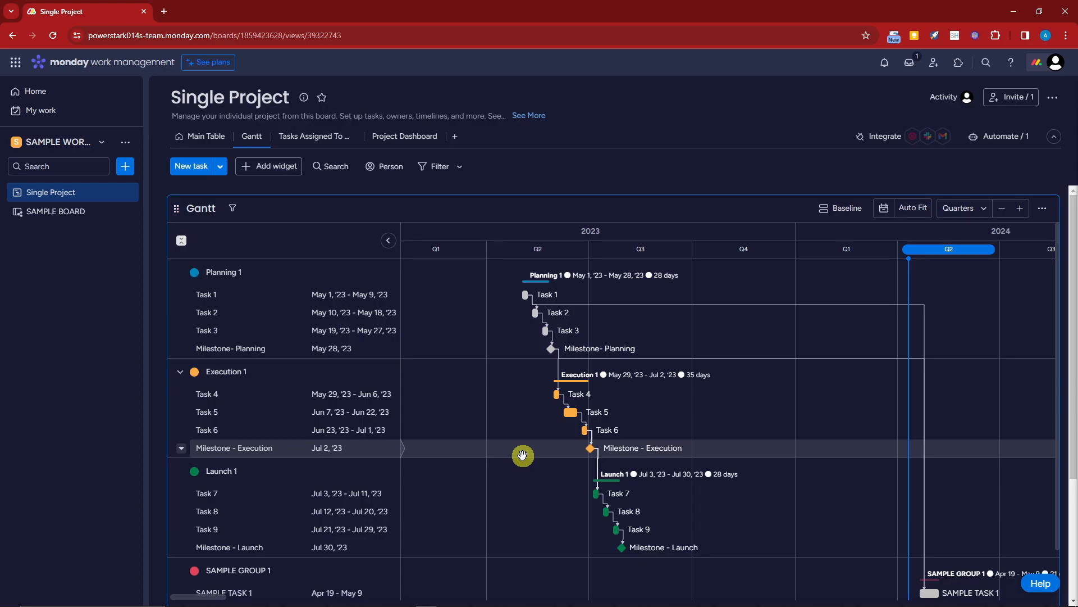
{"action": "left_click", "coordinate": [407, 137]}
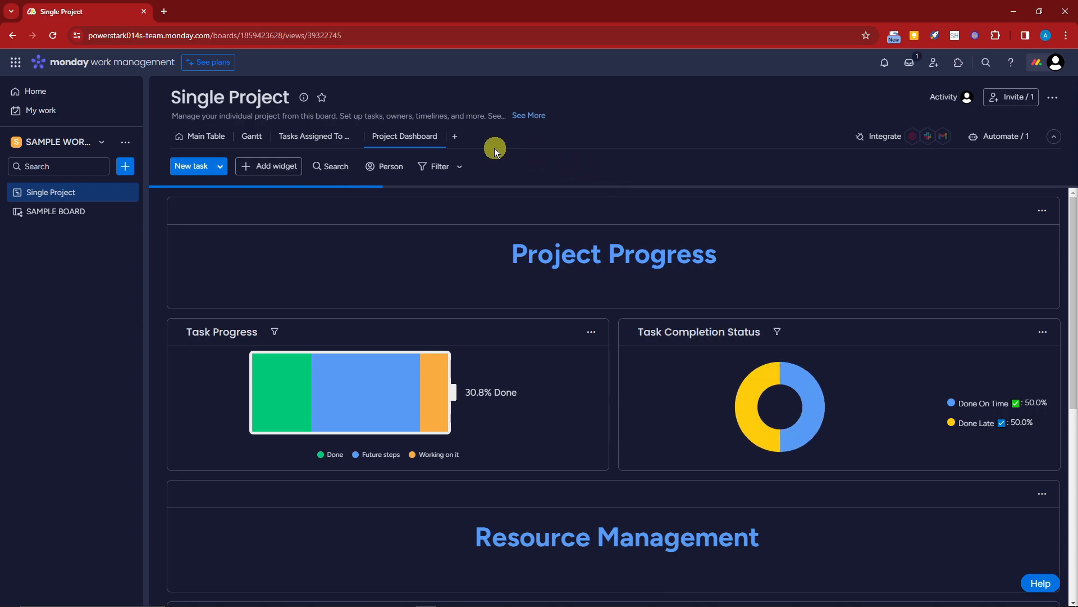
- Add a Chart view to the Single Project board and keep its default name
{"action": "left_click", "coordinate": [455, 138]}
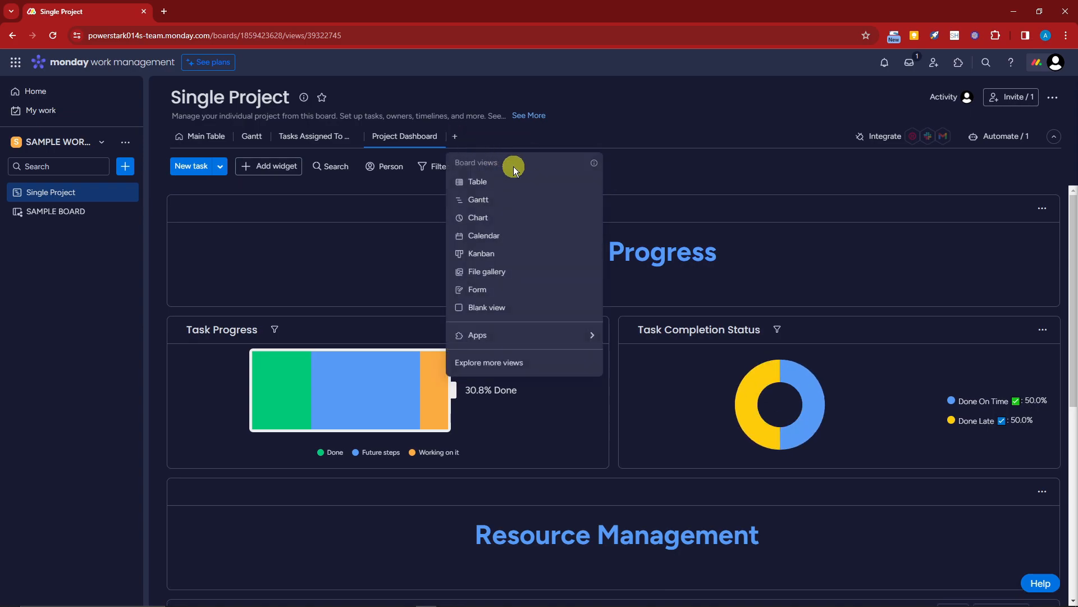
{"action": "left_click", "coordinate": [517, 214]}
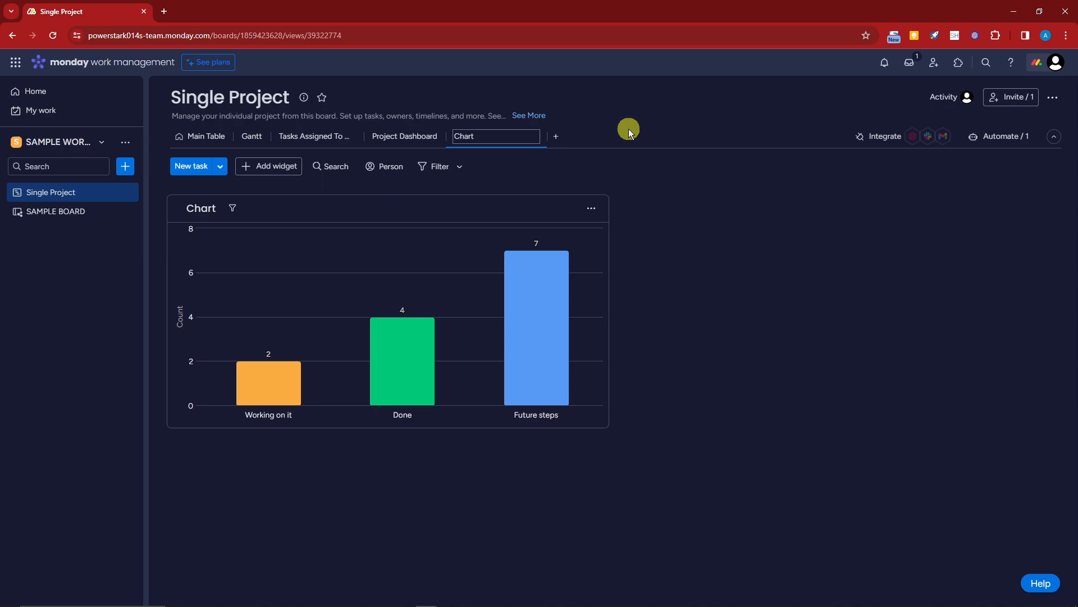
{"action": "left_click", "coordinate": [652, 159]}
- Add a Form view to the Single Project board and start creating its first form
{"action": "left_click", "coordinate": [492, 136]}
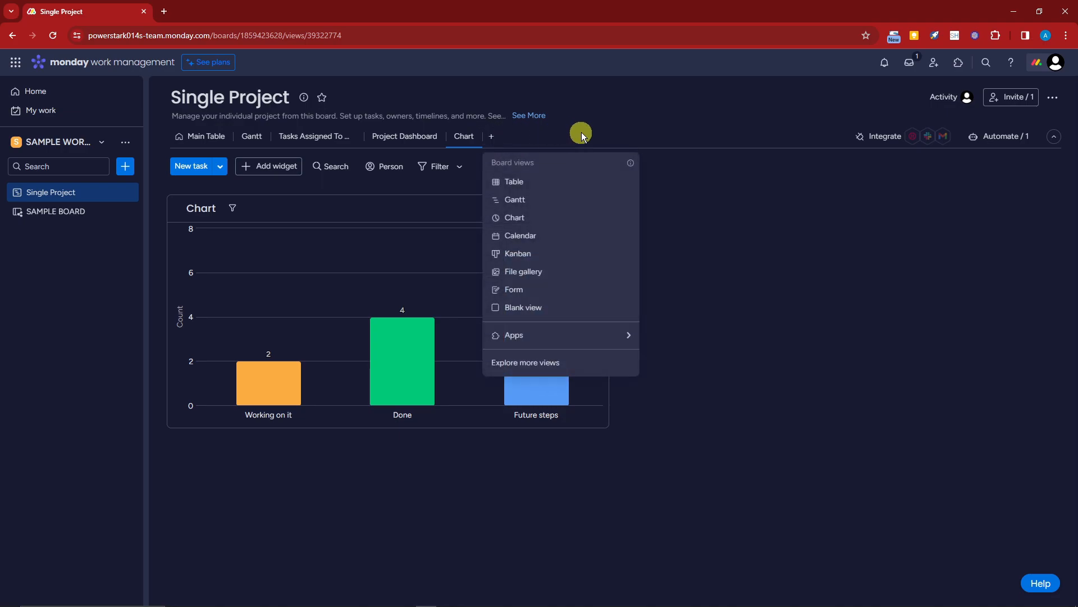
{"action": "left_click", "coordinate": [528, 290]}
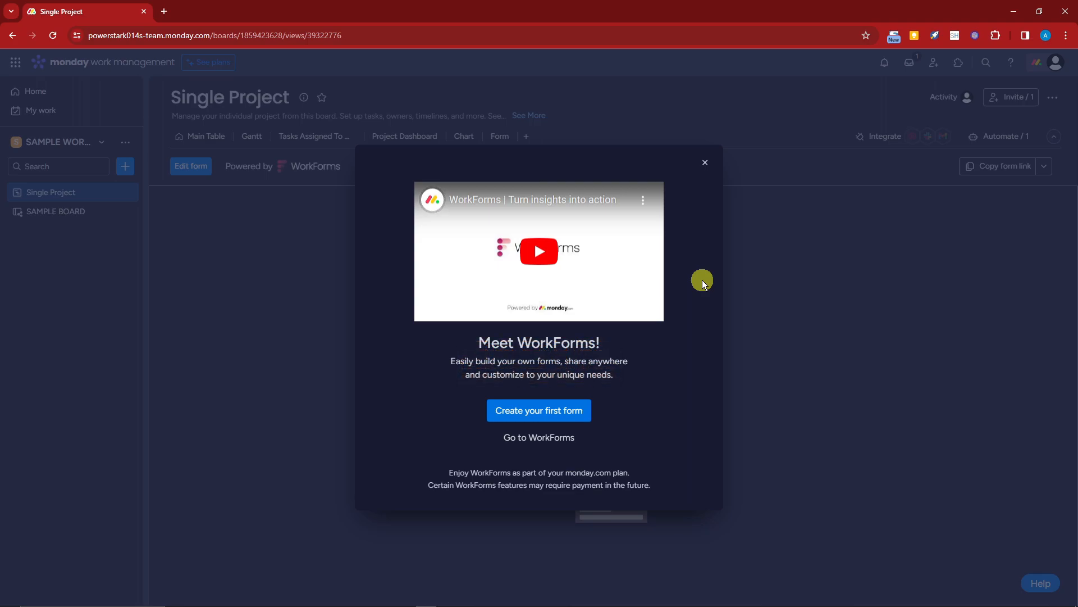
{"action": "left_click", "coordinate": [559, 410]}
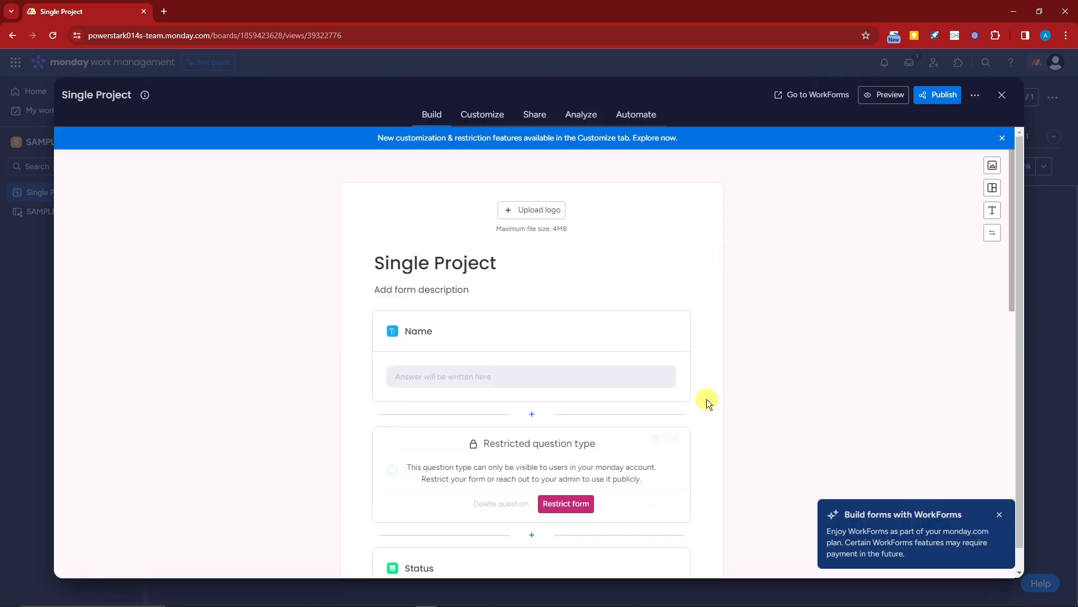
- Rename the form's Name question as SAMPLE FORM and make it a required question
{"action": "scroll", "coordinate": [506, 346], "scroll_direction": "up", "scroll_amount": 1}
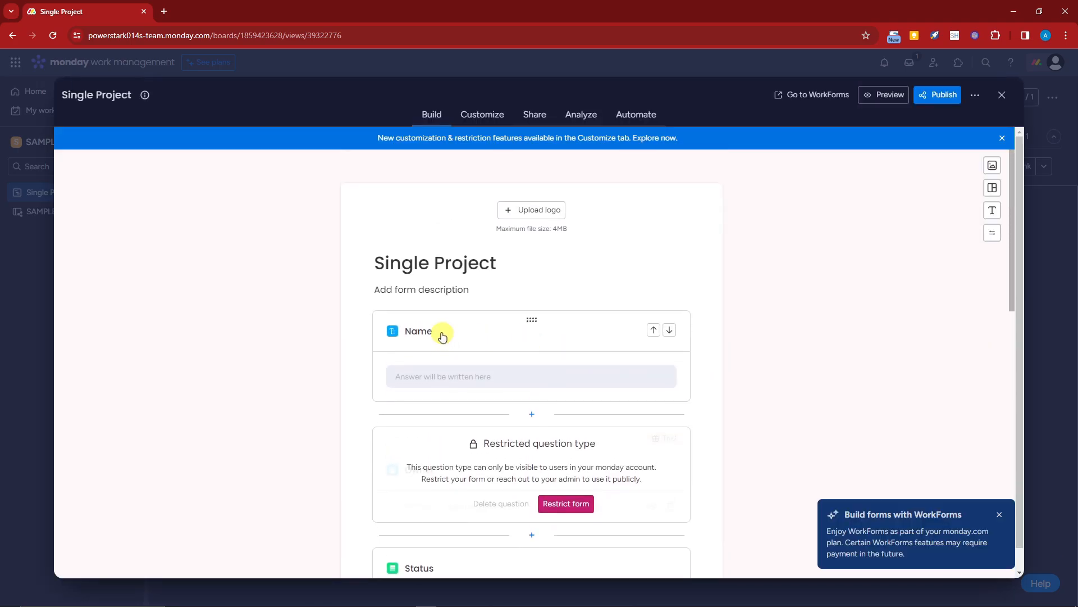
{"action": "left_click", "coordinate": [442, 336]}
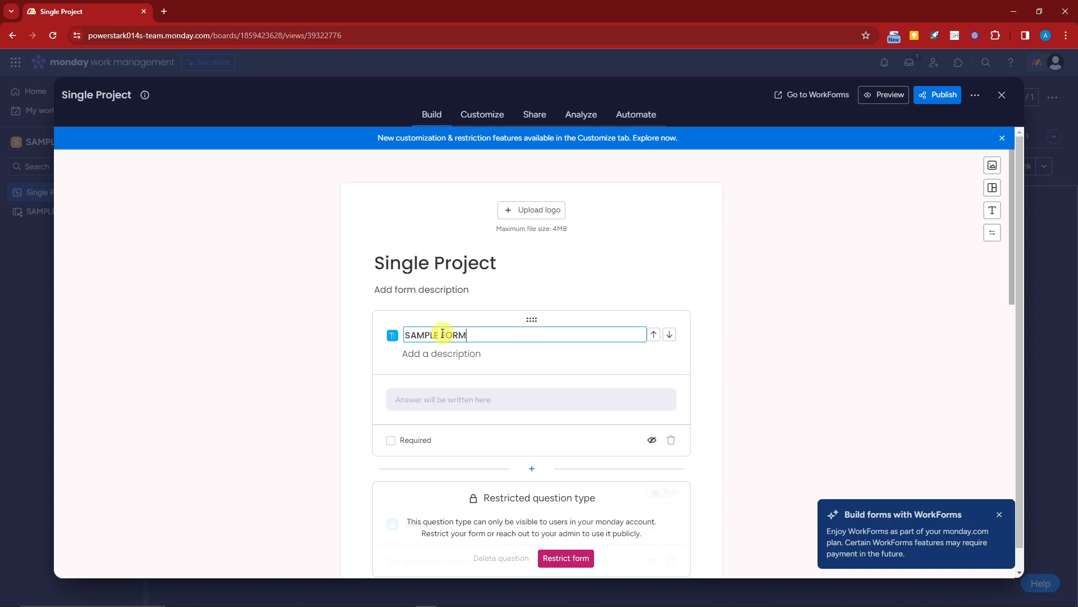
{"action": "left_click", "coordinate": [452, 393]}
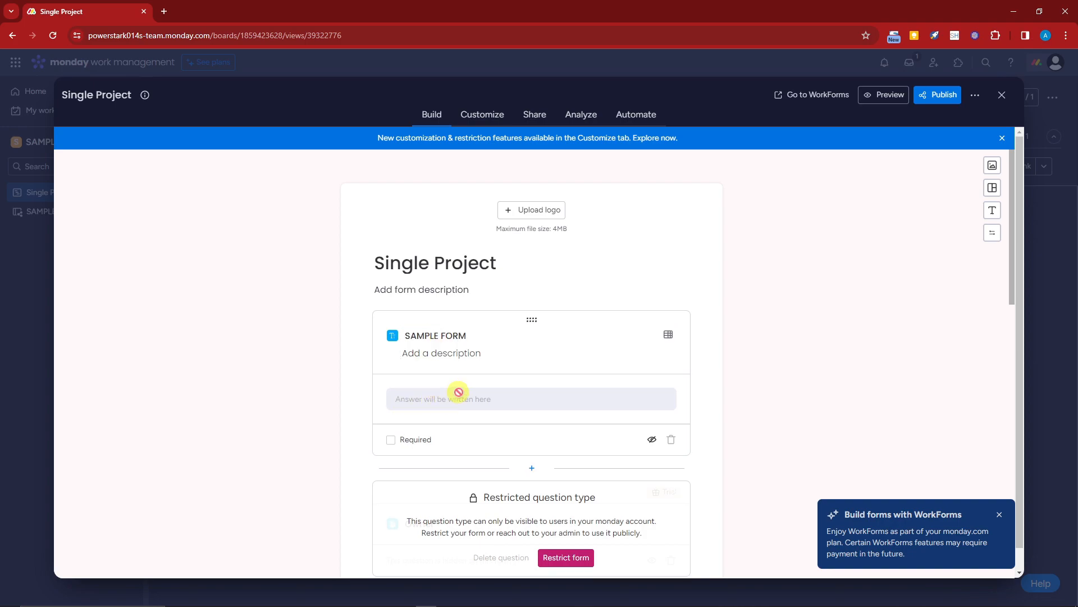
{"action": "left_click", "coordinate": [391, 441]}
{"action": "scroll", "coordinate": [530, 418], "scroll_direction": "down", "scroll_amount": 1}
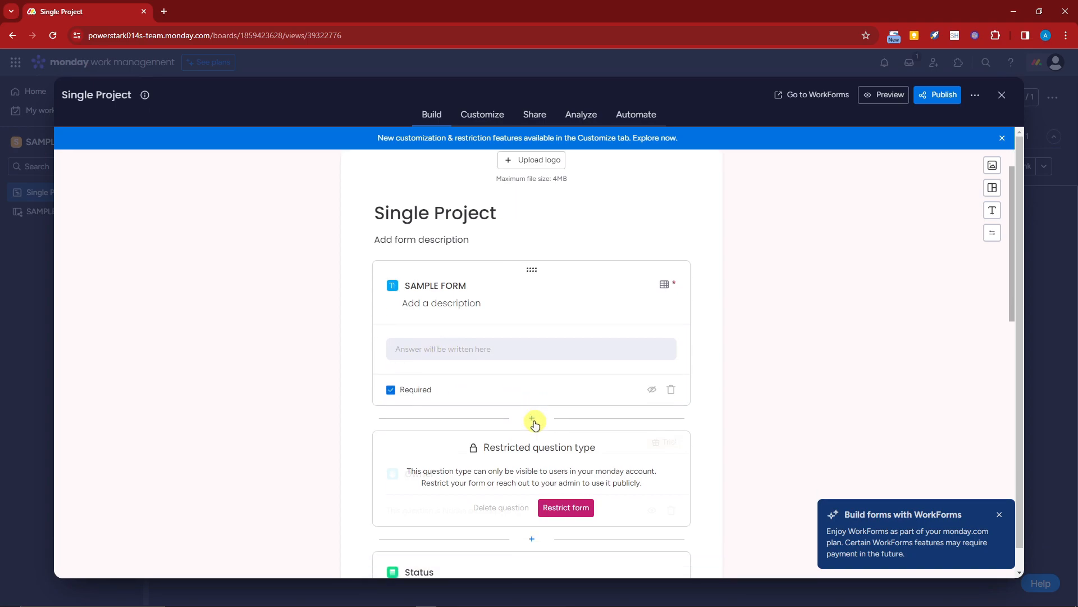
{"action": "scroll", "coordinate": [490, 332], "scroll_direction": "down", "scroll_amount": 1}
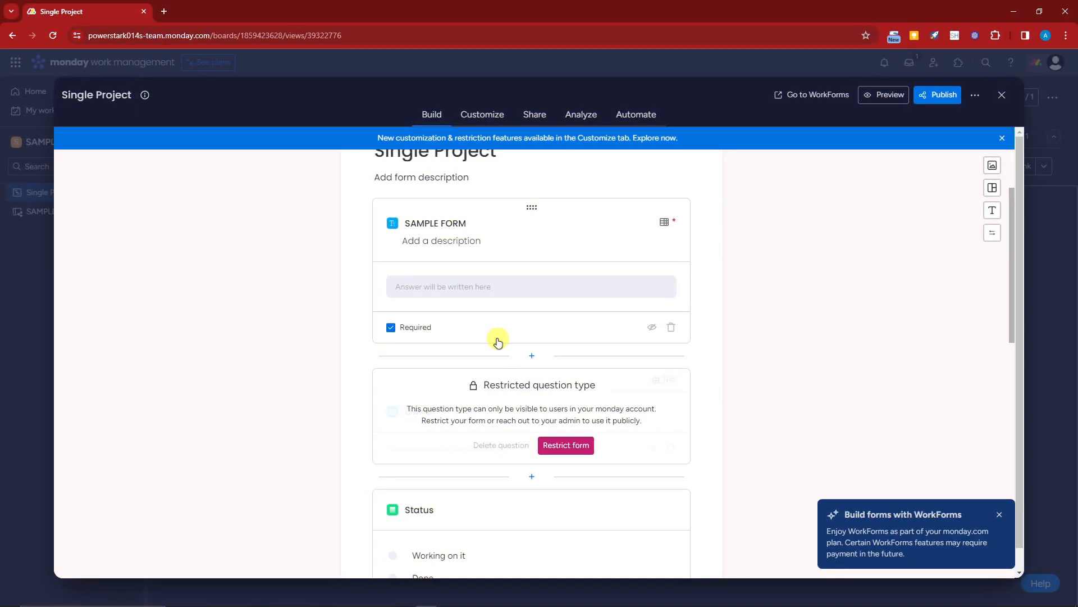
- Look through all the form's questions, including Status, Timeline, Duration and COMPLETION
{"action": "scroll", "coordinate": [497, 339], "scroll_direction": "down", "scroll_amount": 6}
{"action": "scroll", "coordinate": [498, 339], "scroll_direction": "up", "scroll_amount": 4}
{"action": "scroll", "coordinate": [492, 336], "scroll_direction": "up", "scroll_amount": 2}
{"action": "scroll", "coordinate": [489, 337], "scroll_direction": "down", "scroll_amount": 4}
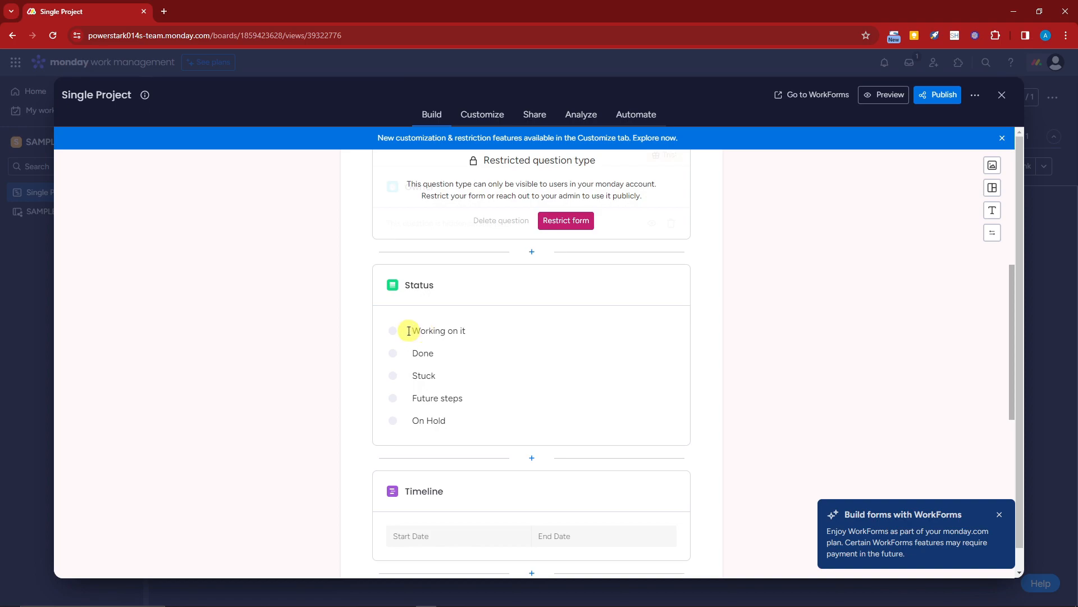
{"action": "scroll", "coordinate": [430, 332], "scroll_direction": "down", "scroll_amount": 3}
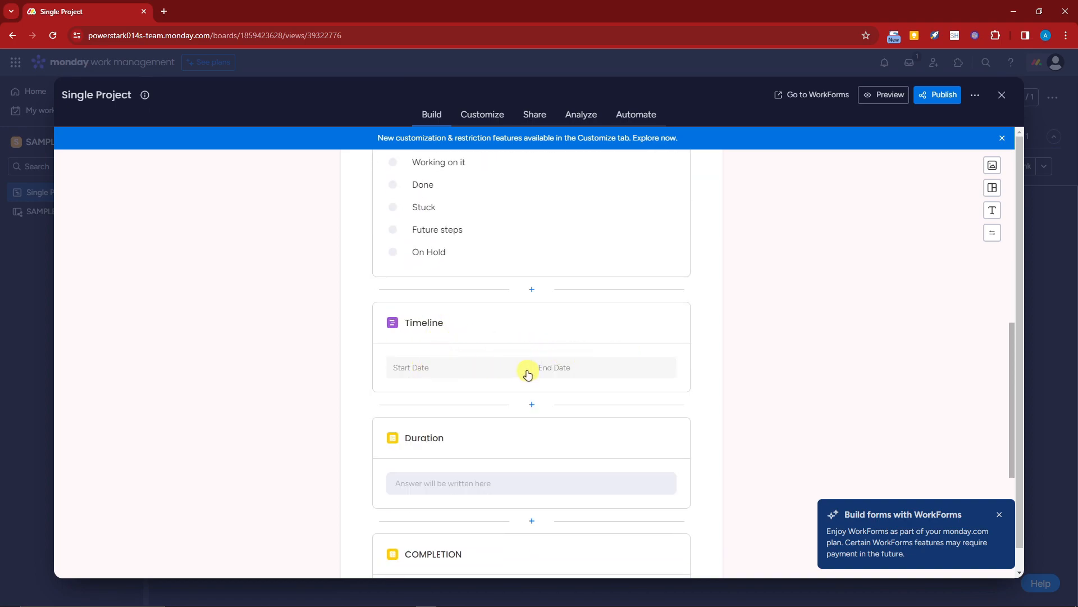
{"action": "scroll", "coordinate": [528, 373], "scroll_direction": "down", "scroll_amount": 4}
{"action": "scroll", "coordinate": [526, 371], "scroll_direction": "down", "scroll_amount": 2}
{"action": "scroll", "coordinate": [514, 370], "scroll_direction": "up", "scroll_amount": 10}
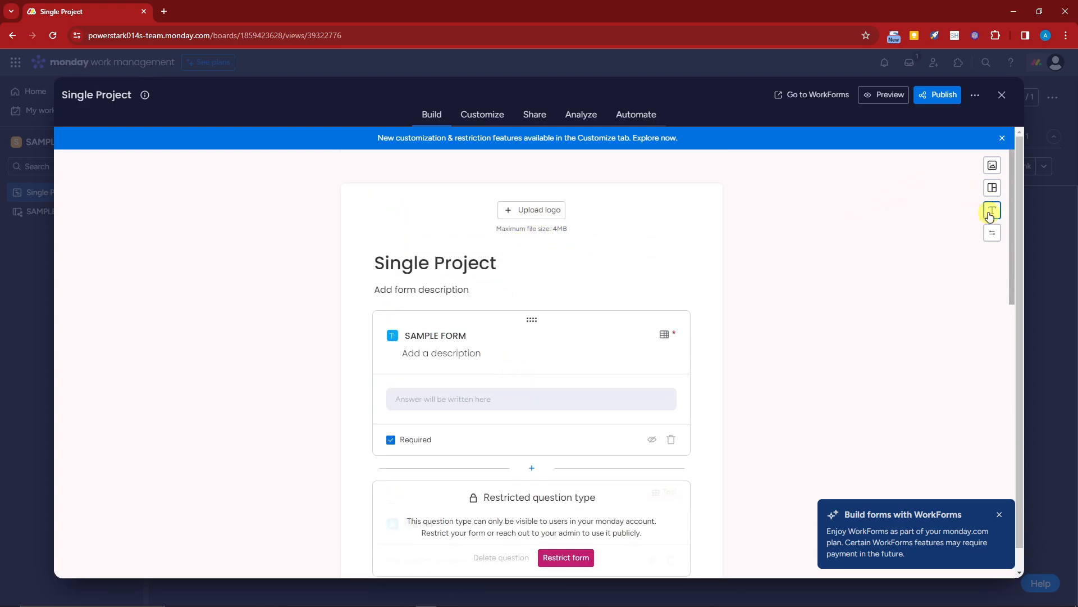
- Try the right-to-left layout on the form and return it to left-to-right
{"action": "left_click", "coordinate": [990, 235]}
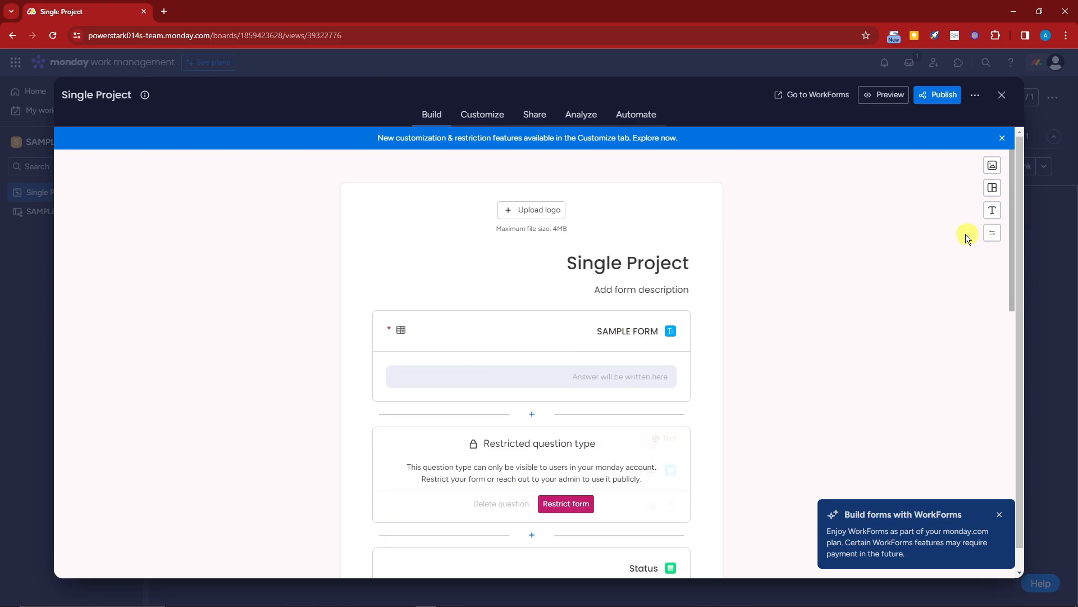
{"action": "left_click", "coordinate": [992, 235]}
{"action": "left_click", "coordinate": [992, 235]}
{"action": "left_click", "coordinate": [992, 235]}
{"action": "left_click", "coordinate": [992, 234]}
{"action": "left_click", "coordinate": [992, 235]}
{"action": "left_click", "coordinate": [992, 235]}
{"action": "left_click", "coordinate": [992, 235]}
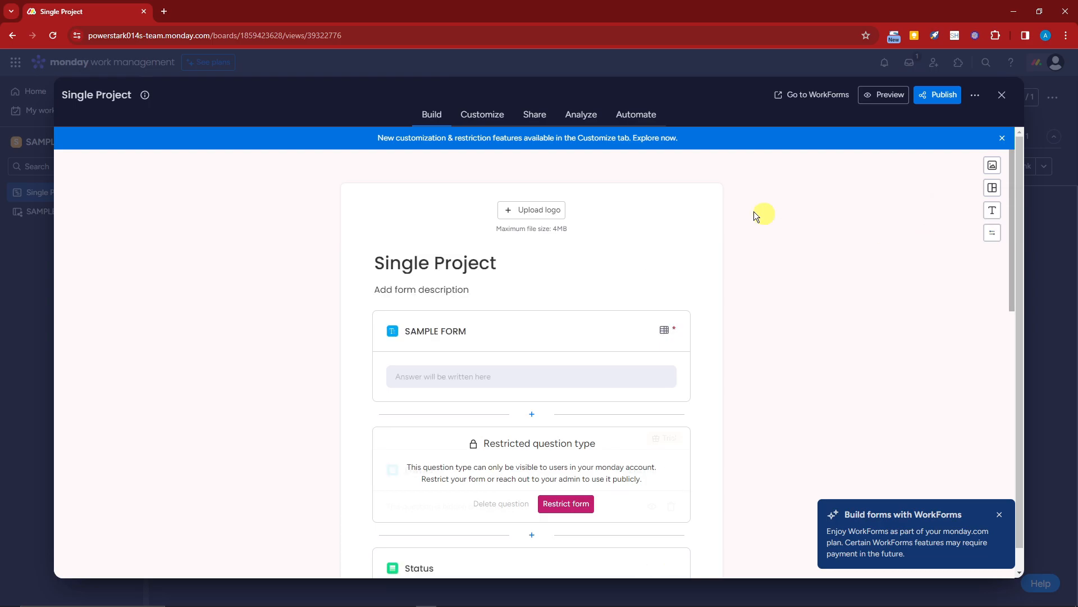
- Compare the desktop and mobile previews of the form's welcome screen in its customization settings
{"action": "left_click", "coordinate": [490, 123]}
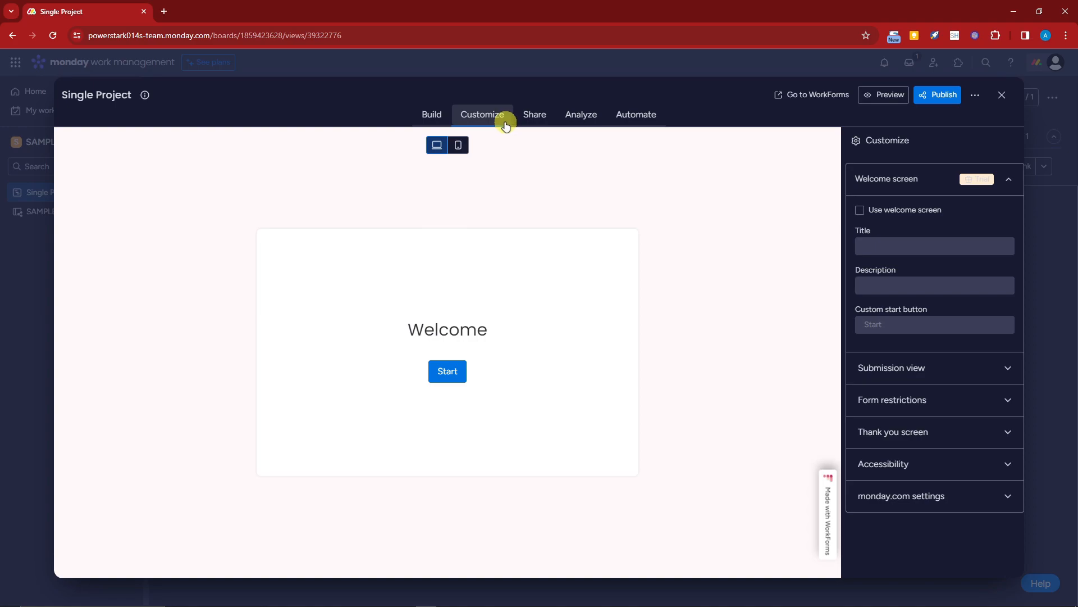
{"action": "left_click", "coordinate": [459, 145]}
{"action": "left_click", "coordinate": [438, 146]}
{"action": "left_click", "coordinate": [459, 146]}
{"action": "left_click", "coordinate": [442, 148]}
{"action": "left_click", "coordinate": [1008, 179]}
{"action": "left_click", "coordinate": [1008, 178]}
{"action": "left_click", "coordinate": [1008, 179]}
{"action": "left_click", "coordinate": [1008, 179]}
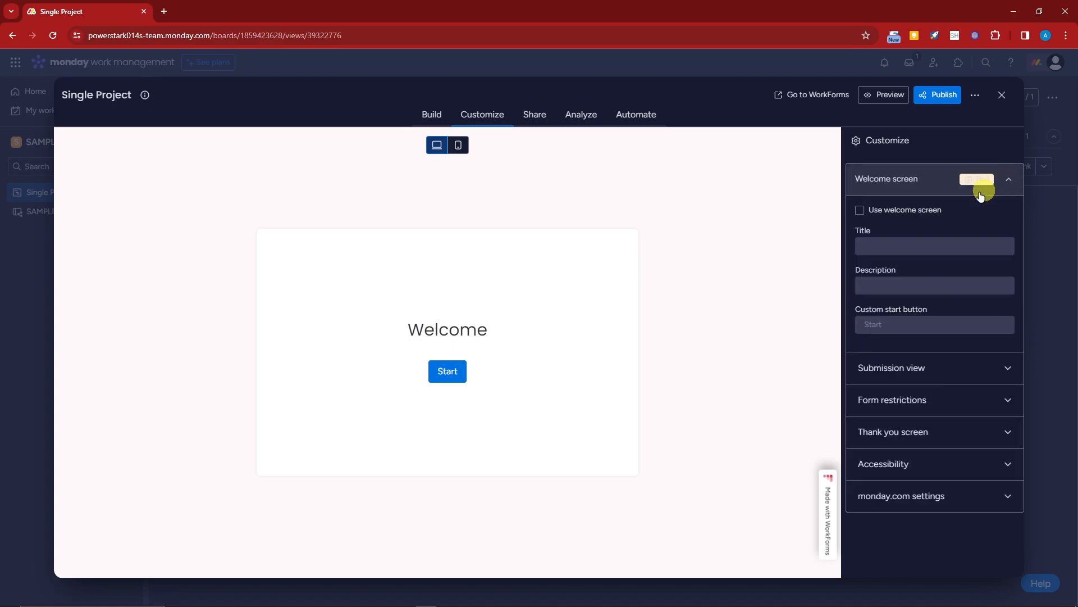
- Enable the form's welcome screen with the title SAMPLE and the description SAMPLE DESCRIPTION
{"action": "left_click", "coordinate": [860, 211]}
{"action": "left_click", "coordinate": [895, 244]}
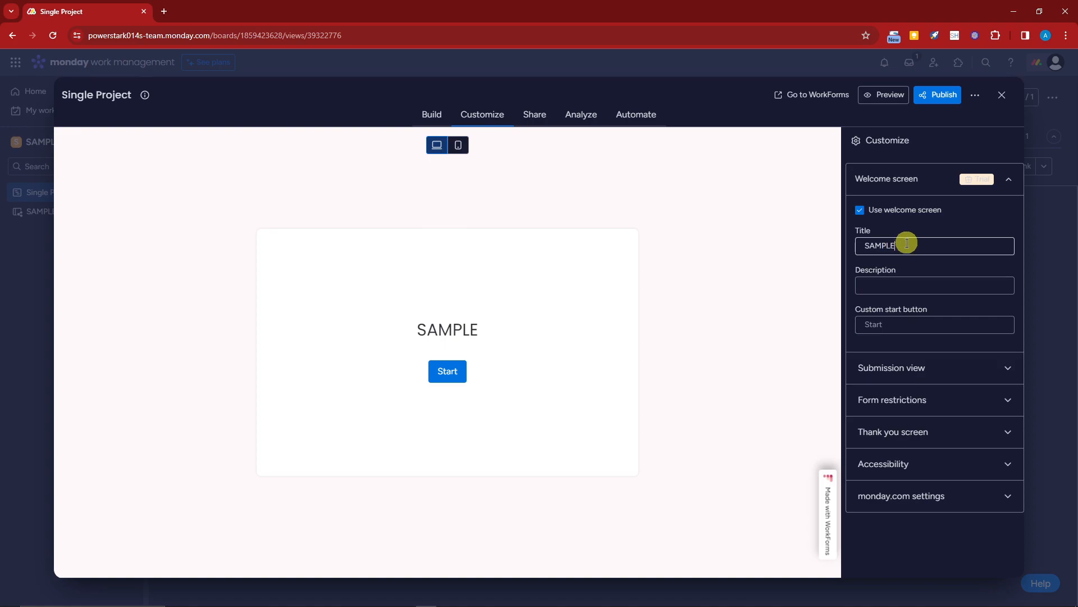
{"action": "left_click", "coordinate": [918, 283]}
{"action": "type", "text": "SAMPLE D"}
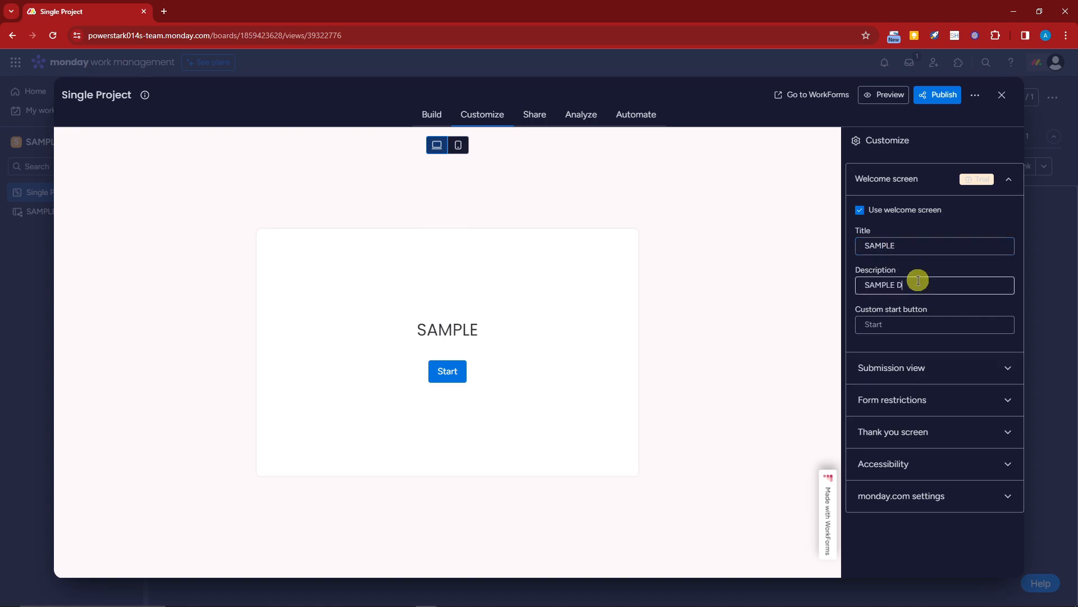
{"action": "type", "text": "ESCRIPTION"}
- Review the form's submission view, form restrictions and thank you screen settings
{"action": "left_click", "coordinate": [1000, 365]}
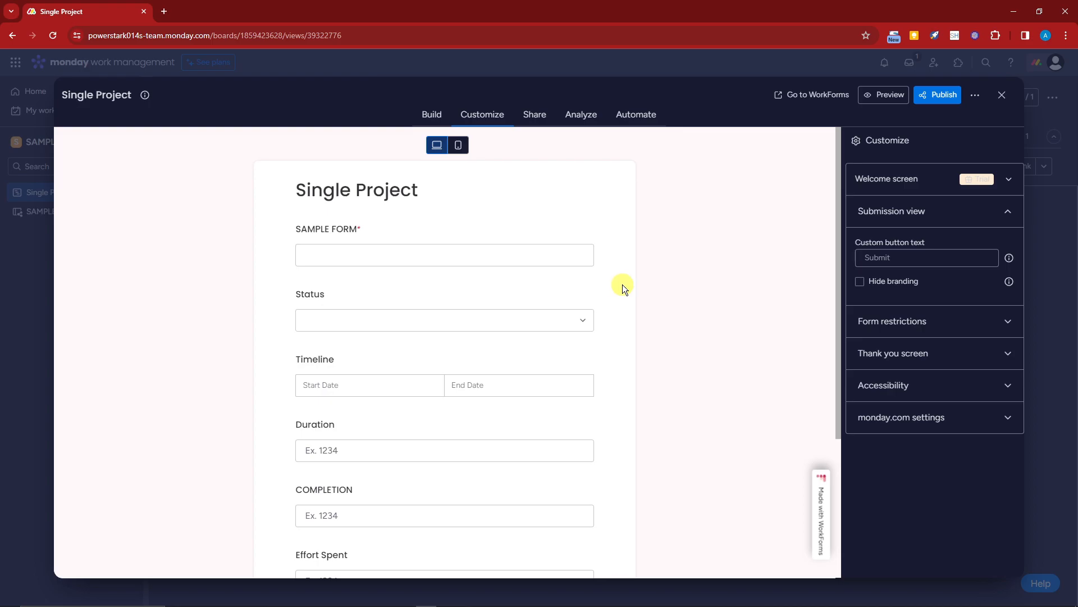
{"action": "left_click", "coordinate": [999, 315]}
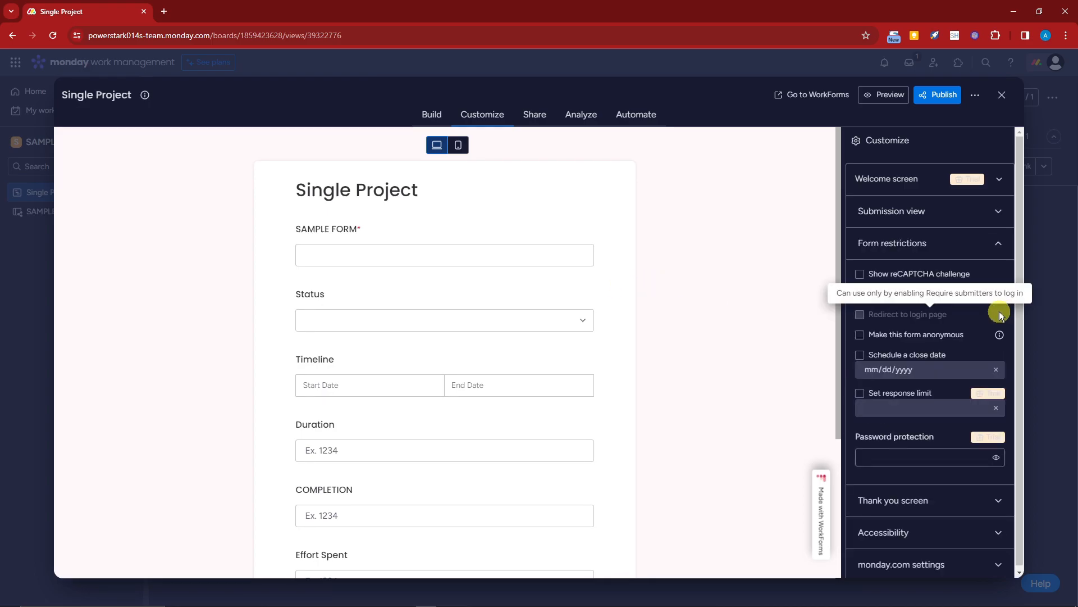
{"action": "left_click", "coordinate": [957, 494]}
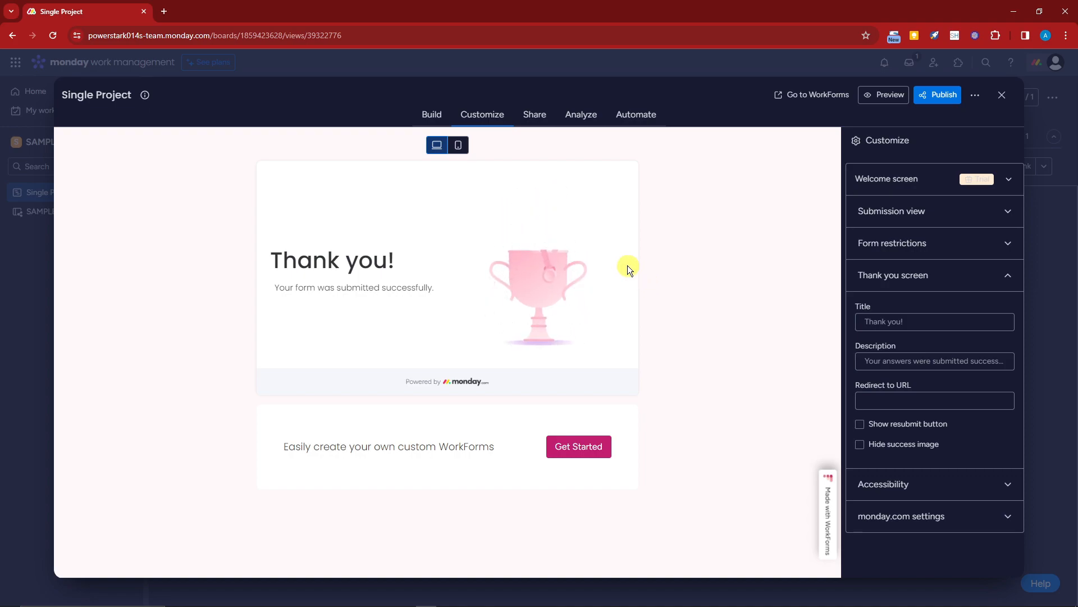
- Review the form's sharing options and the charts in its response summary
{"action": "left_click", "coordinate": [535, 119]}
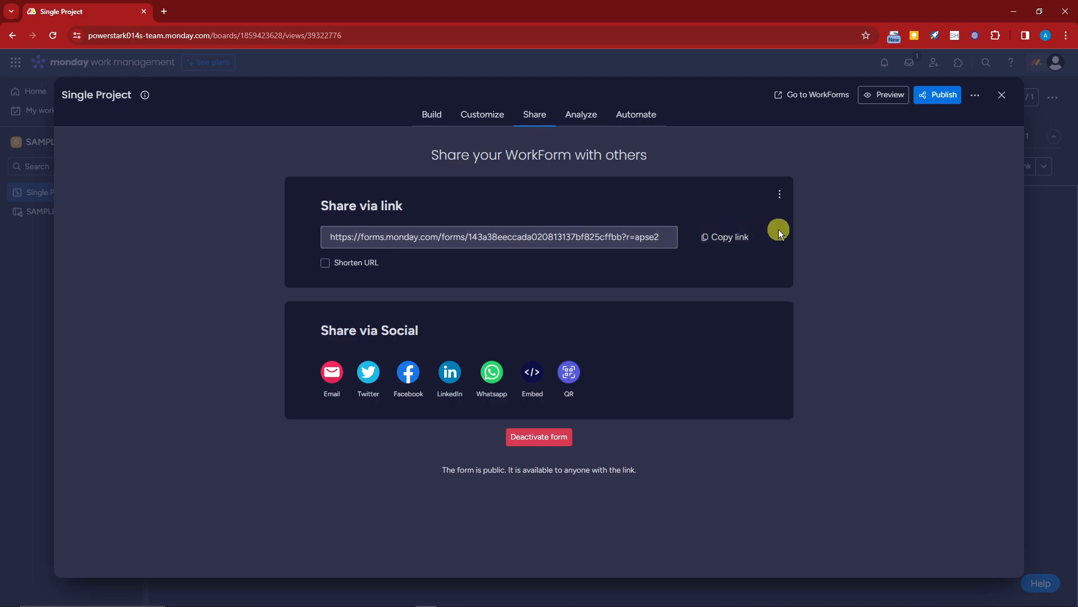
{"action": "left_click", "coordinate": [583, 121]}
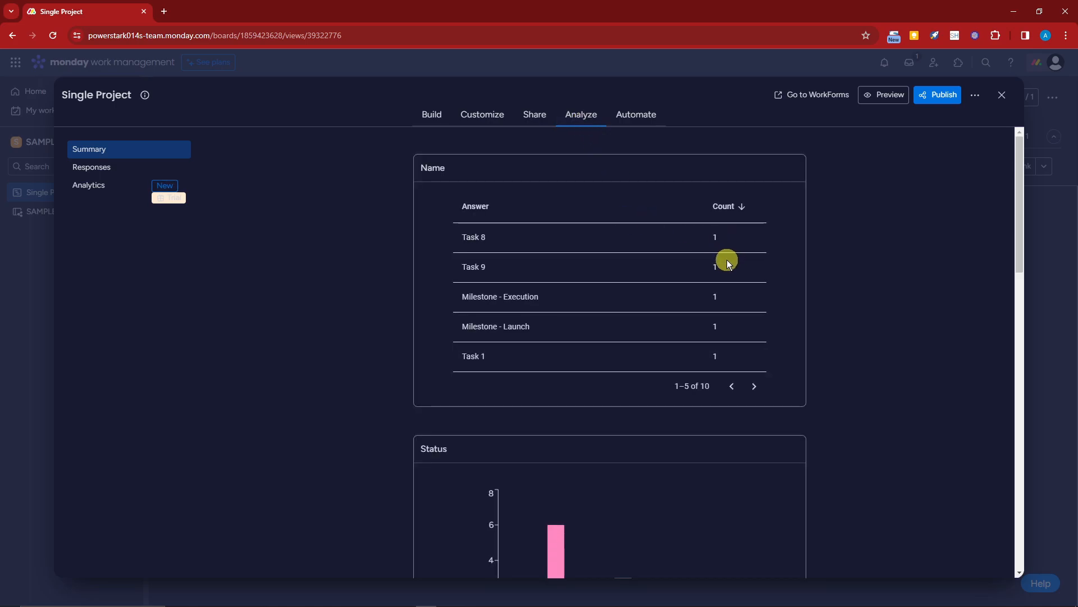
{"action": "scroll", "coordinate": [727, 259], "scroll_direction": "down", "scroll_amount": 8}
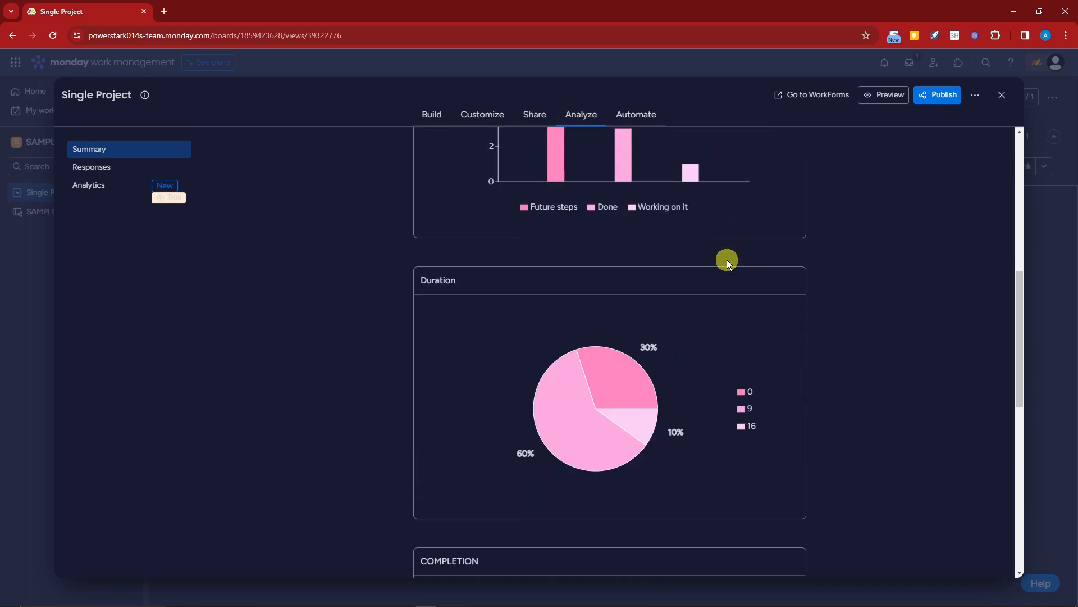
{"action": "scroll", "coordinate": [727, 260], "scroll_direction": "down", "scroll_amount": 2}
{"action": "scroll", "coordinate": [727, 260], "scroll_direction": "up", "scroll_amount": 10}
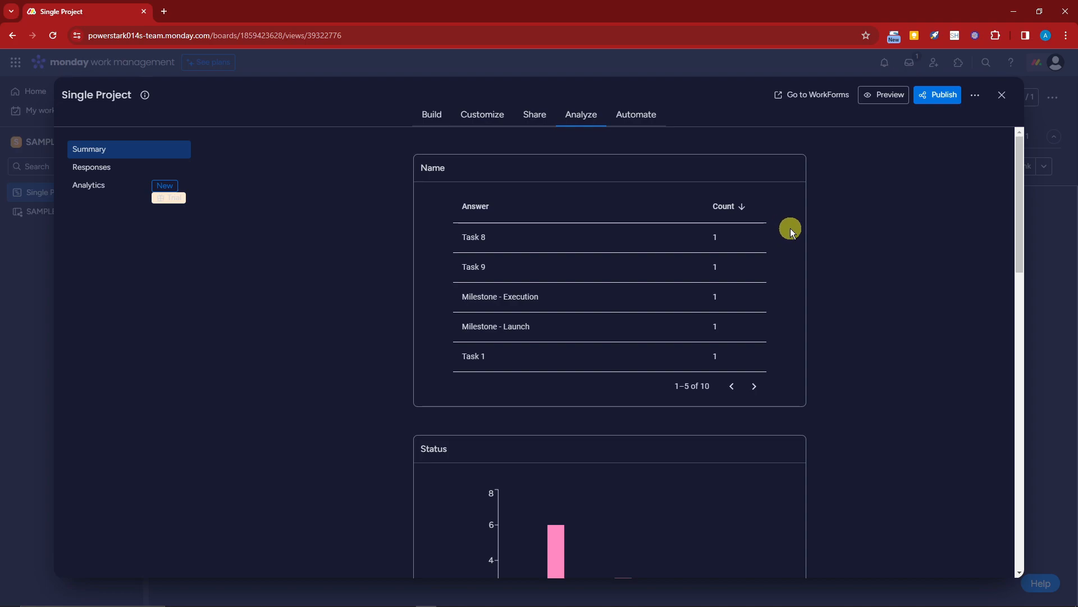
- Explore all automations available for the form and look through the Automation center's general template overview
{"action": "left_click", "coordinate": [636, 114]}
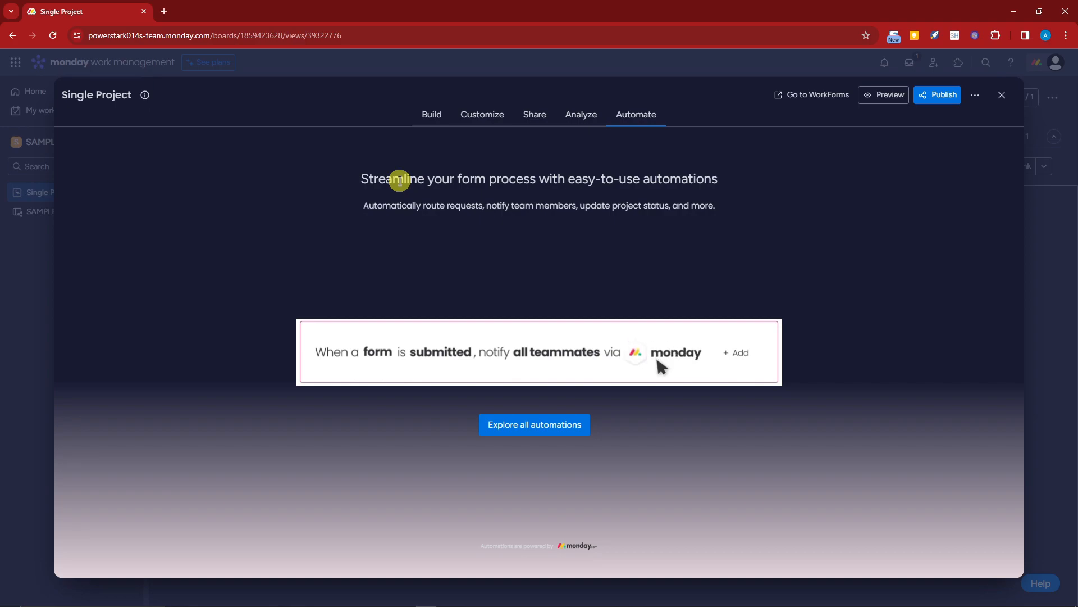
{"action": "left_click", "coordinate": [521, 430]}
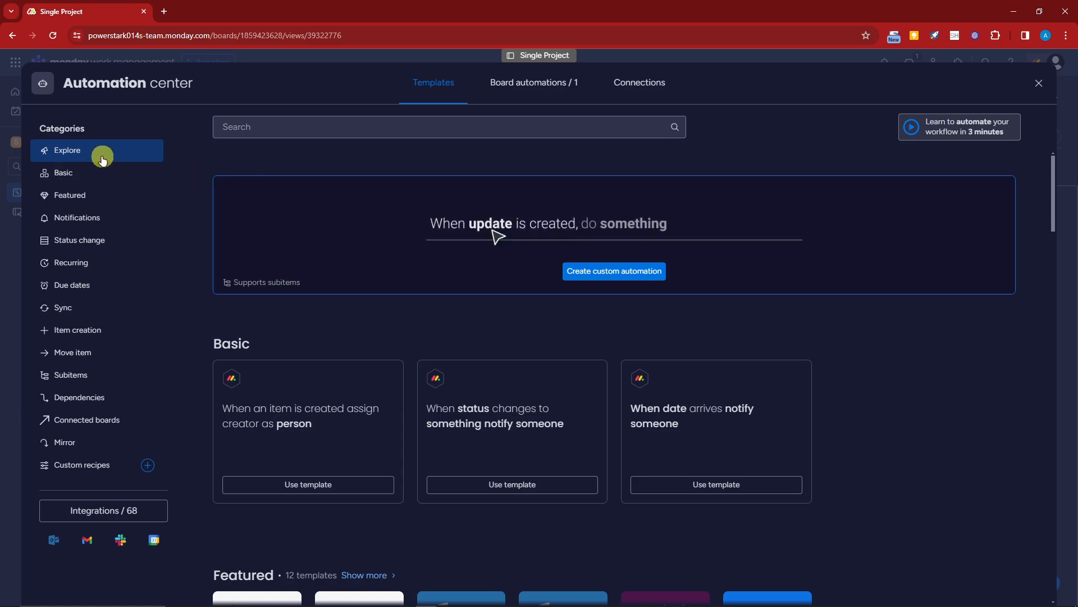
{"action": "scroll", "coordinate": [446, 340], "scroll_direction": "down", "scroll_amount": 1}
{"action": "scroll", "coordinate": [454, 339], "scroll_direction": "down", "scroll_amount": 11}
{"action": "scroll", "coordinate": [455, 338], "scroll_direction": "up", "scroll_amount": 9}
- Browse the automation templates by category, including Basic, Notifications, Status change, Recurring, Due dates, Sync, Item creation and Connected boards
{"action": "left_click", "coordinate": [120, 174]}
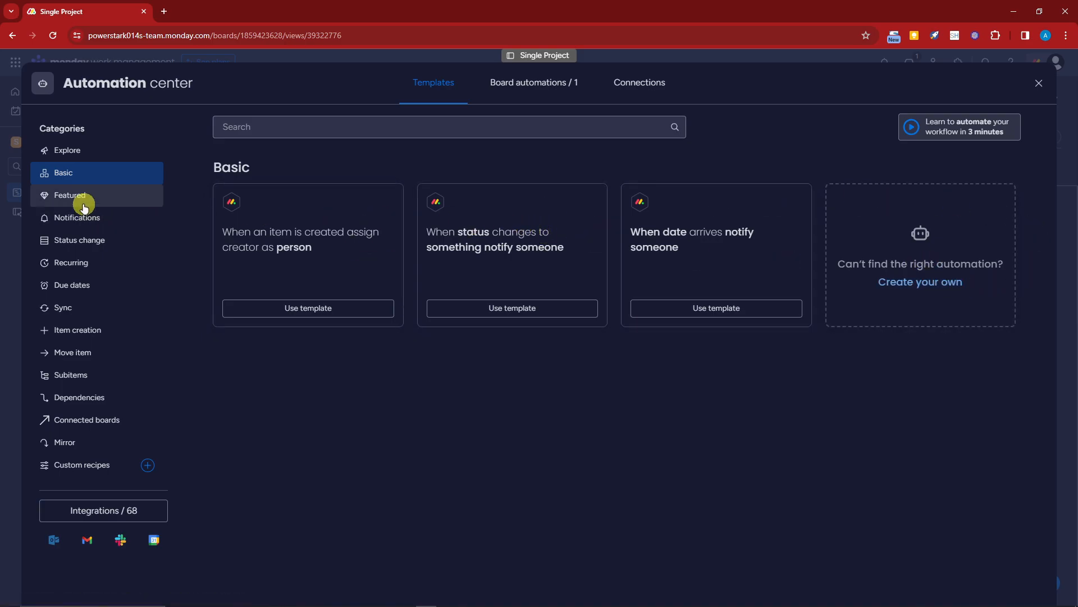
{"action": "left_click", "coordinate": [96, 217]}
{"action": "left_click", "coordinate": [100, 242]}
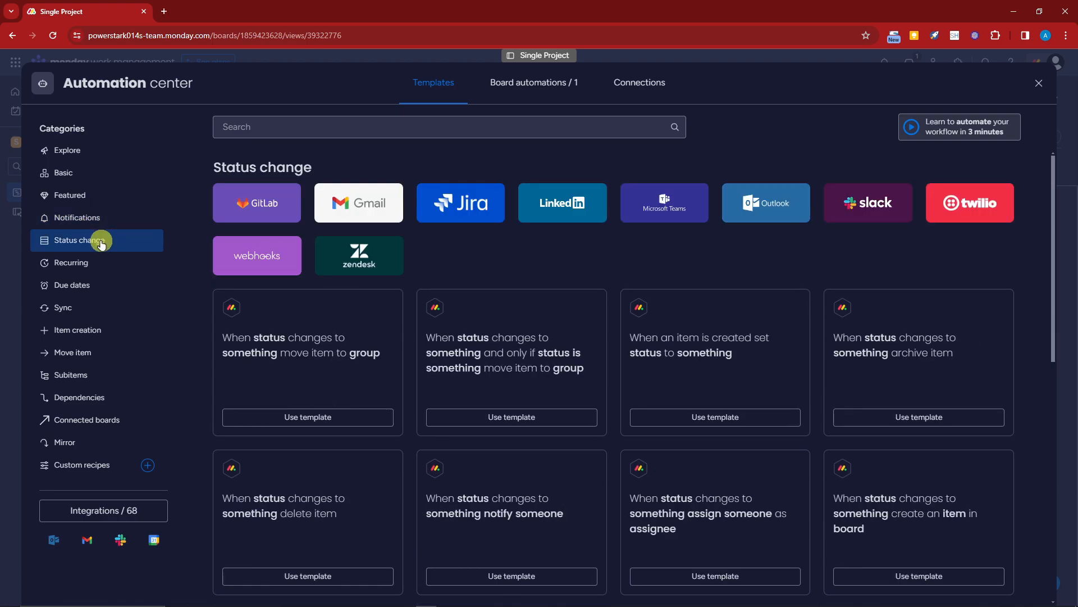
{"action": "left_click", "coordinate": [96, 262]}
{"action": "scroll", "coordinate": [682, 340], "scroll_direction": "down", "scroll_amount": 5}
{"action": "scroll", "coordinate": [655, 378], "scroll_direction": "up", "scroll_amount": 5}
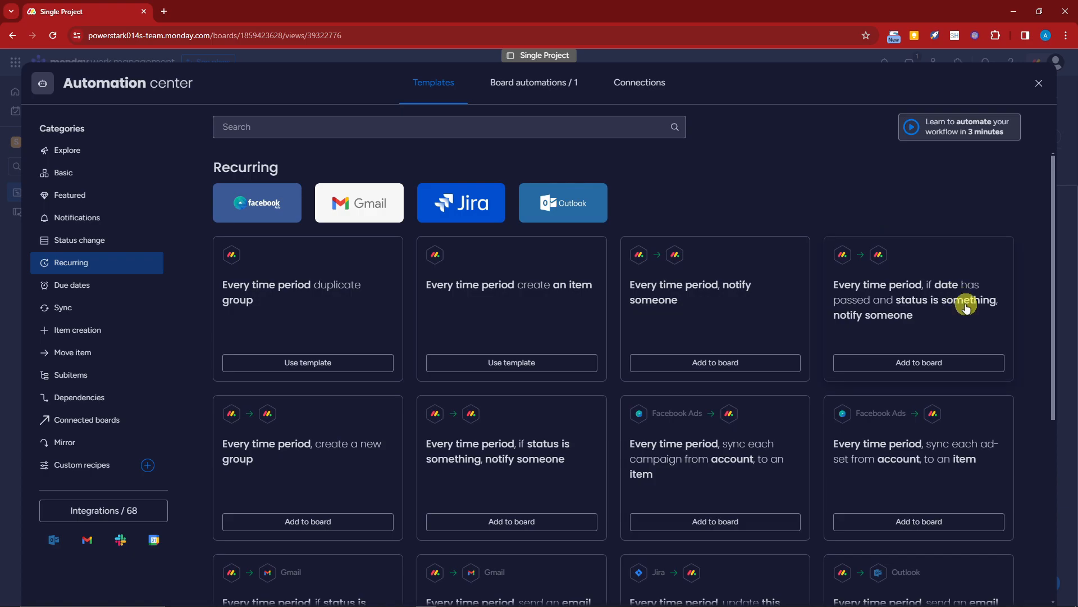
{"action": "left_click", "coordinate": [112, 293]}
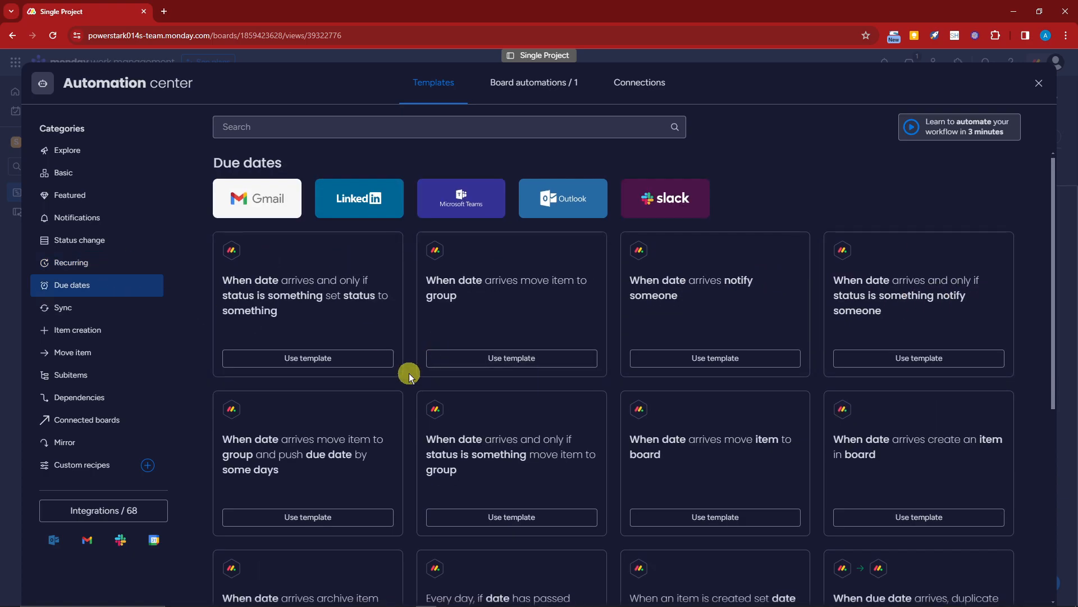
{"action": "left_click", "coordinate": [90, 309]}
{"action": "left_click", "coordinate": [106, 332]}
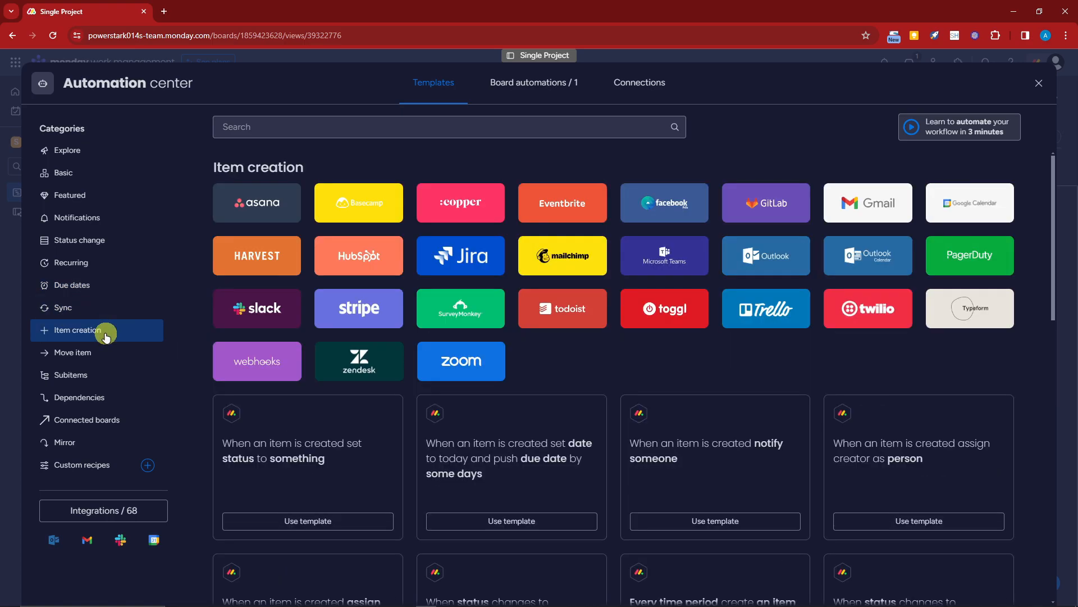
{"action": "scroll", "coordinate": [623, 380], "scroll_direction": "down", "scroll_amount": 8}
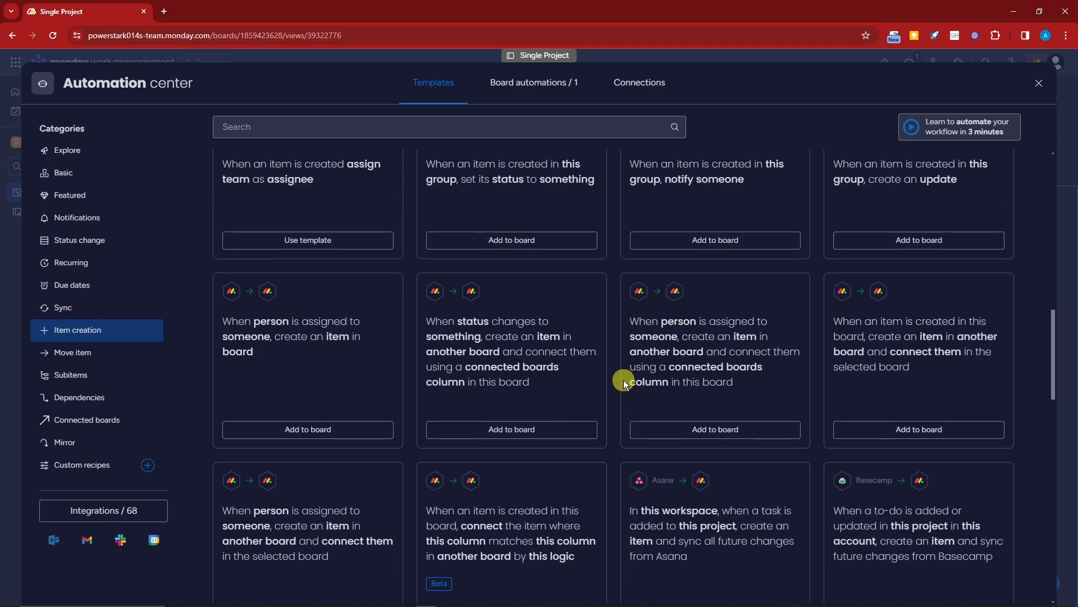
{"action": "left_click", "coordinate": [112, 419]}
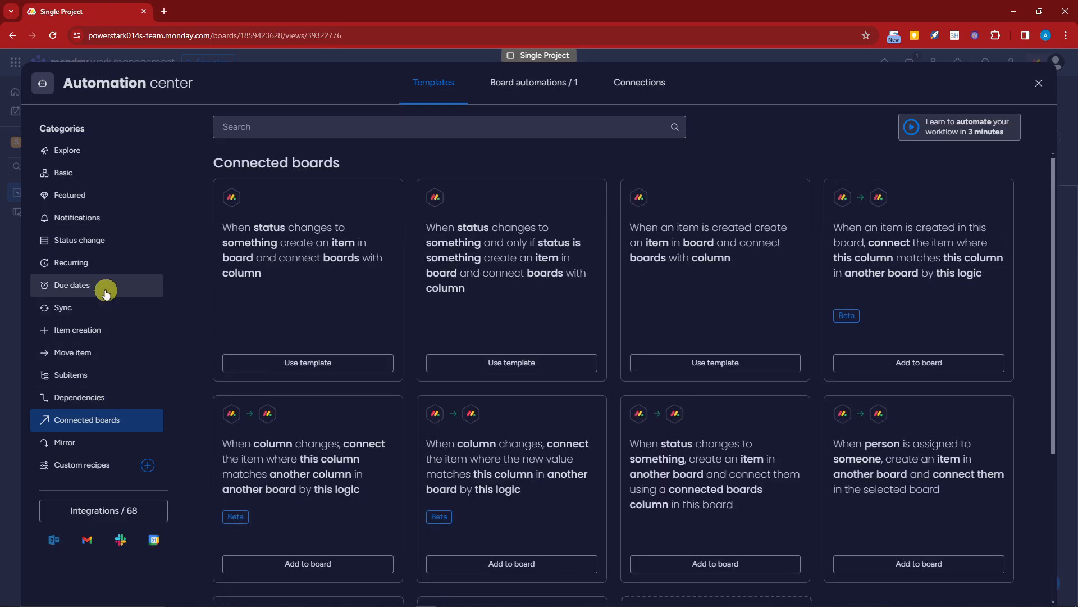
{"action": "left_click", "coordinate": [109, 285]}
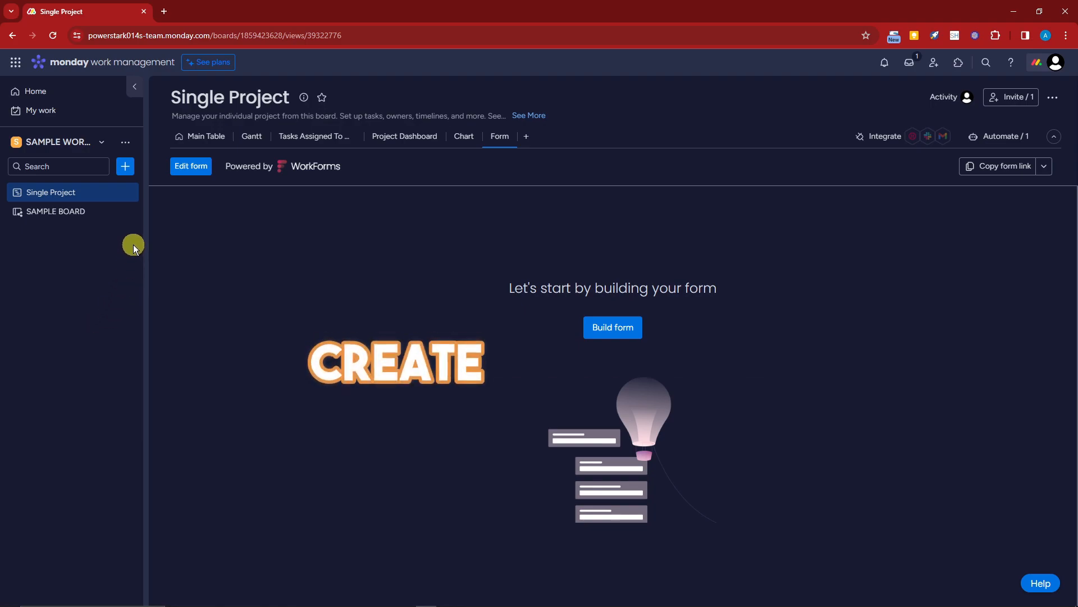
- Create a new doc named SAMPLE DOC in the workspace with Shareable privacy
{"action": "left_click", "coordinate": [125, 170]}
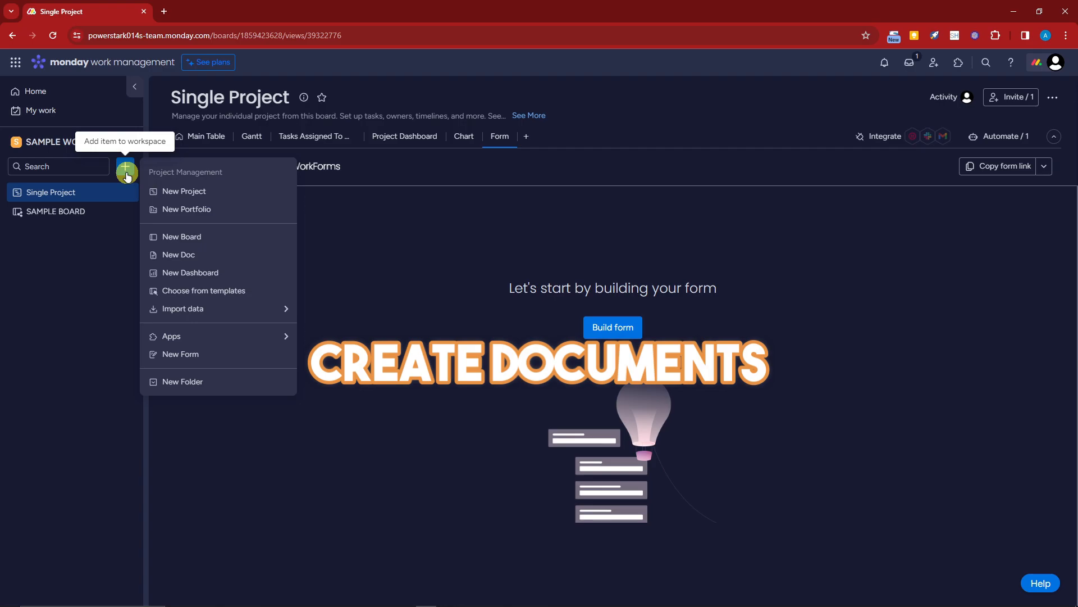
{"action": "left_click", "coordinate": [183, 255]}
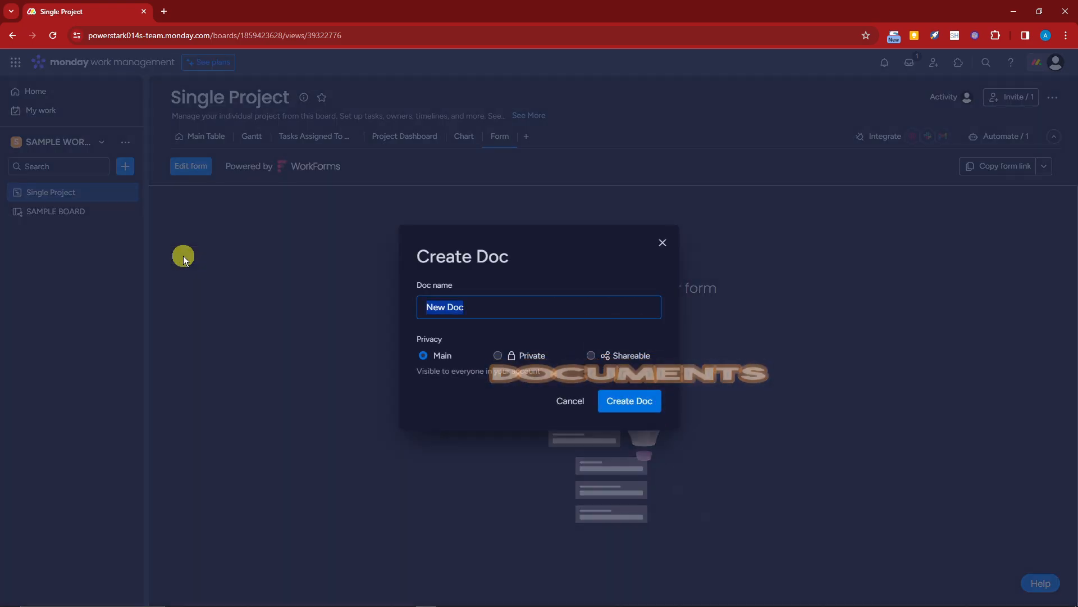
{"action": "type", "text": "SAMPLE DOC"}
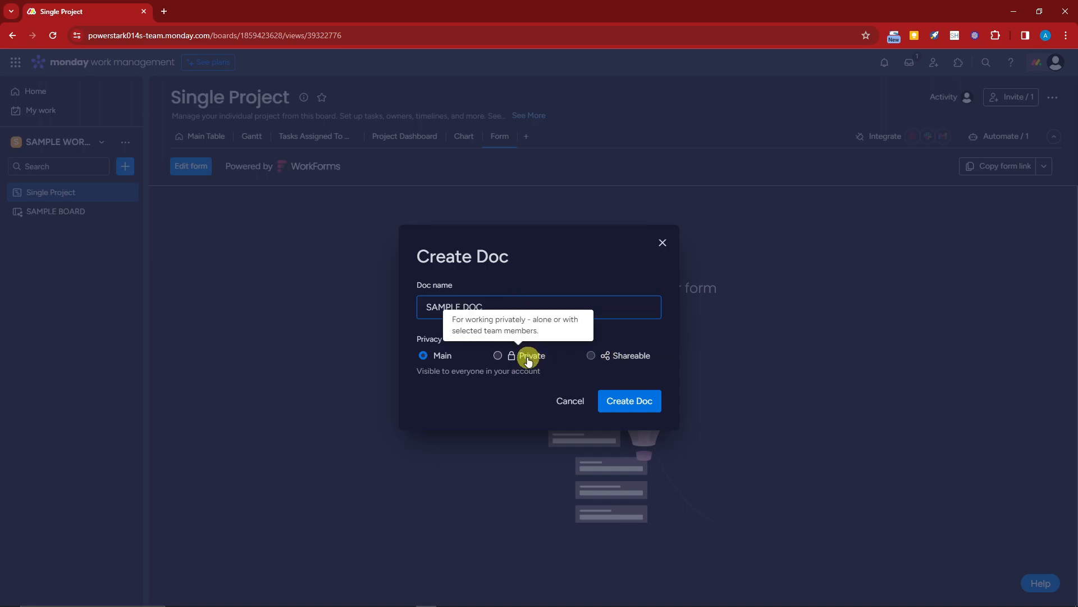
{"action": "left_click", "coordinate": [590, 356]}
{"action": "left_click", "coordinate": [643, 398]}
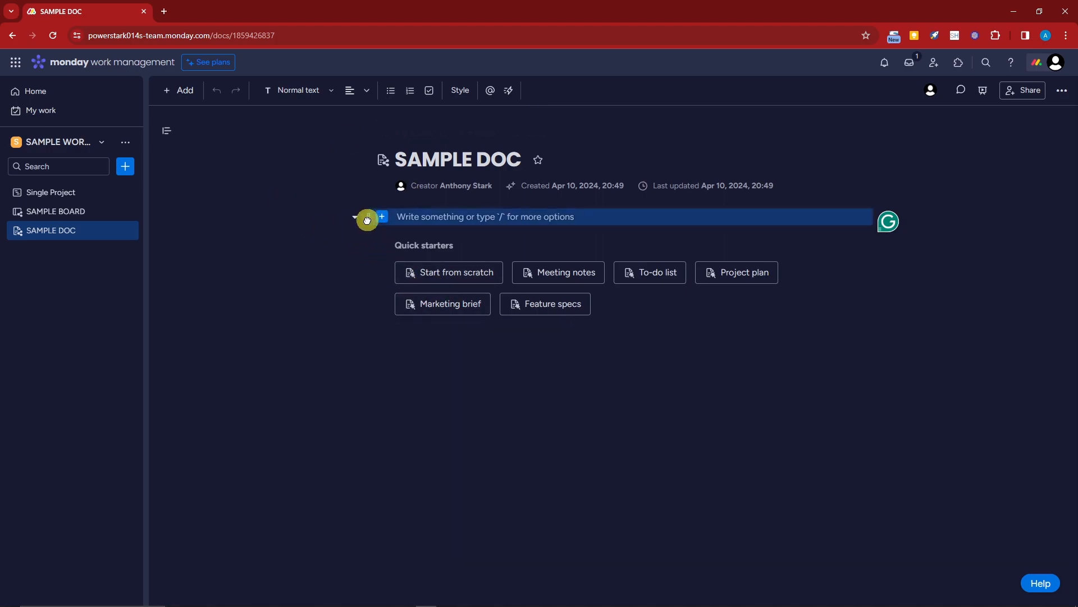
- Add a normal text line reading SAMPLE NAME to SAMPLE DOC and start a new line below it
{"action": "left_click", "coordinate": [416, 220]}
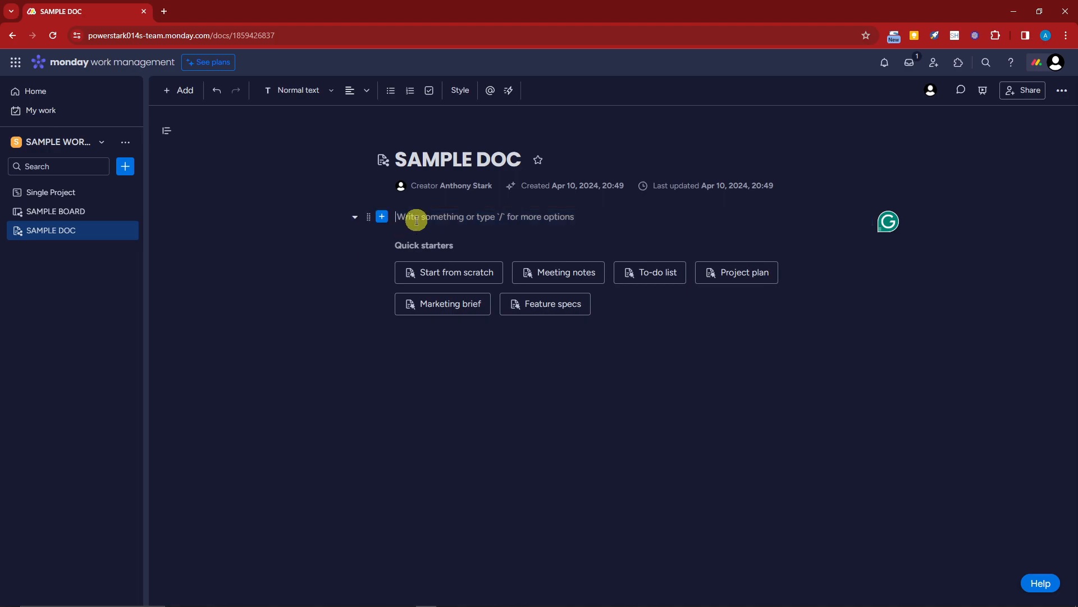
{"action": "type", "text": "/"}
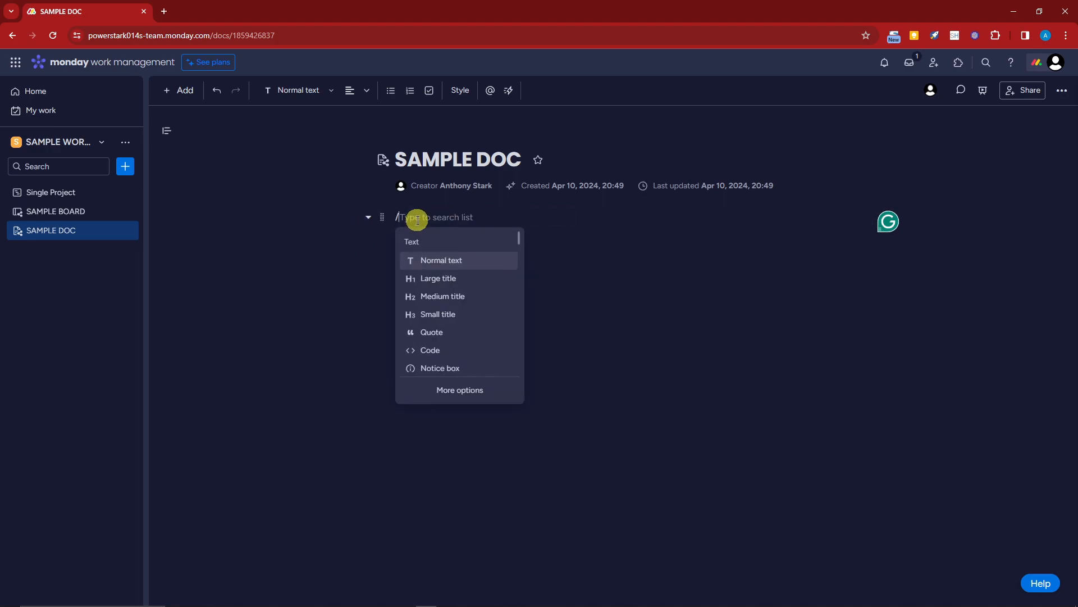
{"action": "left_click", "coordinate": [471, 261]}
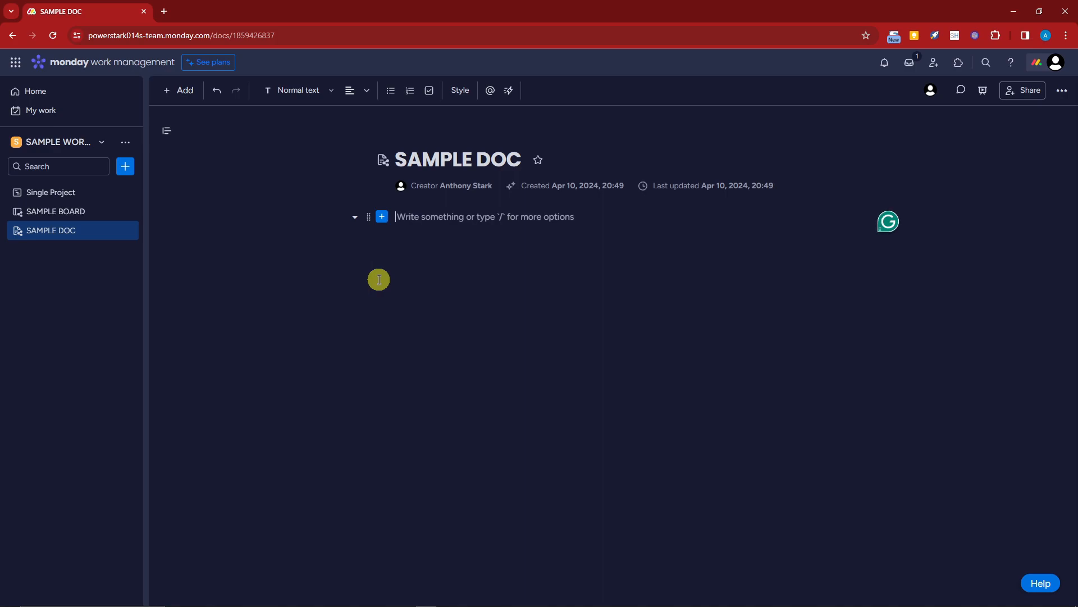
{"action": "type", "text": "SAMPLE NAME"}
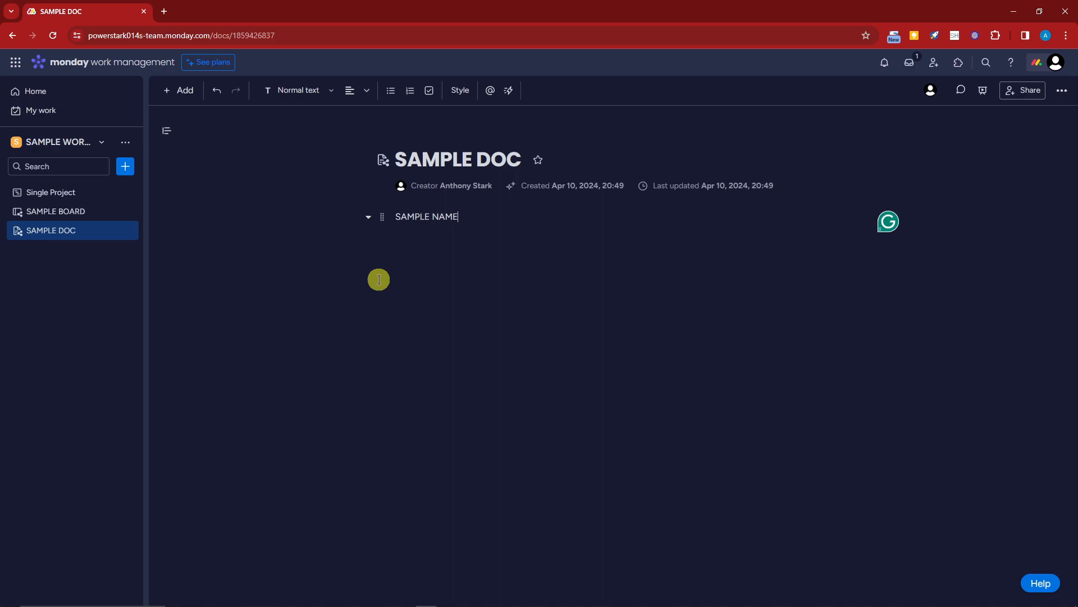
{"action": "key", "text": "Return"}
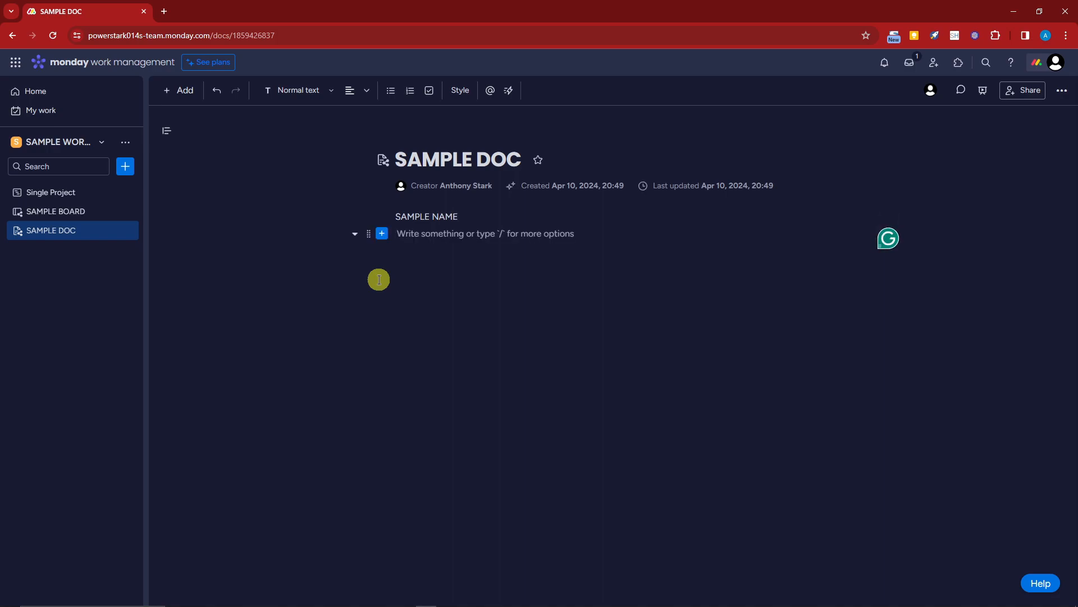
- Add a line reading NAME SAMPLE, move it above the SAMPLE NAME line, and view the block options for SAMPLE NAME
{"action": "type", "text": "NAME SAMPLE"}
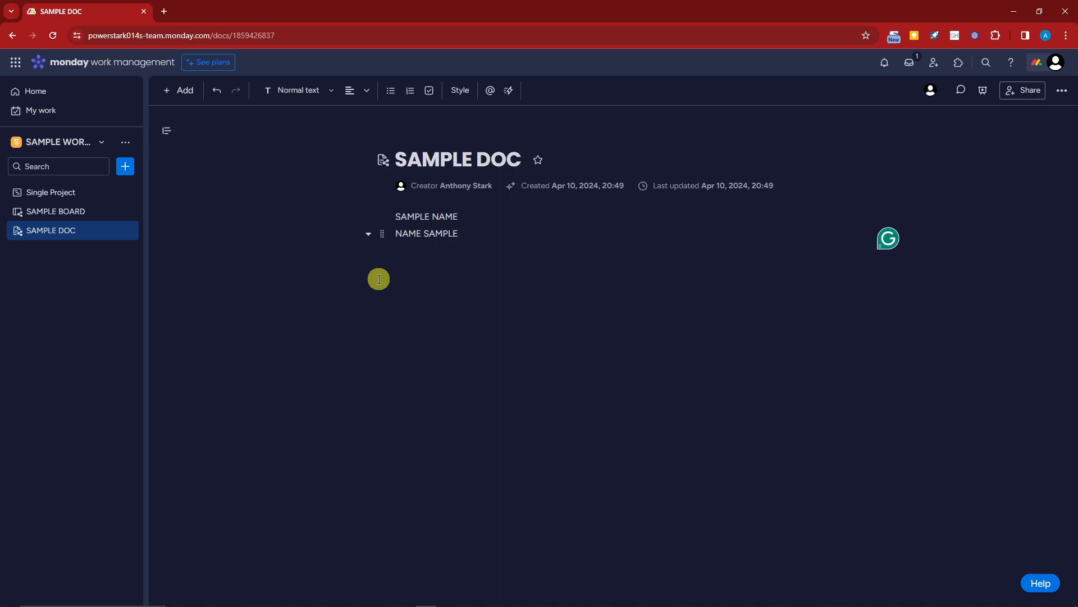
{"action": "left_click_drag", "start_coordinate": [382, 234], "coordinate": [379, 214]}
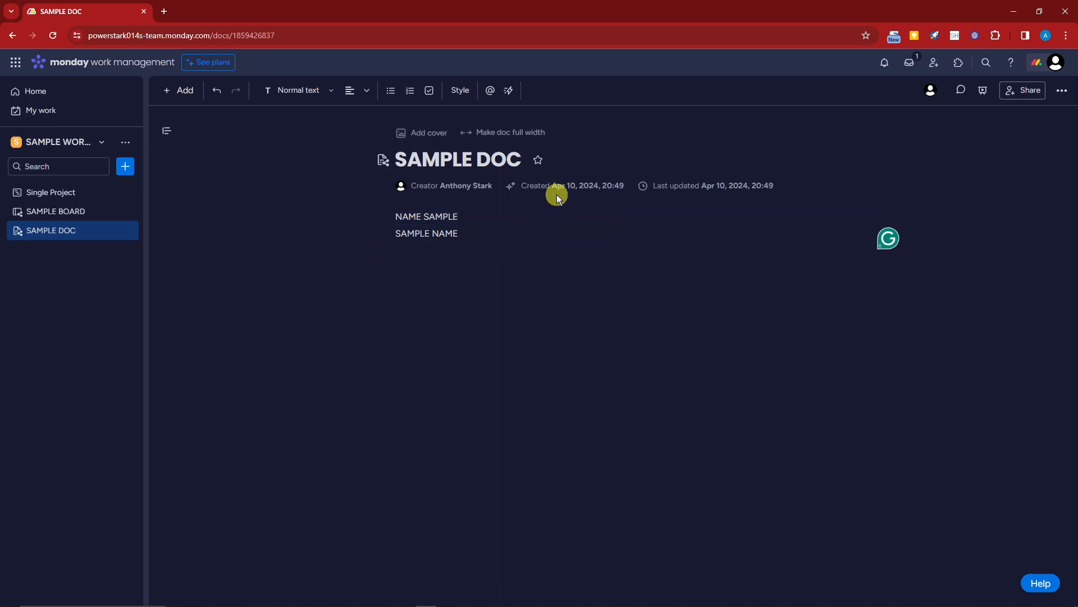
{"action": "left_click", "coordinate": [453, 234]}
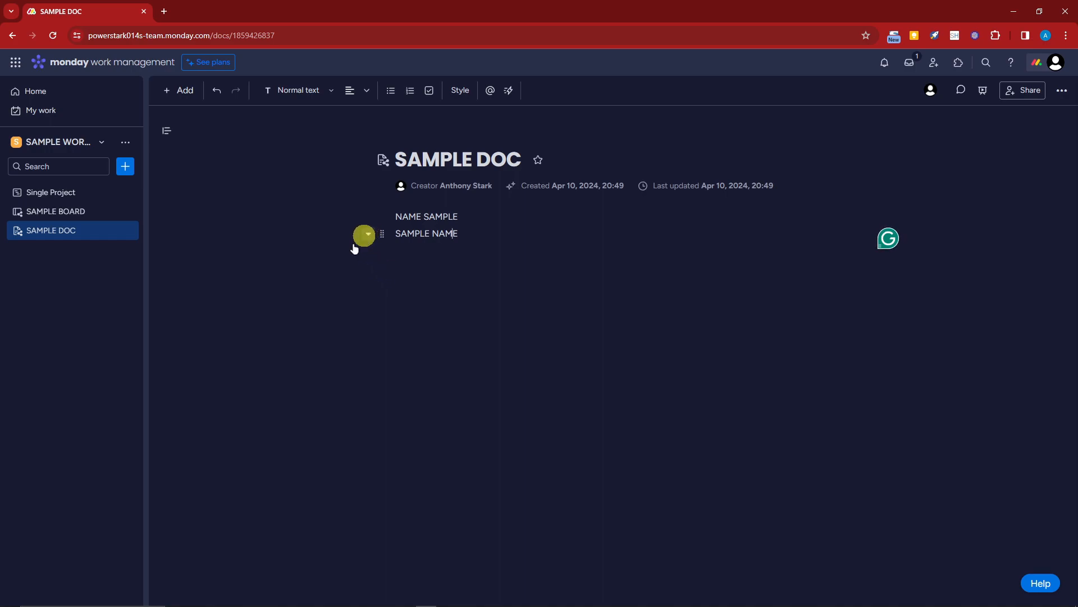
{"action": "left_click", "coordinate": [367, 235]}
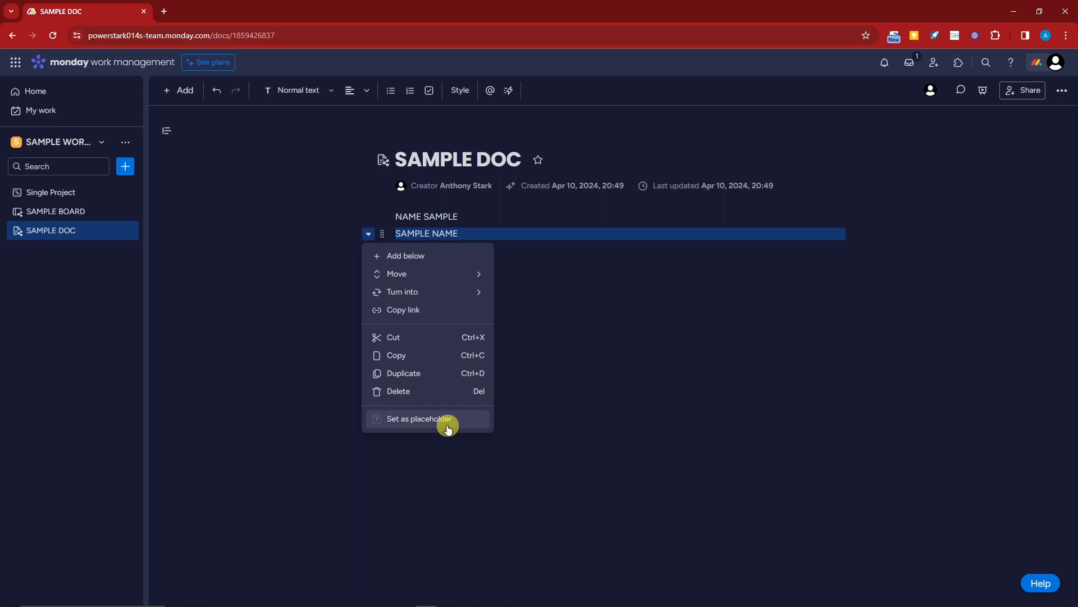
{"action": "left_click", "coordinate": [282, 231]}
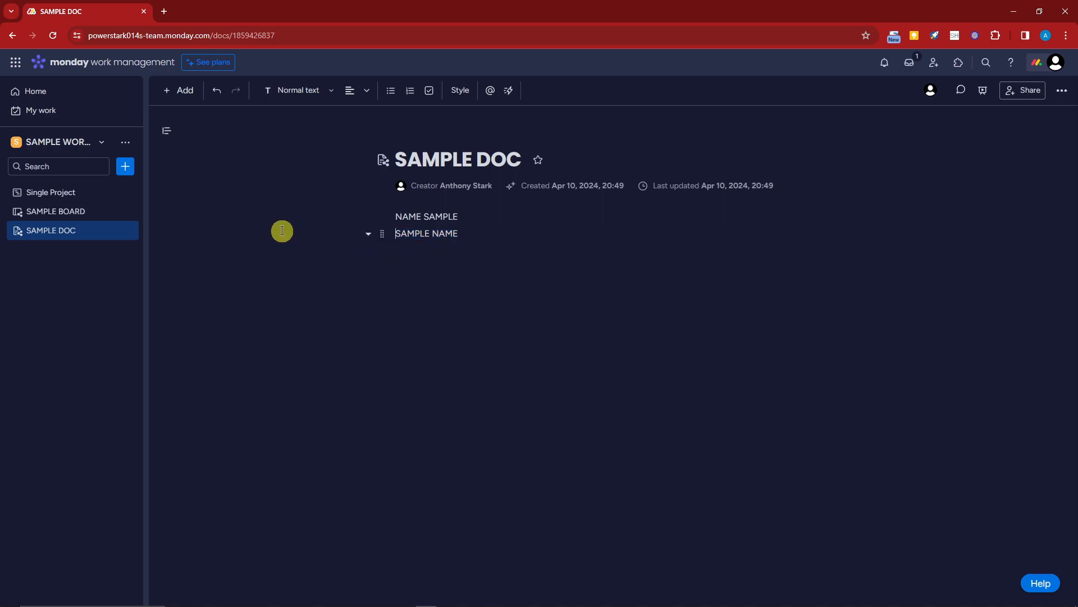
- Insert a checklist block below the NAME SAMPLE line and replace it with a three-column, four-row table
{"action": "left_click", "coordinate": [178, 95]}
{"action": "left_click", "coordinate": [219, 189]}
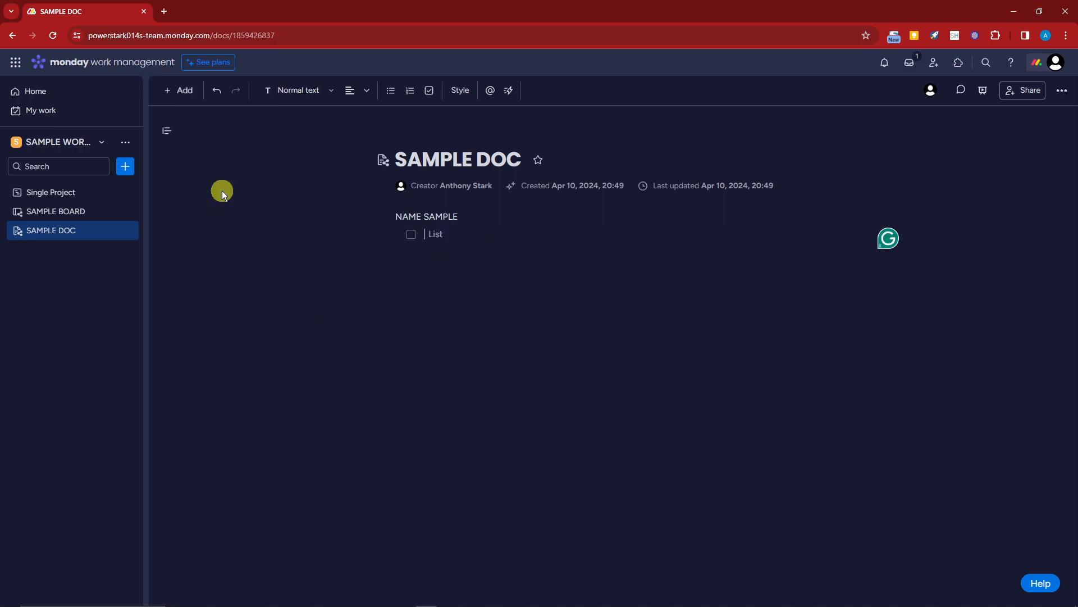
{"action": "left_click", "coordinate": [186, 91]}
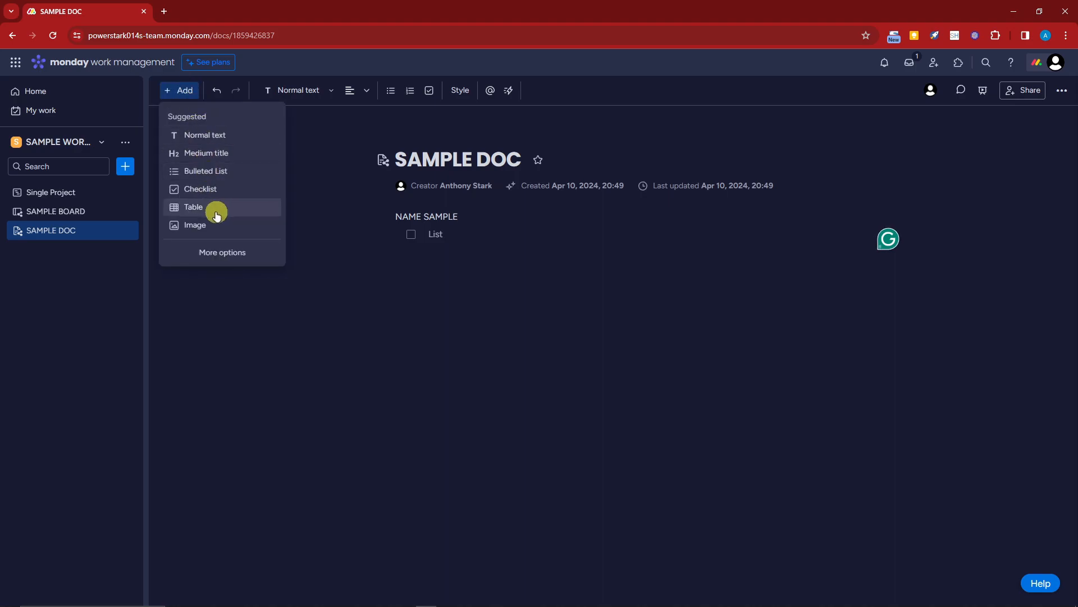
{"action": "left_click", "coordinate": [214, 209]}
- Insert the image 57f06e35-27e6-4bef-a348-e16ad7774aa8 from the Downloads folder into the table's first cell
{"action": "left_click", "coordinate": [185, 95]}
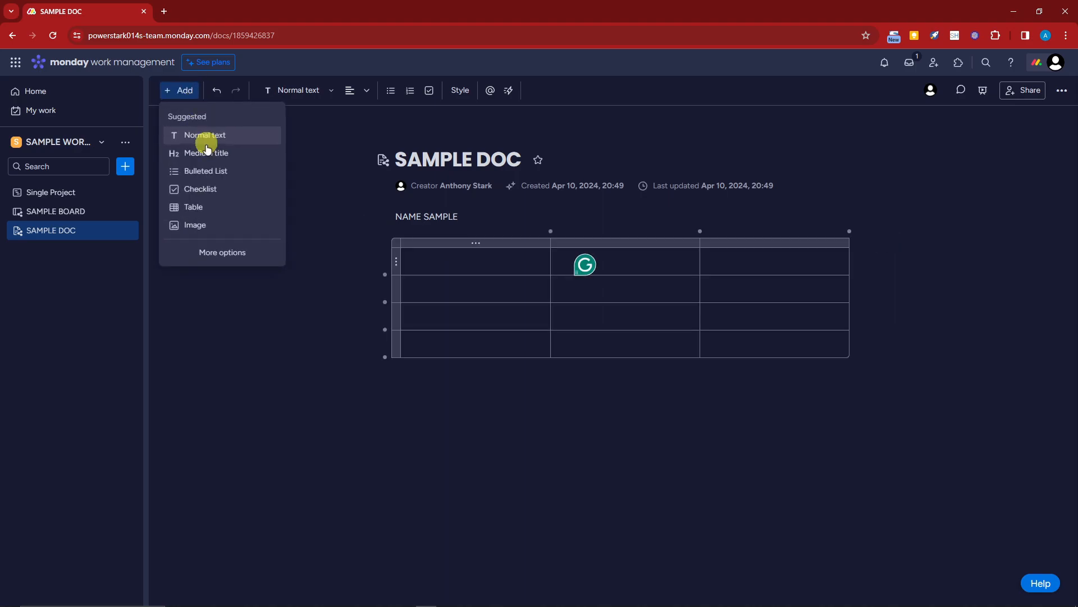
{"action": "left_click", "coordinate": [227, 224]}
{"action": "double_click", "coordinate": [291, 167]}
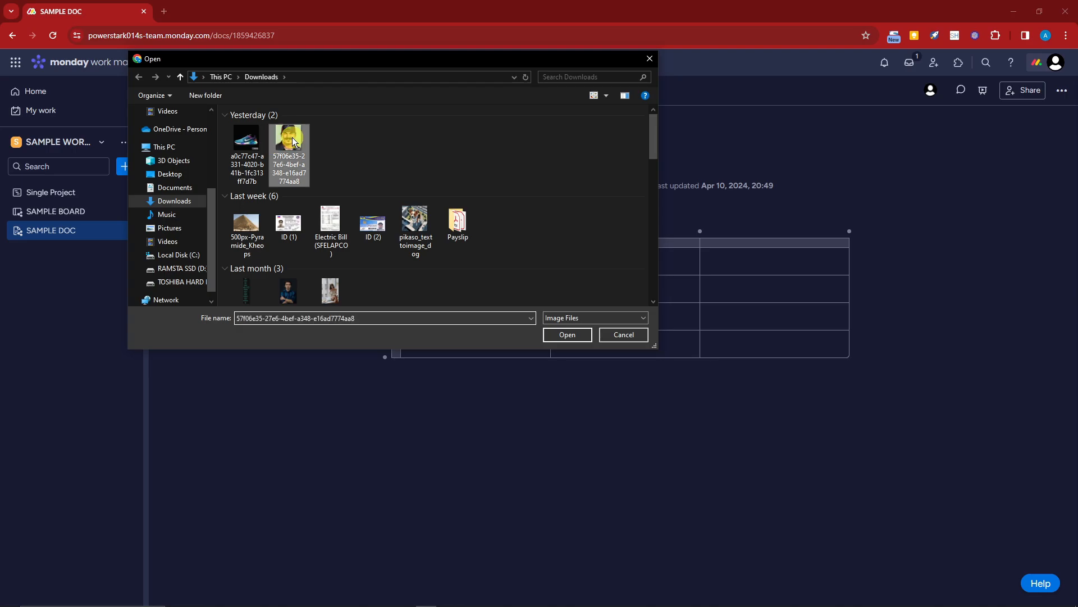
{"action": "left_click", "coordinate": [938, 347]}
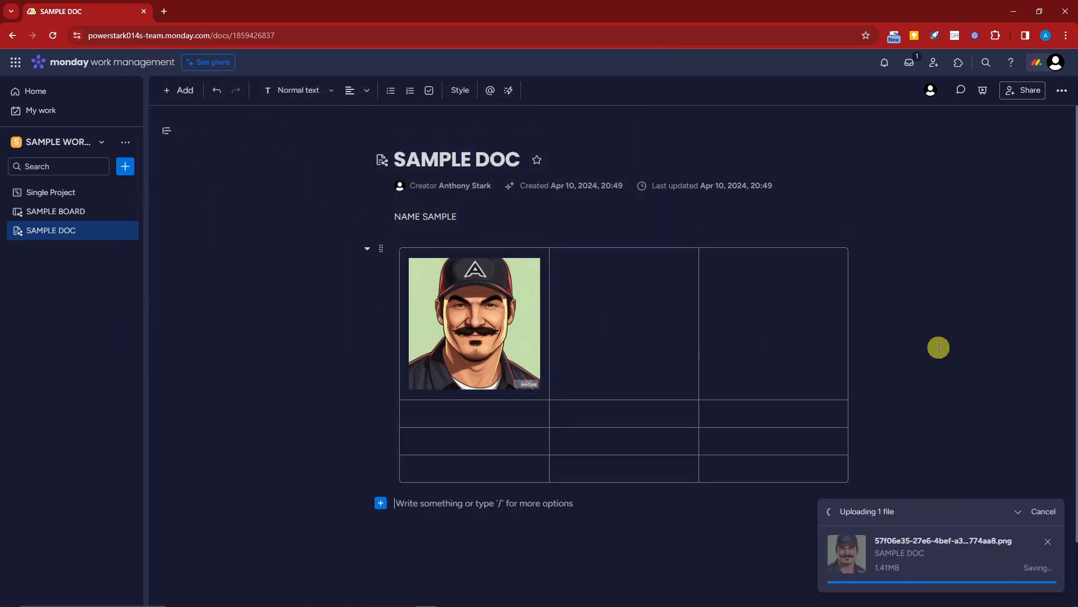
- Style SAMPLE DOC with the Frame layout and the Serif font style
{"action": "left_click", "coordinate": [464, 91]}
{"action": "left_click", "coordinate": [959, 192]}
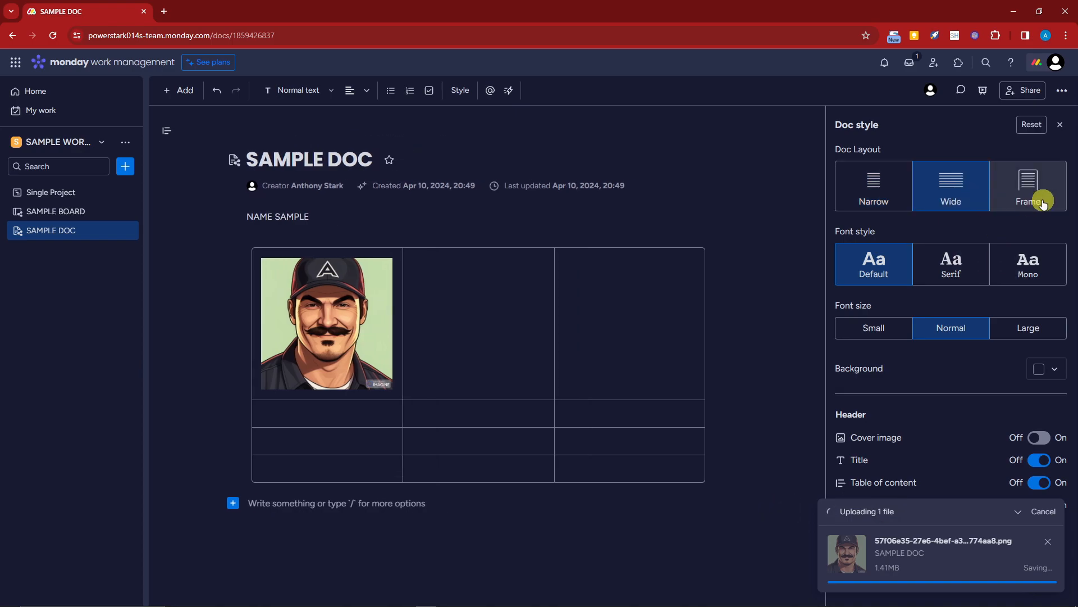
{"action": "left_click", "coordinate": [1033, 190]}
{"action": "left_click", "coordinate": [1044, 262]}
{"action": "left_click", "coordinate": [975, 258]}
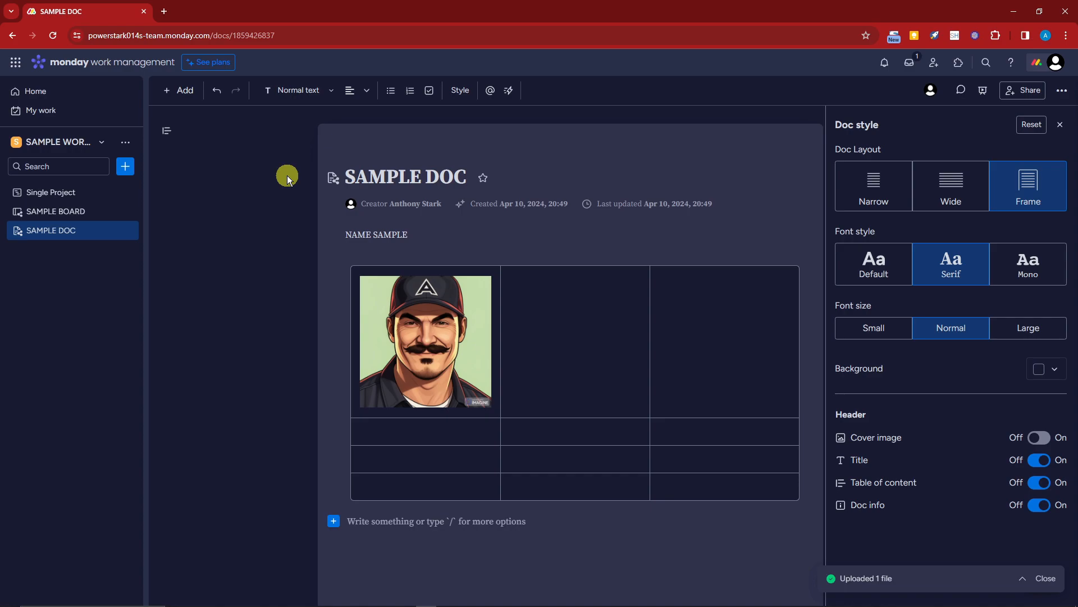
{"action": "left_click", "coordinate": [1061, 124]}
{"action": "scroll", "coordinate": [886, 279], "scroll_direction": "down", "scroll_amount": 2}
{"action": "scroll", "coordinate": [517, 268], "scroll_direction": "up", "scroll_amount": 2}
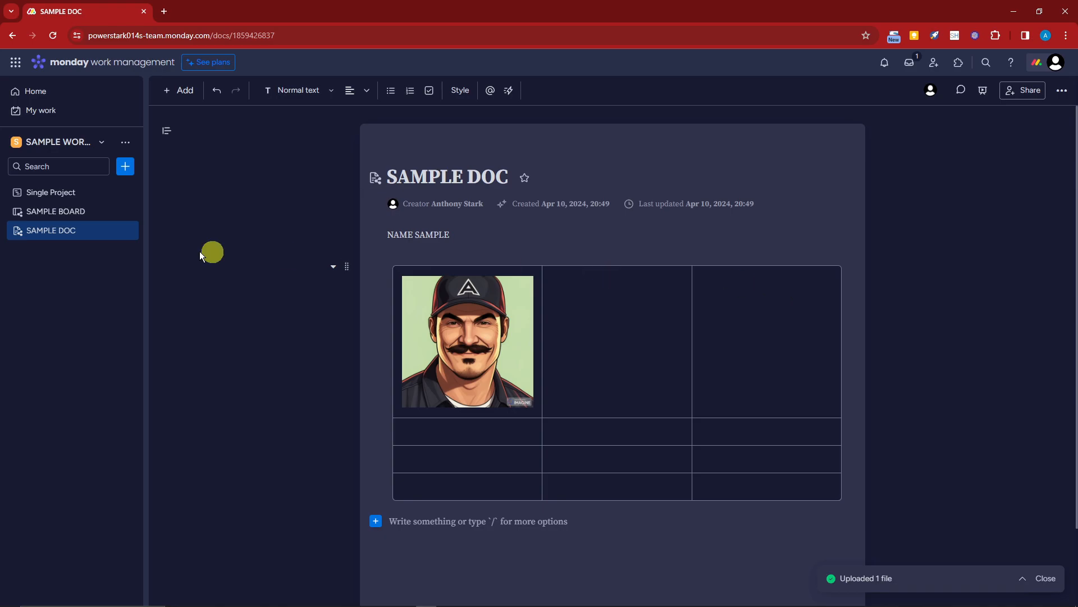
- Create a new dashboard named SAMPLE DASHBOARD in the workspace with Main privacy
{"action": "left_click", "coordinate": [62, 212]}
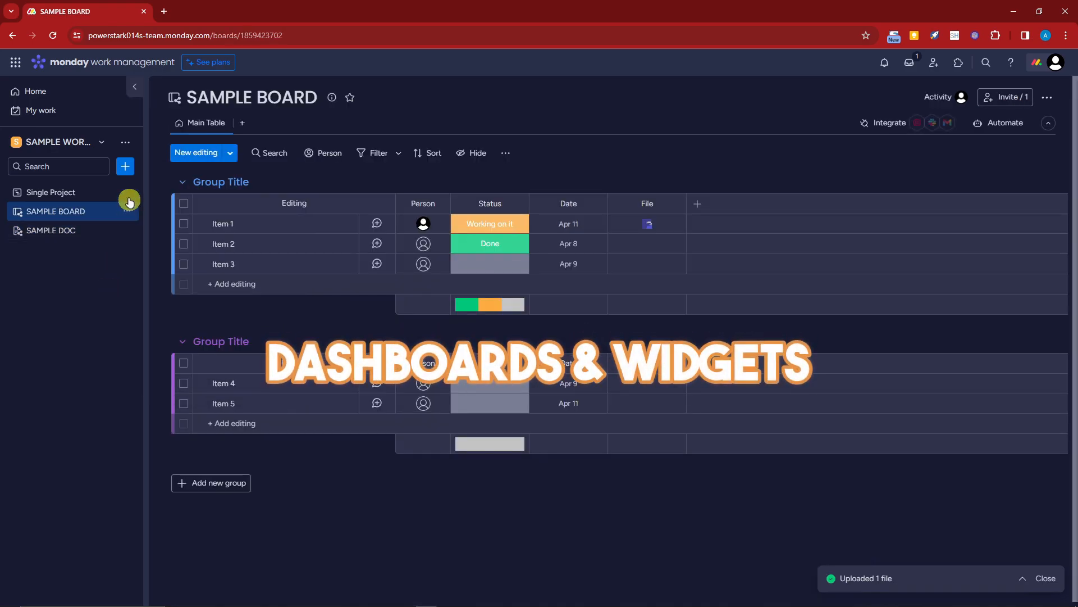
{"action": "left_click", "coordinate": [125, 166]}
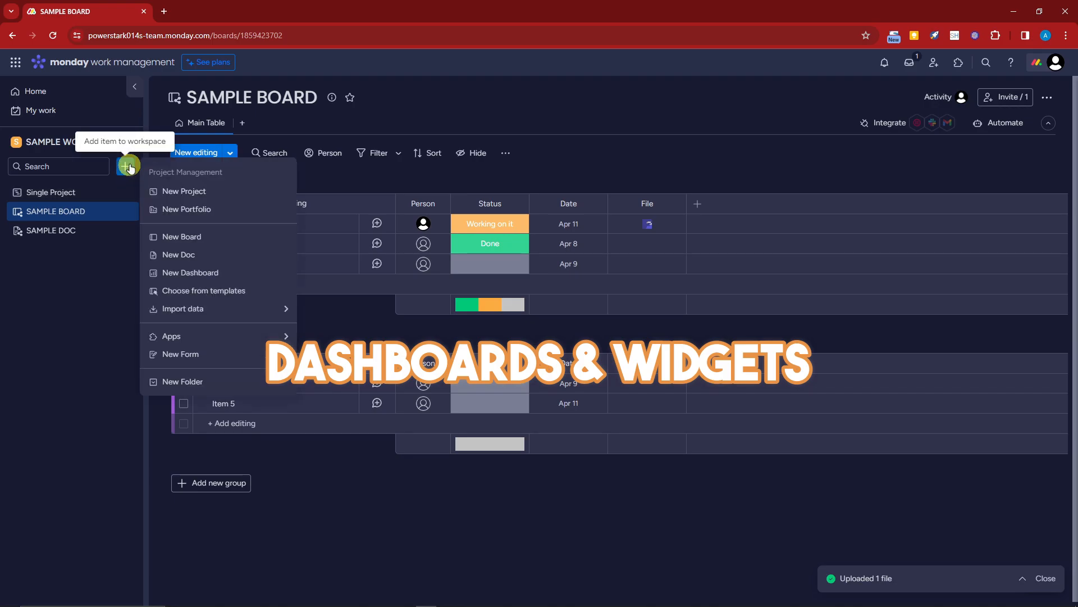
{"action": "left_click", "coordinate": [211, 272]}
{"action": "type", "text": "SAMPLE DASHBOARD"}
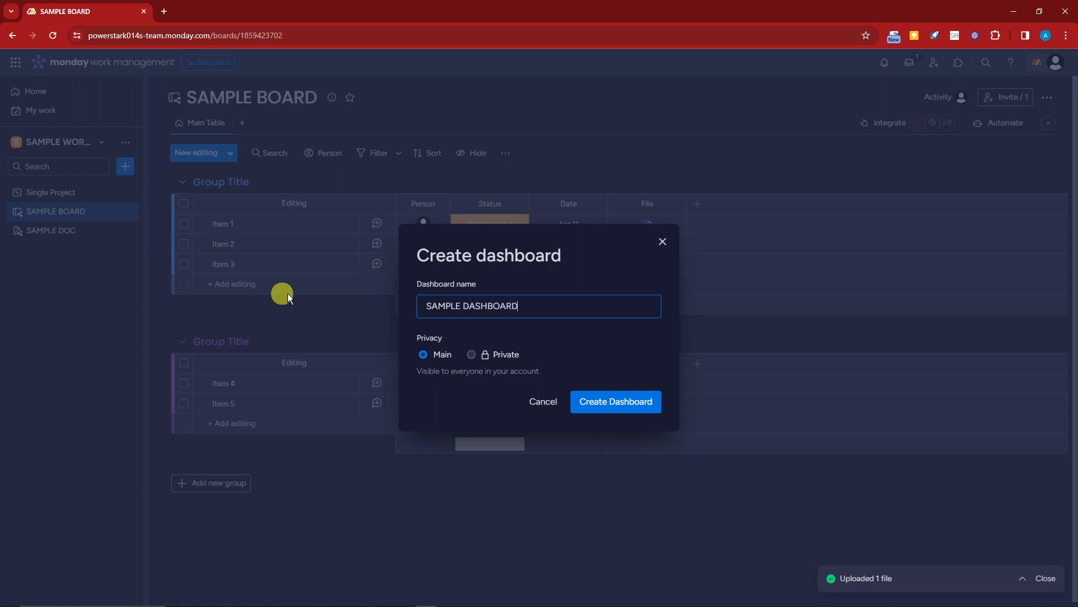
{"action": "left_click", "coordinate": [619, 408]}
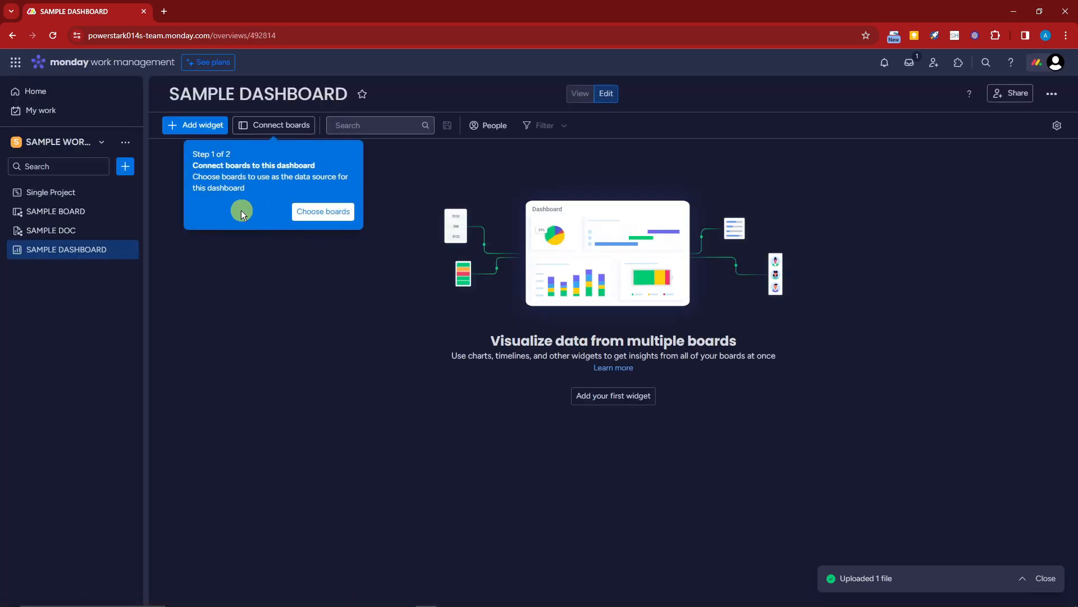
- Connect only SAMPLE BOARD to the new dashboard as its data source
{"action": "left_click", "coordinate": [333, 213]}
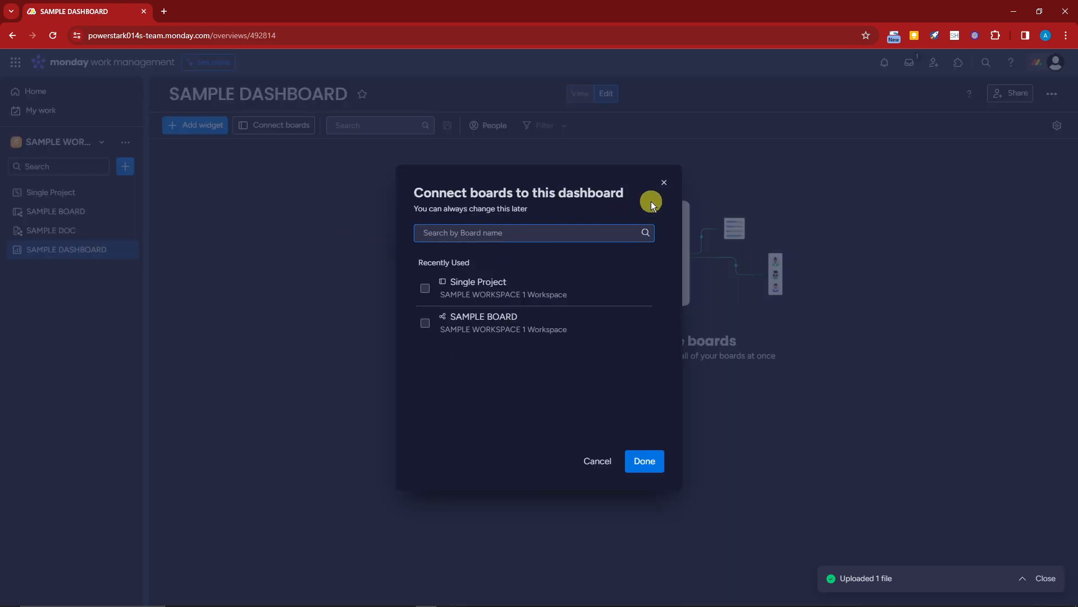
{"action": "left_click", "coordinate": [424, 289]}
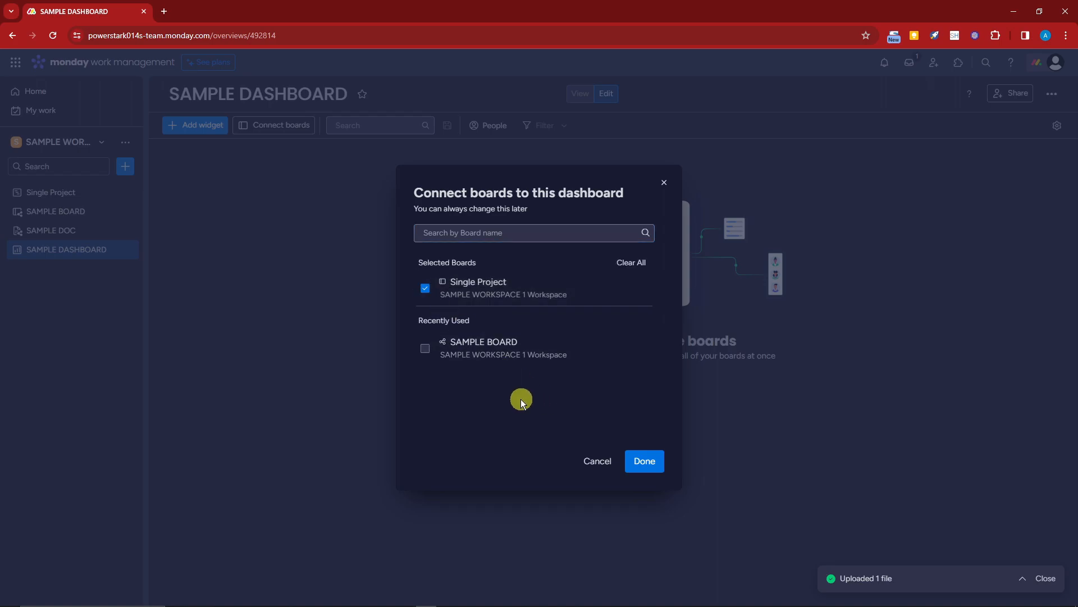
{"action": "left_click", "coordinate": [425, 289]}
{"action": "left_click", "coordinate": [425, 324]}
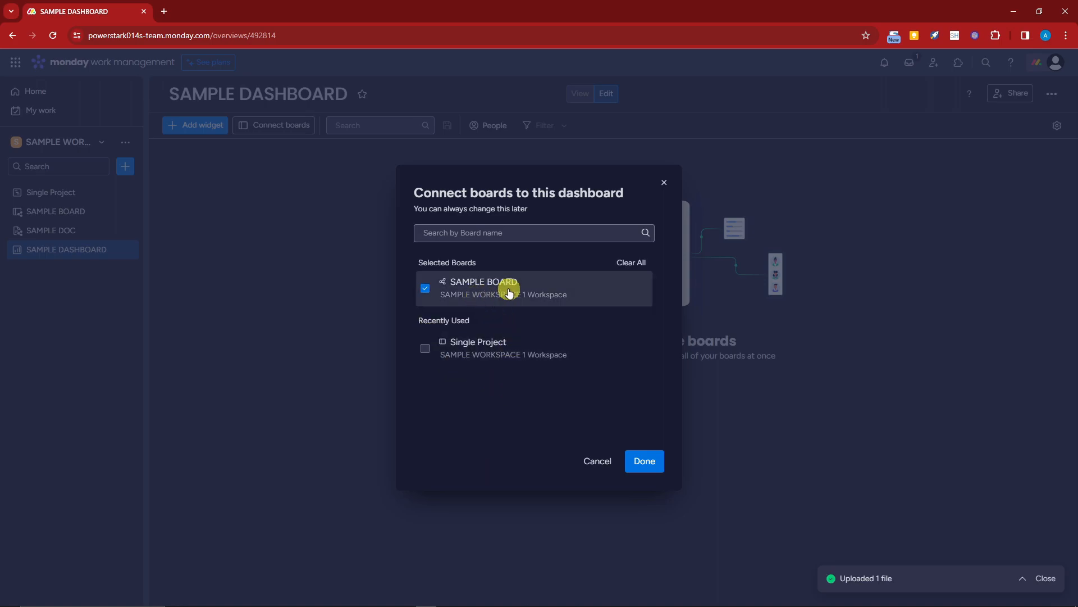
{"action": "left_click", "coordinate": [645, 462]}
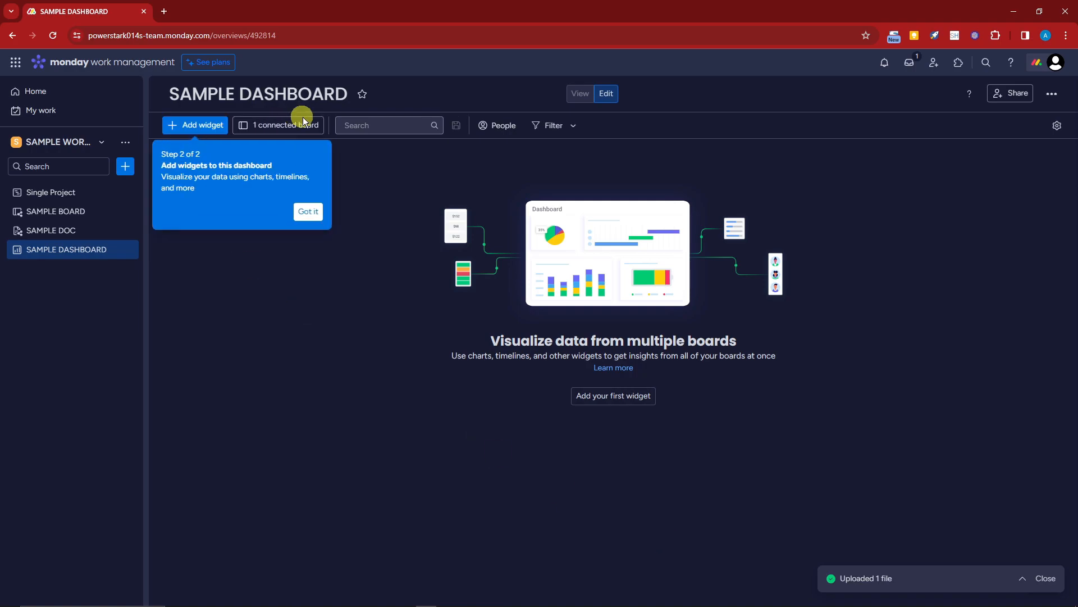
- Dismiss the widget hint and add a Chart widget to SAMPLE DASHBOARD
{"action": "left_click", "coordinate": [309, 212]}
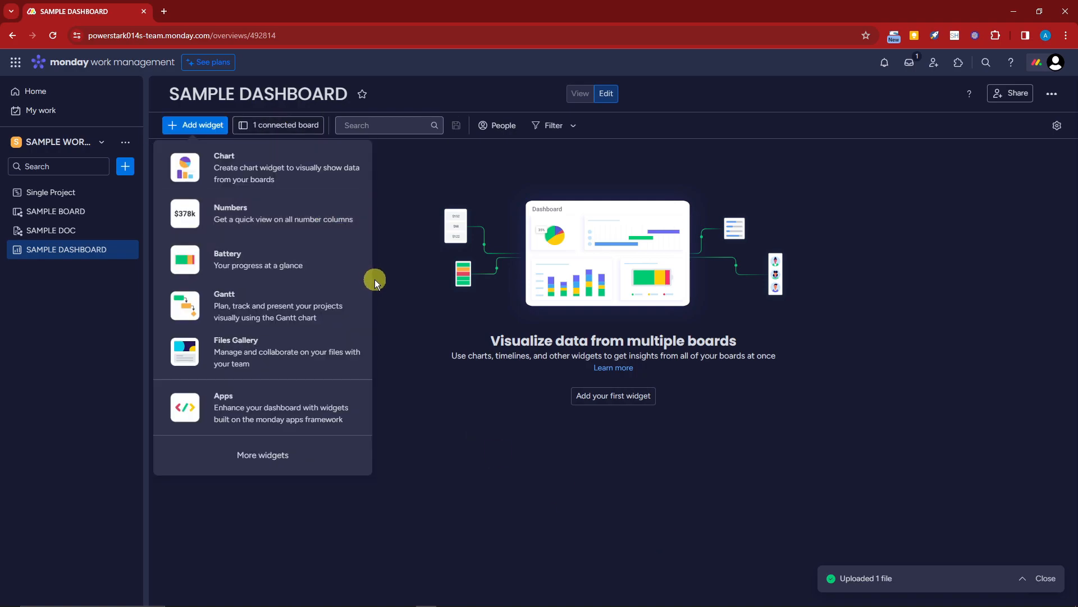
{"action": "left_click", "coordinate": [410, 223]}
{"action": "left_click", "coordinate": [194, 129]}
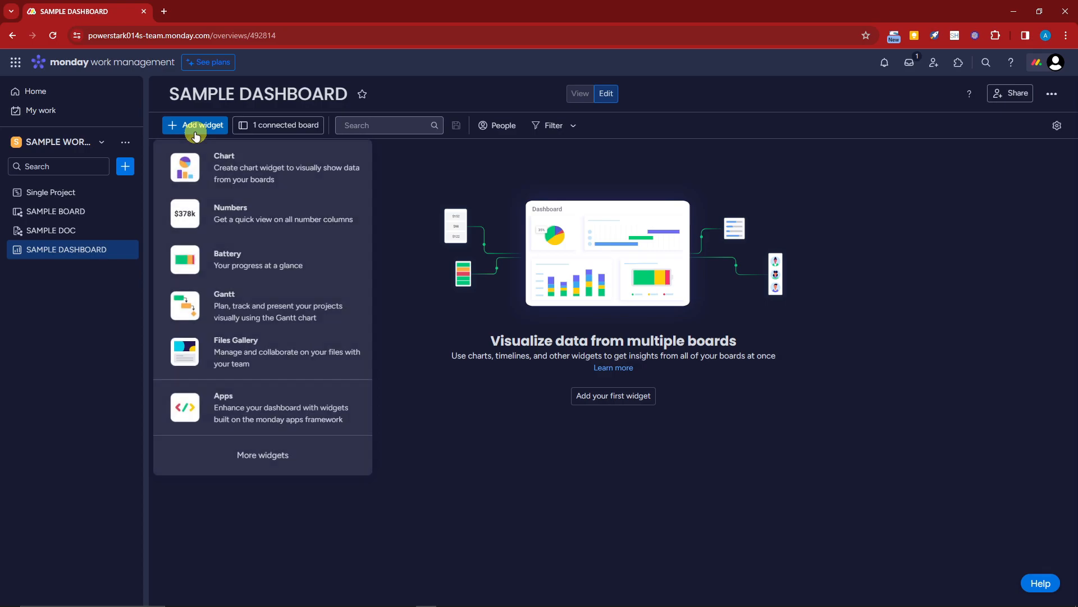
{"action": "left_click", "coordinate": [203, 166]}
- Add a Battery widget to the dashboard and position it to the right of the chart, leaving a gap between them
{"action": "left_click", "coordinate": [195, 125]}
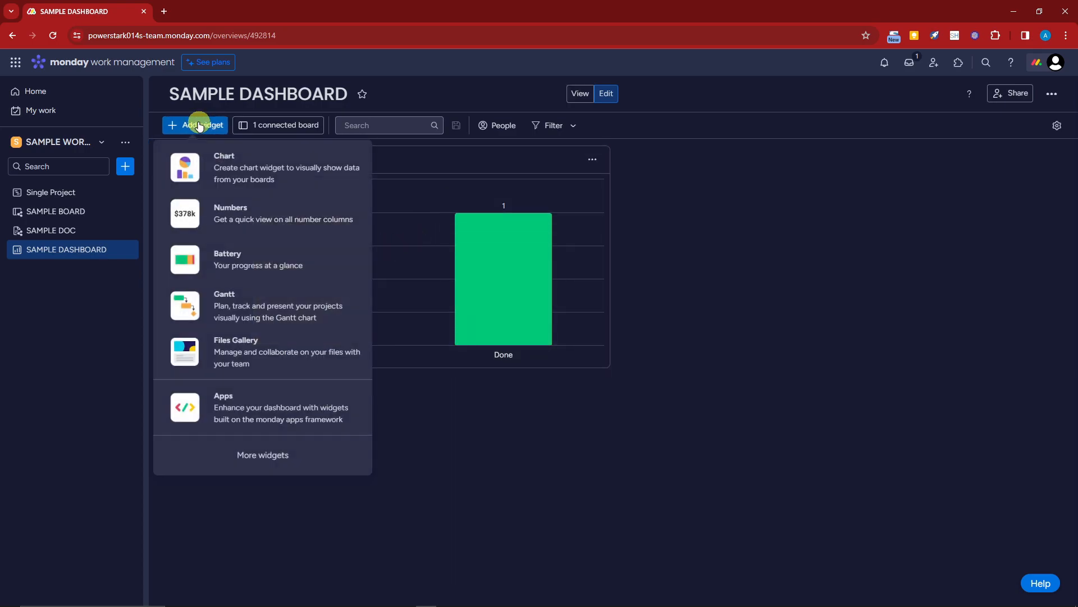
{"action": "left_click", "coordinate": [270, 261]}
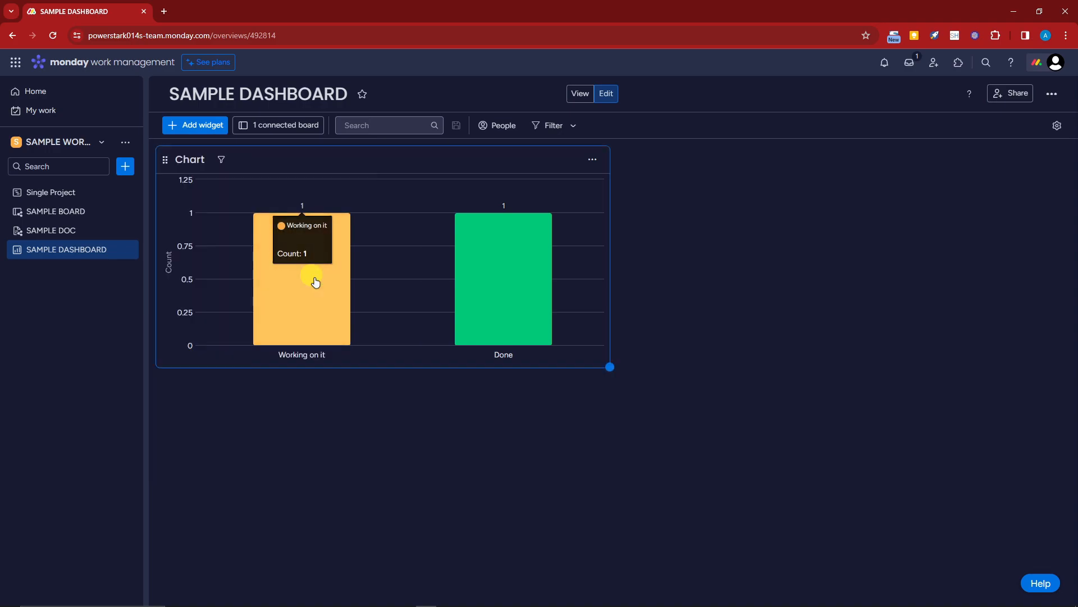
{"action": "left_click_drag", "start_coordinate": [631, 161], "coordinate": [724, 222]}
{"action": "left_click_drag", "start_coordinate": [715, 159], "coordinate": [710, 417]}
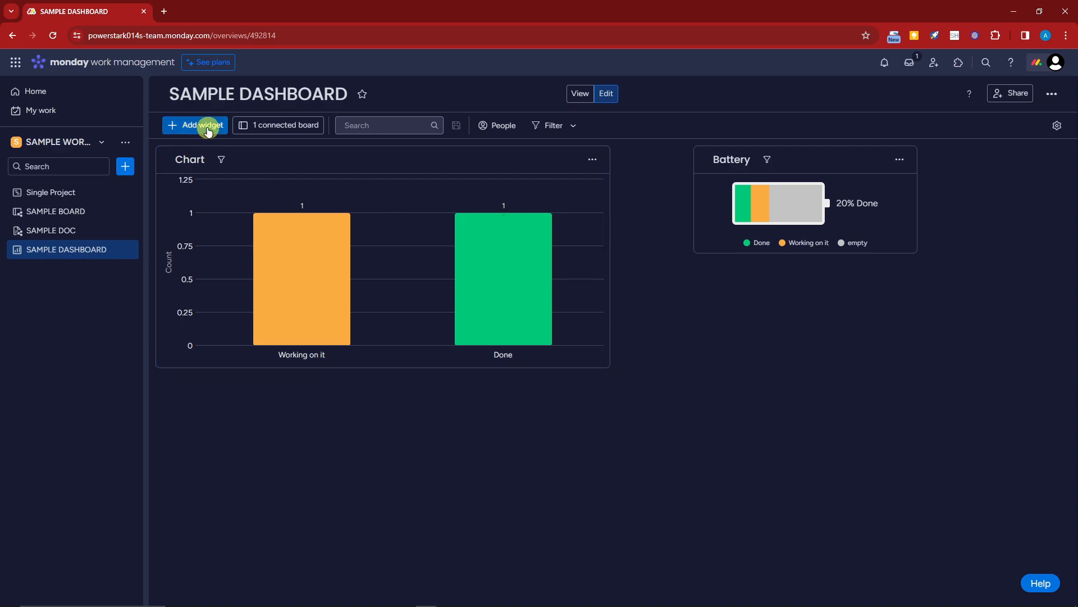
- Add a Numbers widget above the chart and move the Battery widget closer to its right side
{"action": "left_click", "coordinate": [205, 128]}
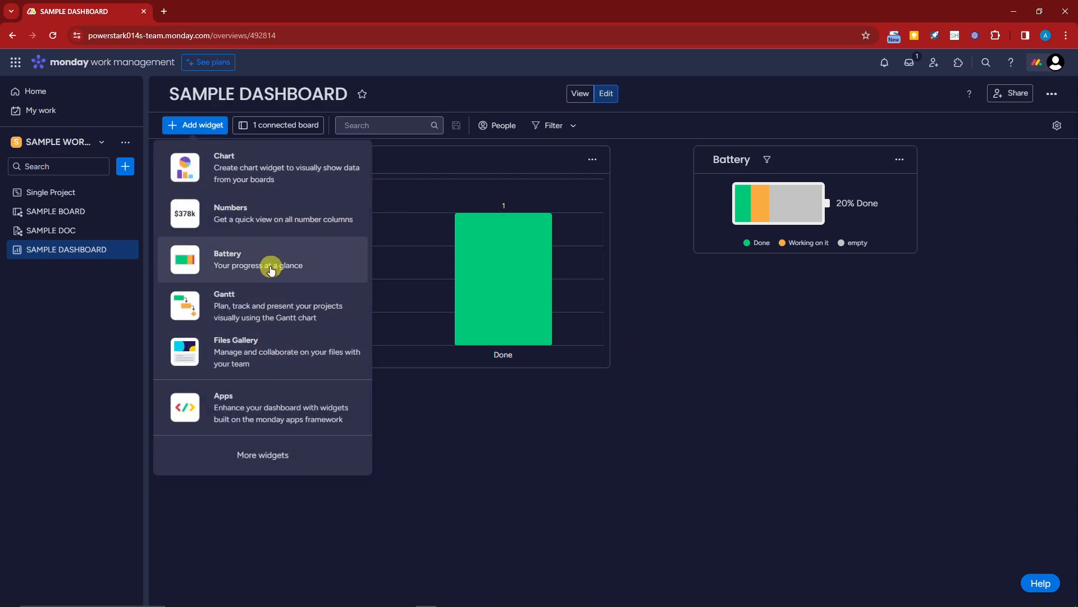
{"action": "left_click", "coordinate": [268, 217]}
{"action": "left_click_drag", "start_coordinate": [680, 273], "coordinate": [230, 163]}
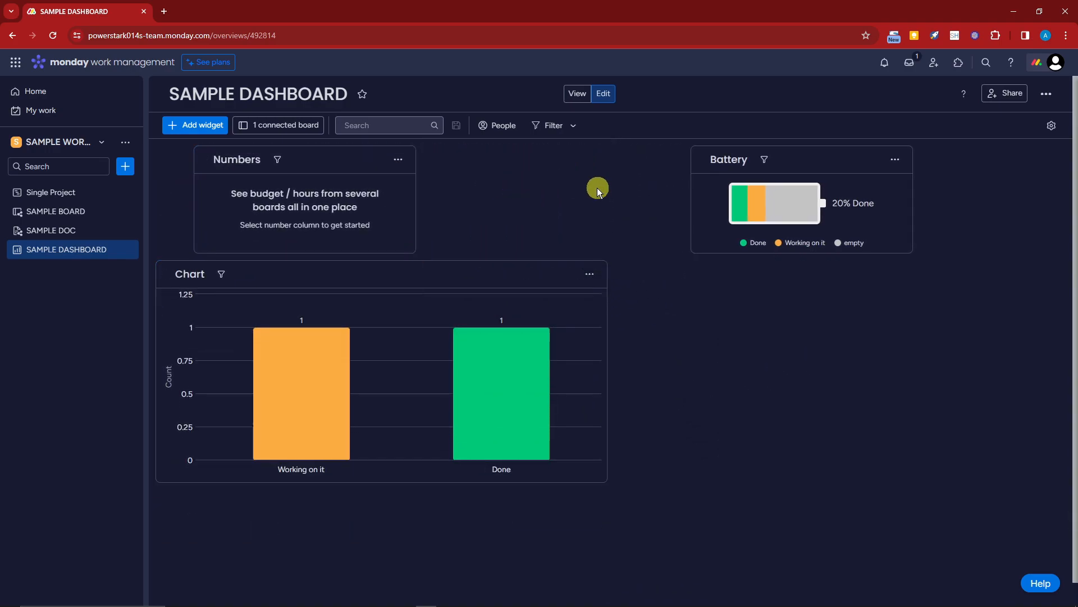
{"action": "left_click_drag", "start_coordinate": [702, 161], "coordinate": [465, 160]}
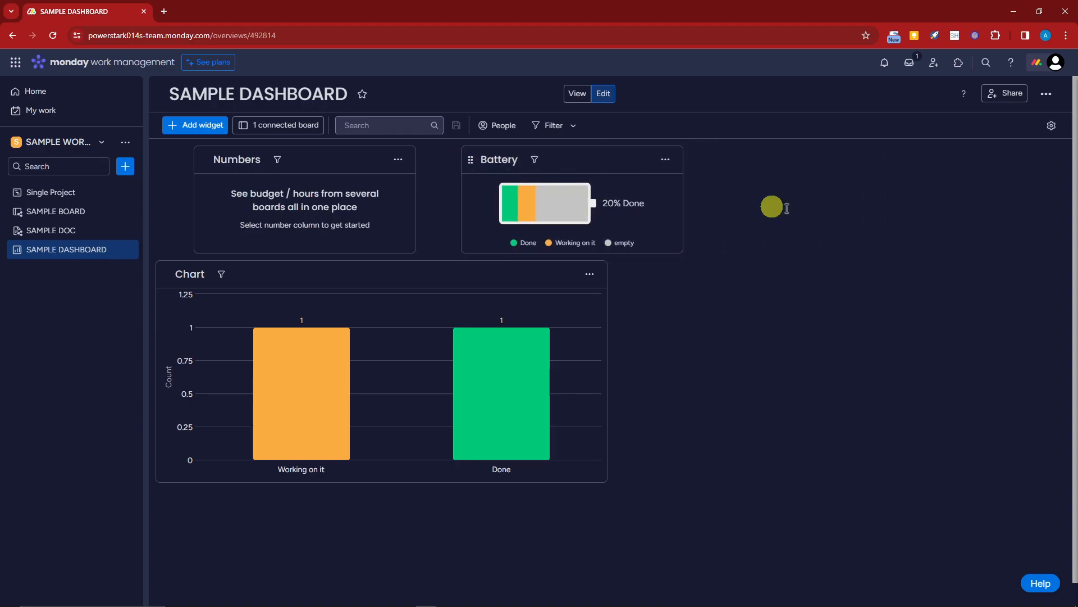
- View the dashboard's quick people filter and its advanced filter options
{"action": "left_click", "coordinate": [510, 126]}
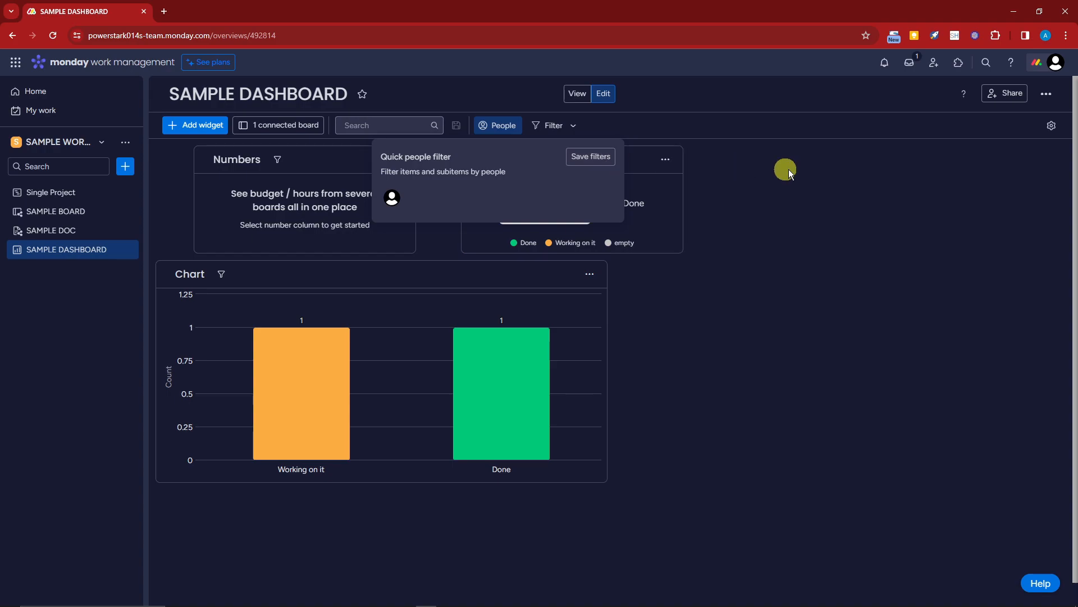
{"action": "left_click", "coordinate": [739, 166]}
{"action": "left_click", "coordinate": [567, 126]}
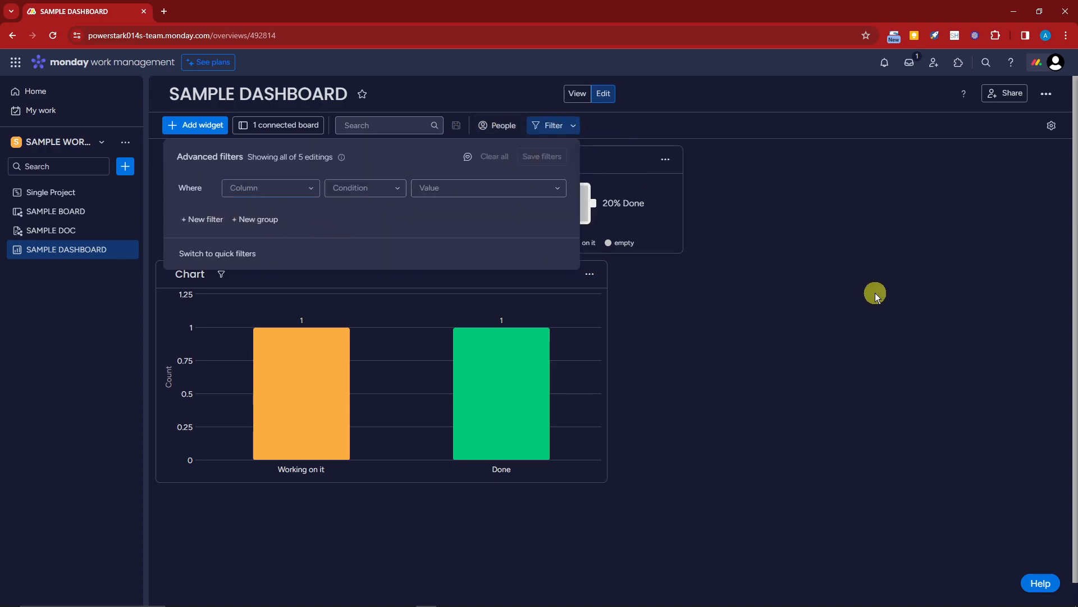
{"action": "left_click", "coordinate": [876, 296]}
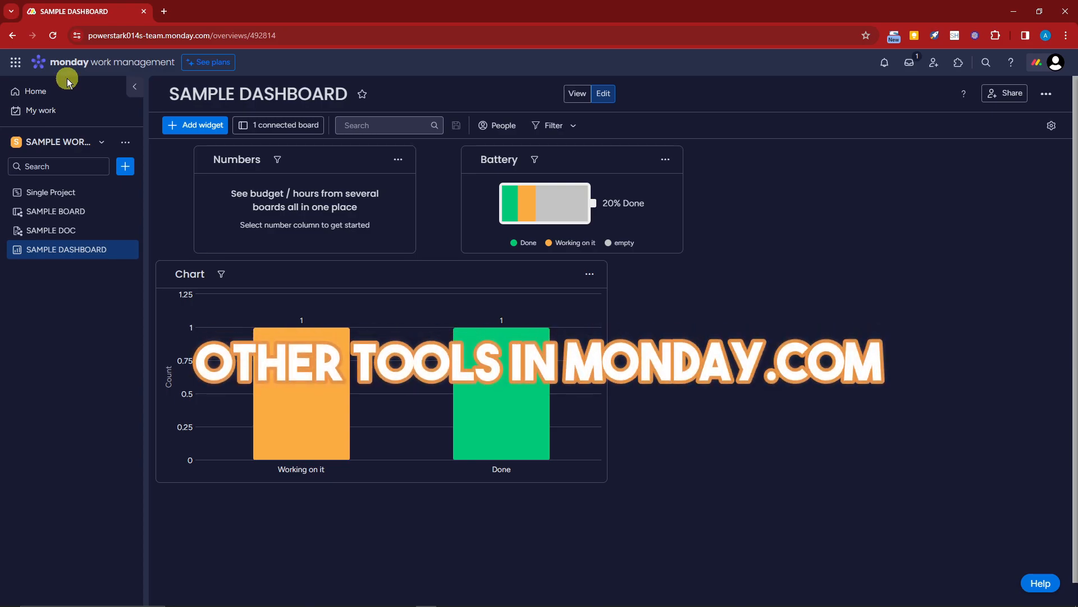
- Open My Work, dismiss its welcome message, and look through the assigned items grouped by date
{"action": "left_click", "coordinate": [65, 108]}
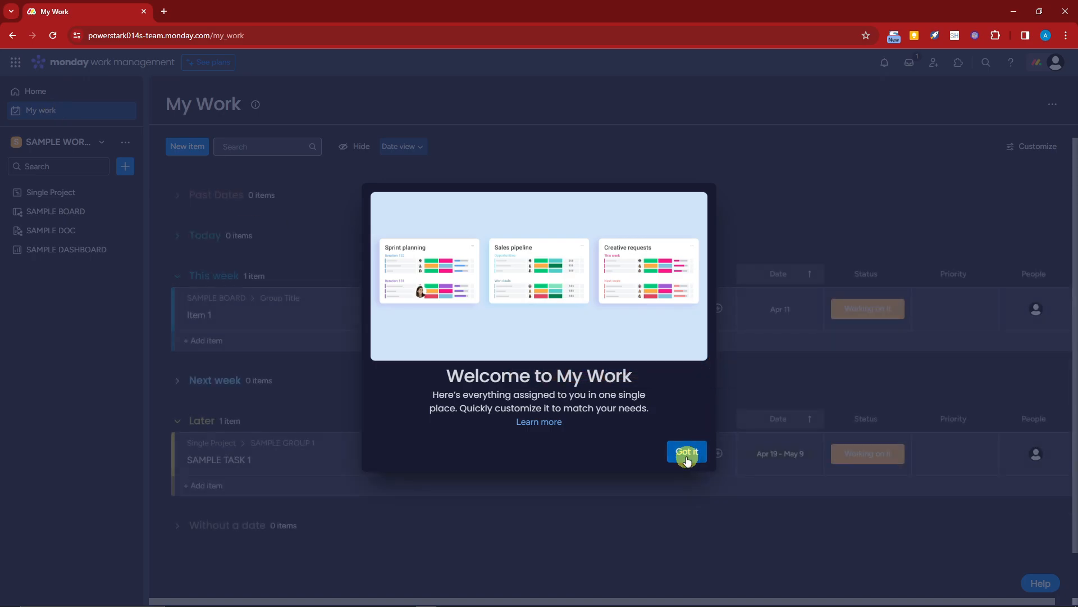
{"action": "left_click", "coordinate": [687, 451]}
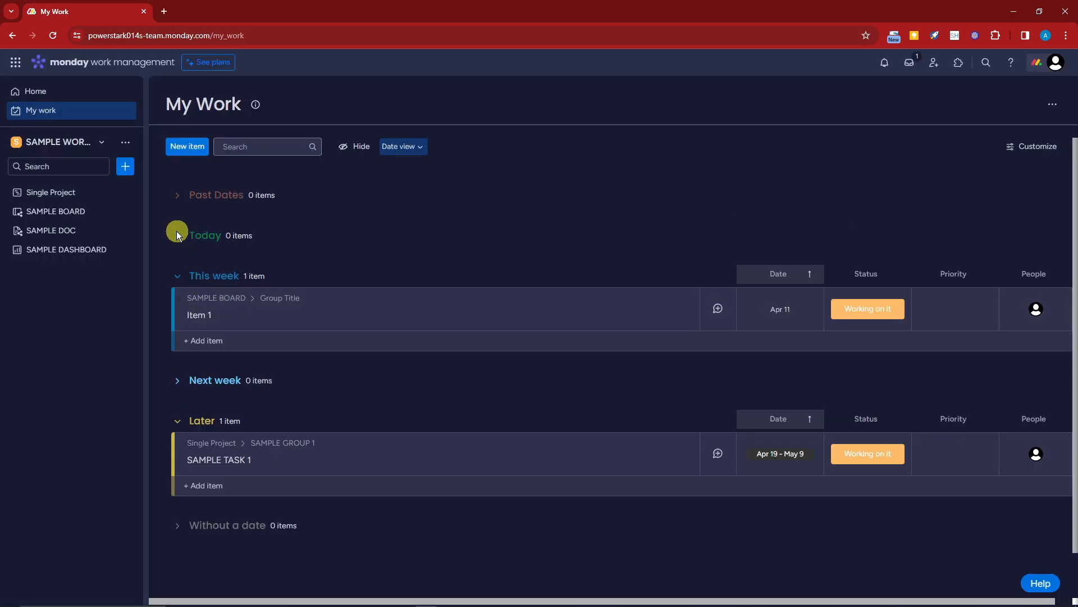
{"action": "scroll", "coordinate": [188, 337], "scroll_direction": "down", "scroll_amount": 1}
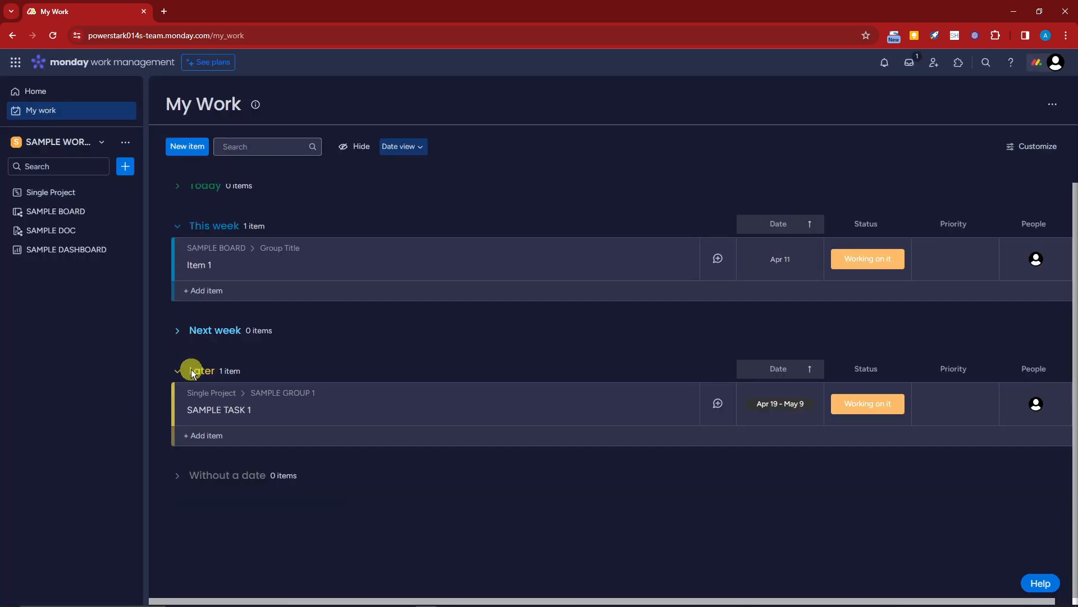
- Open the notifications and look through the mentioned, unread and all views, closing them when done
{"action": "scroll", "coordinate": [328, 439], "scroll_direction": "up", "scroll_amount": 1}
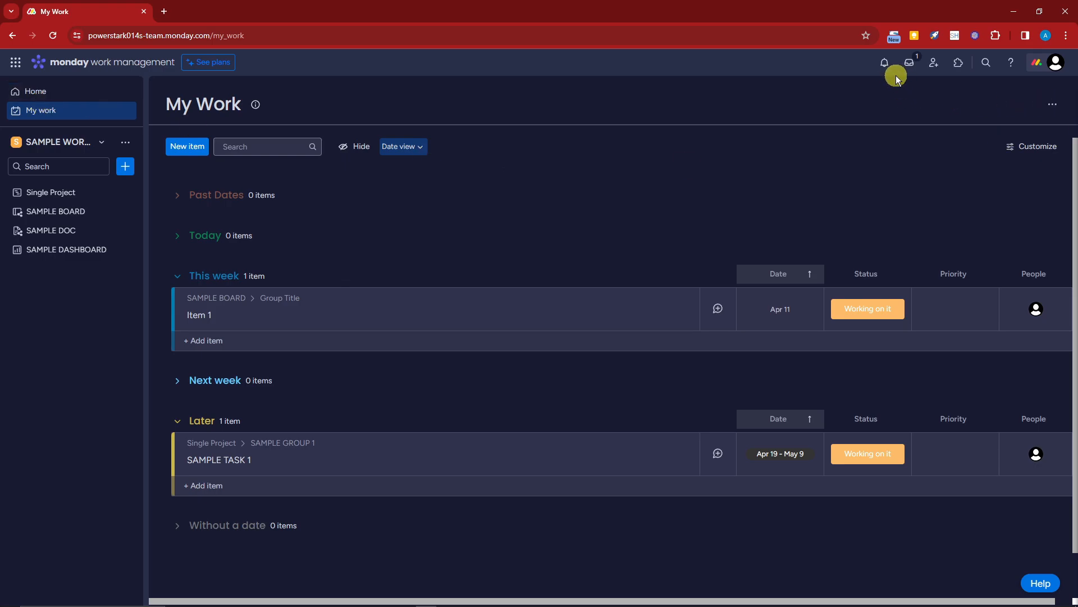
{"action": "left_click", "coordinate": [885, 62]}
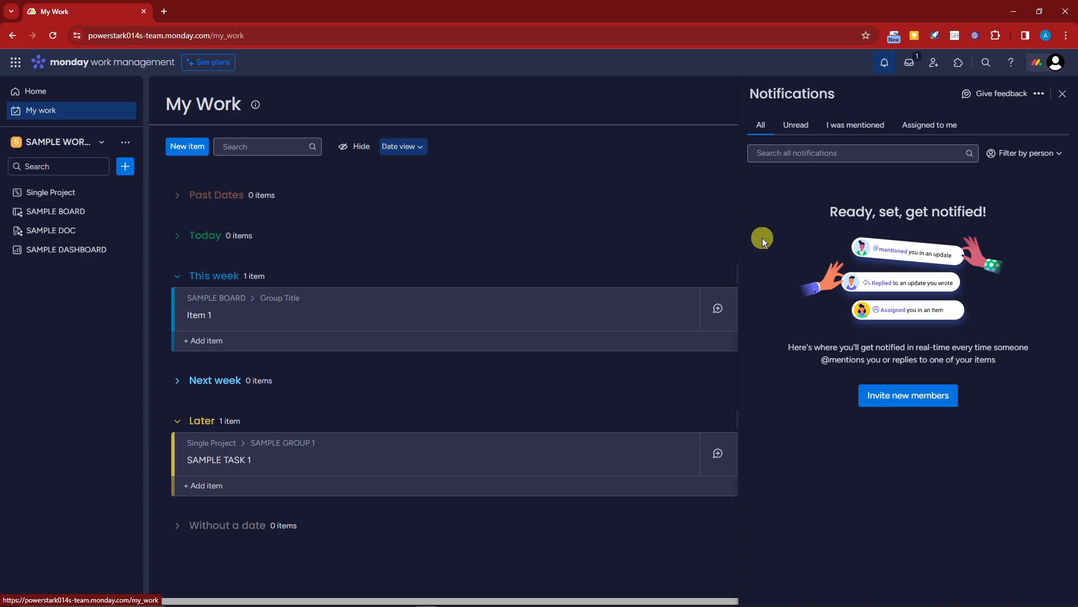
{"action": "left_click", "coordinate": [846, 127]}
{"action": "left_click", "coordinate": [796, 125]}
{"action": "left_click", "coordinate": [762, 127]}
{"action": "left_click", "coordinate": [1063, 94]}
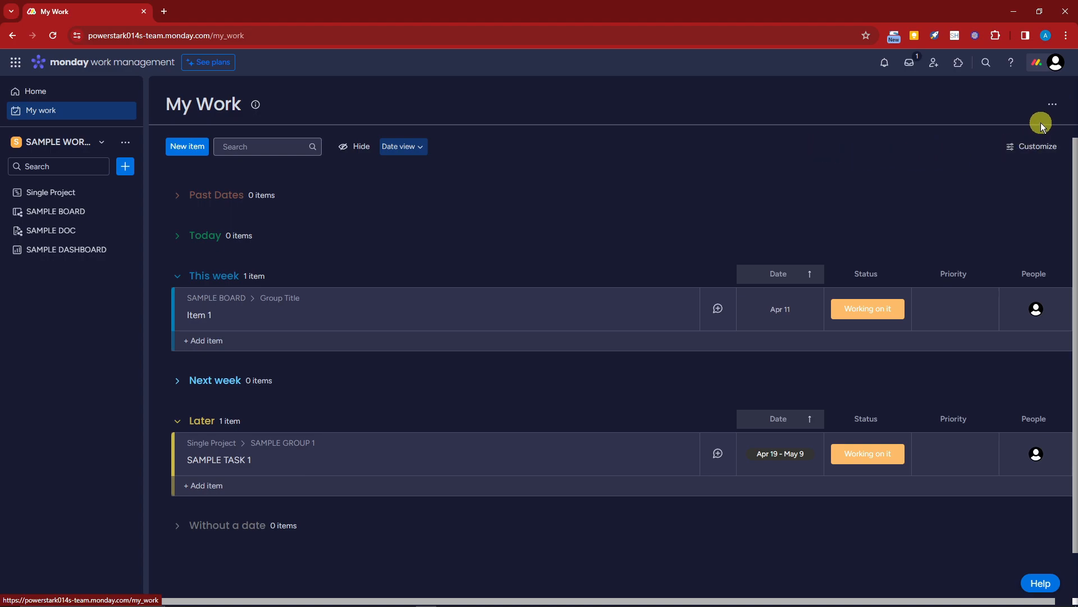
- Check the account options including the theme choices, open the upgrade plans, and view the team size options
{"action": "left_click", "coordinate": [1056, 62]}
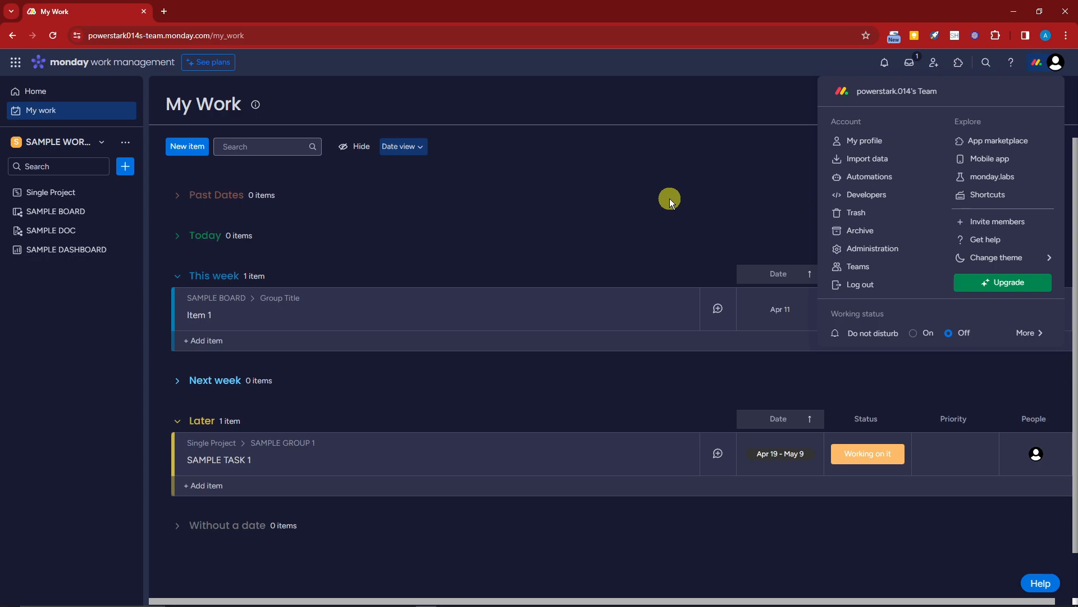
{"action": "mouse_move", "coordinate": [977, 258]}
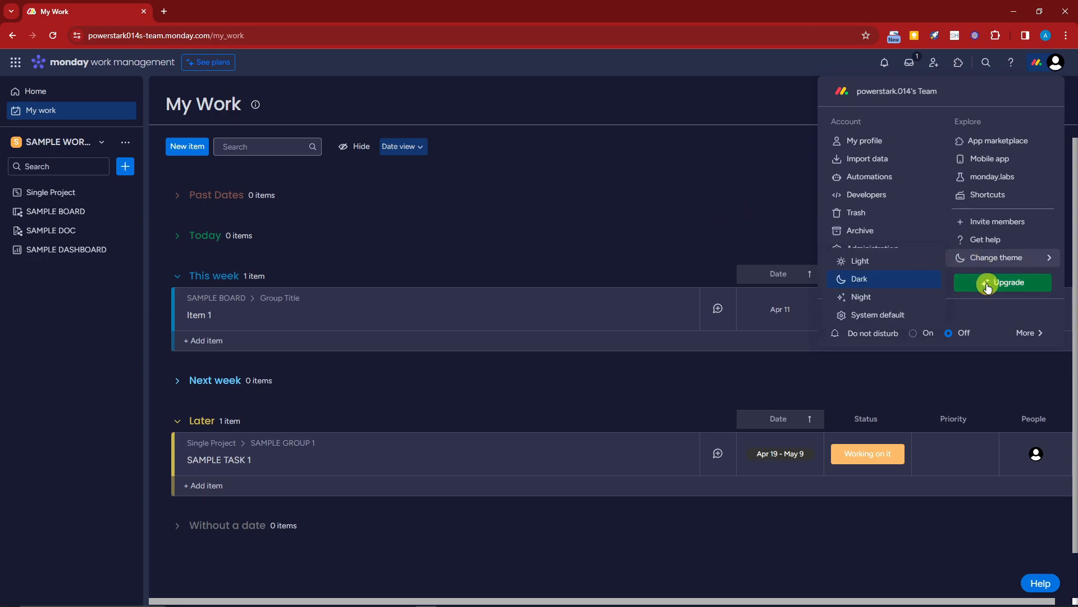
{"action": "left_click", "coordinate": [988, 284]}
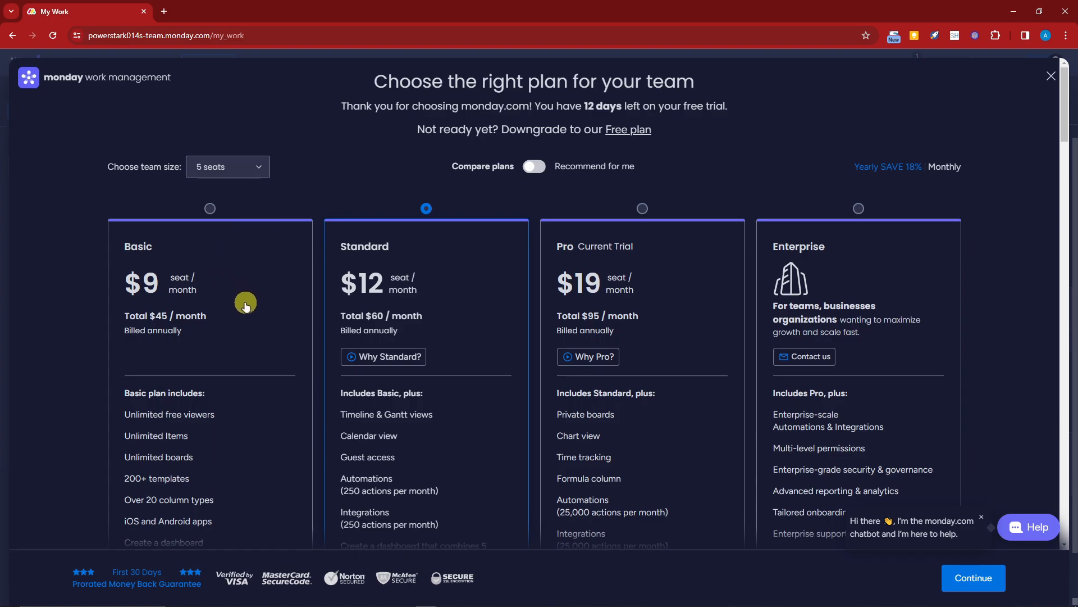
{"action": "left_click", "coordinate": [256, 169]}
{"action": "left_click", "coordinate": [256, 169]}
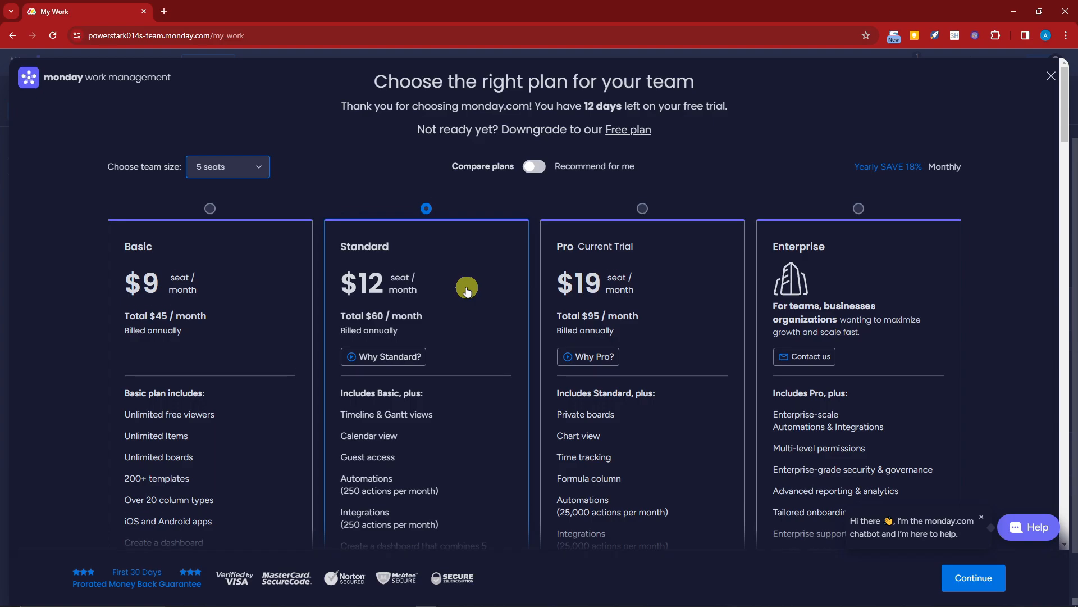
- Compare the features of the Basic, Standard, Pro and Enterprise plans, and close the plan overview
{"action": "scroll", "coordinate": [467, 288], "scroll_direction": "down", "scroll_amount": 1}
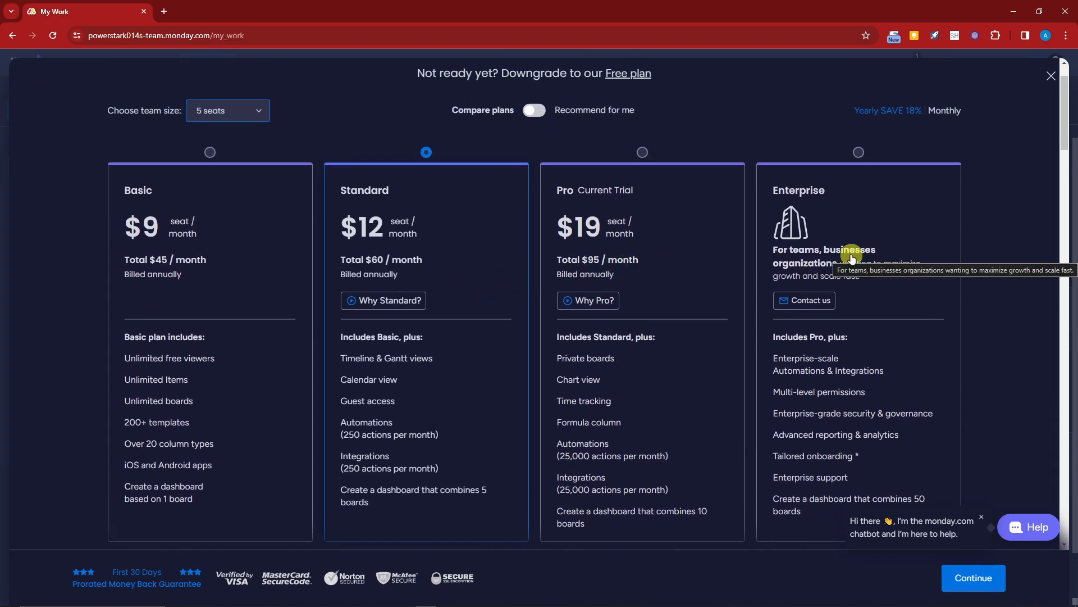
{"action": "scroll", "coordinate": [852, 257], "scroll_direction": "down", "scroll_amount": 3}
{"action": "scroll", "coordinate": [852, 259], "scroll_direction": "up", "scroll_amount": 5}
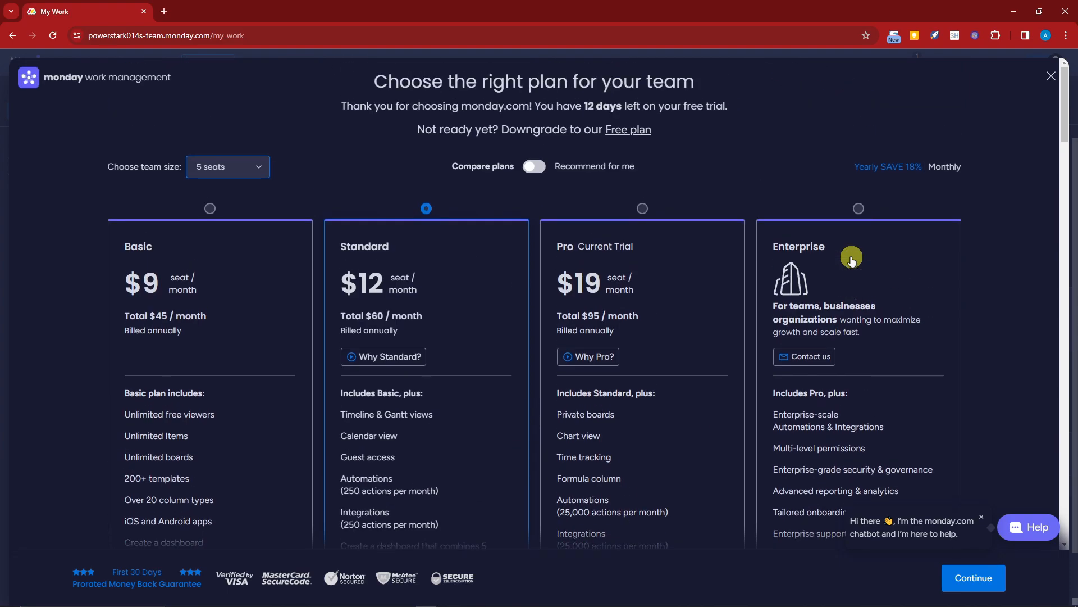
{"action": "scroll", "coordinate": [852, 258], "scroll_direction": "down", "scroll_amount": 5}
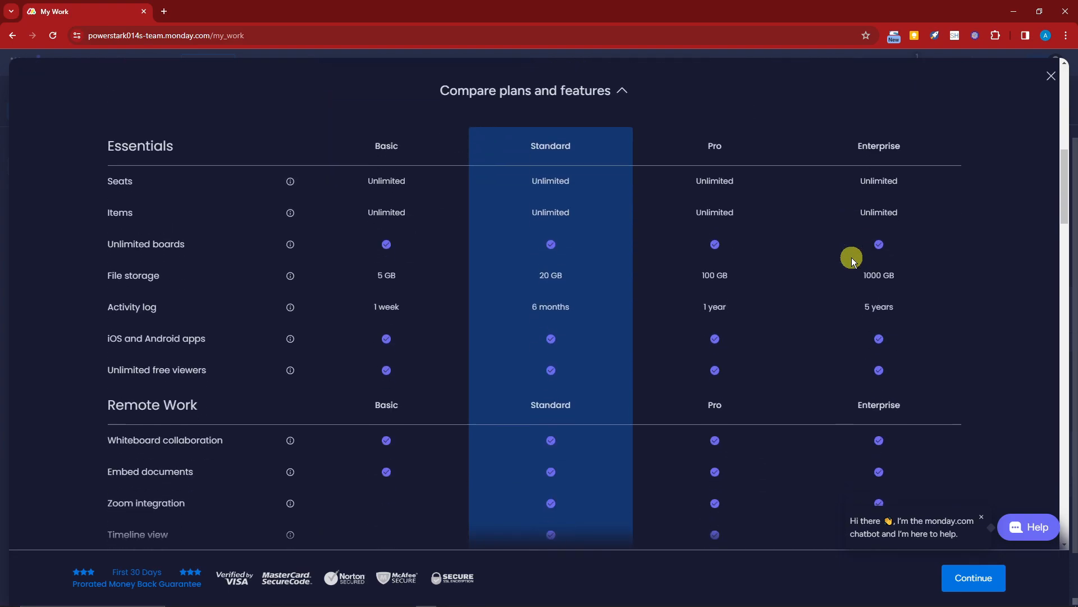
{"action": "scroll", "coordinate": [851, 258], "scroll_direction": "down", "scroll_amount": 14}
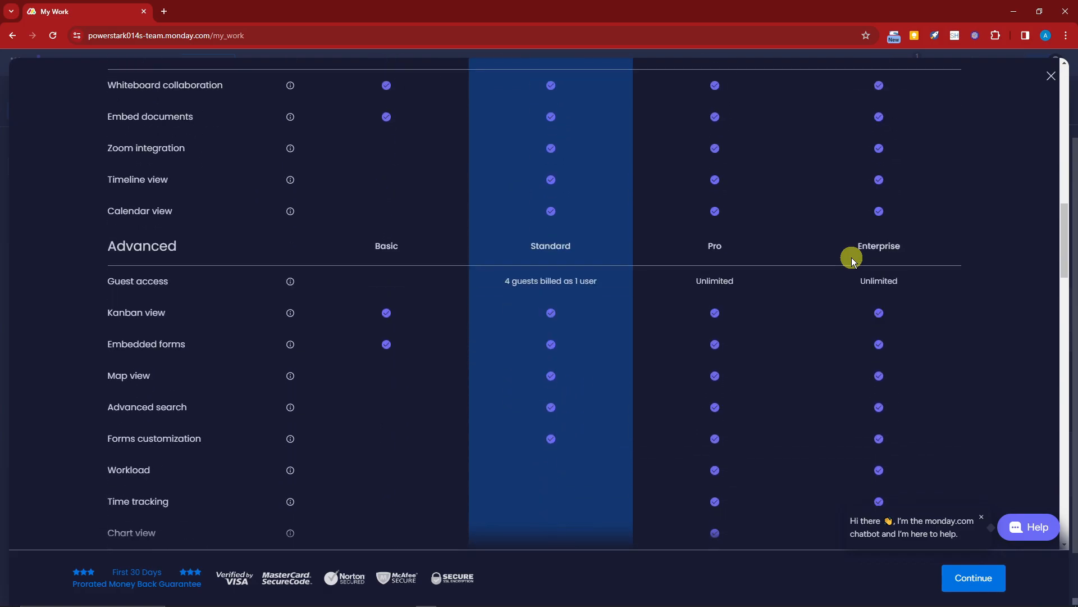
{"action": "scroll", "coordinate": [851, 257], "scroll_direction": "up", "scroll_amount": 20}
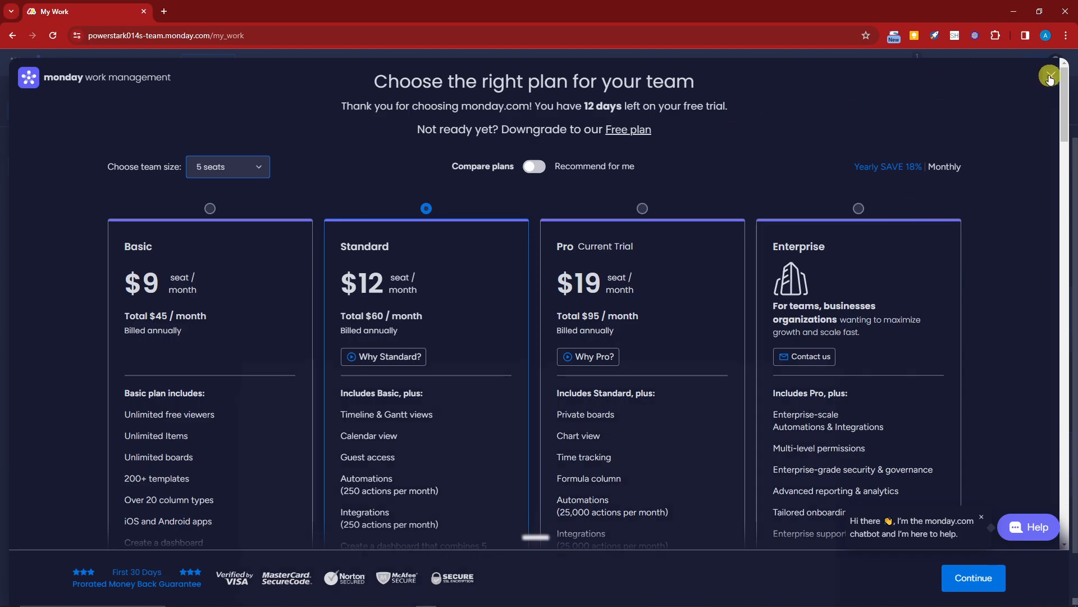
{"action": "left_click", "coordinate": [1051, 76]}
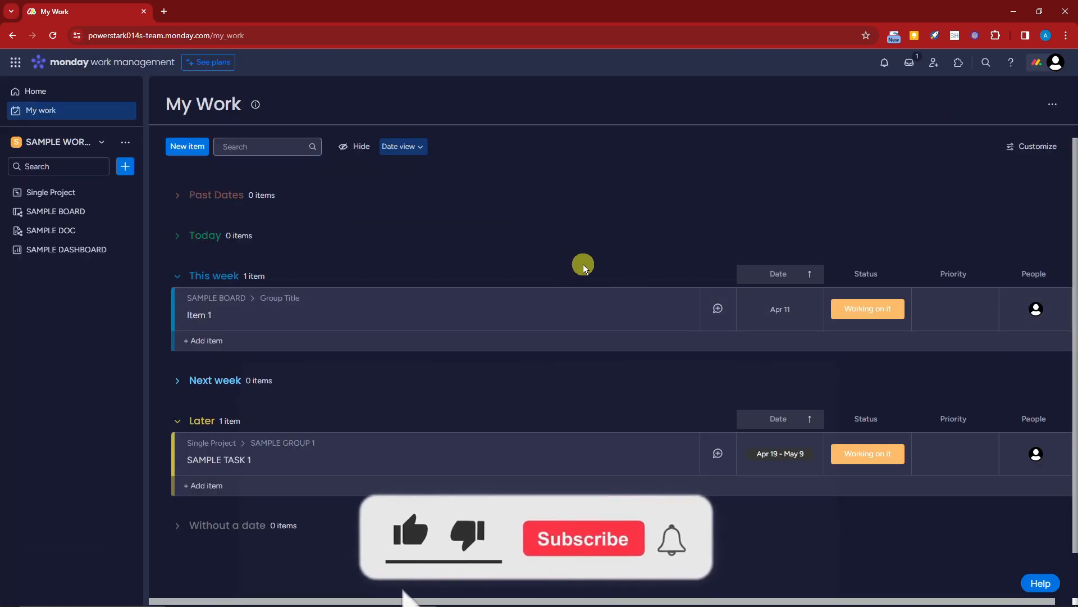